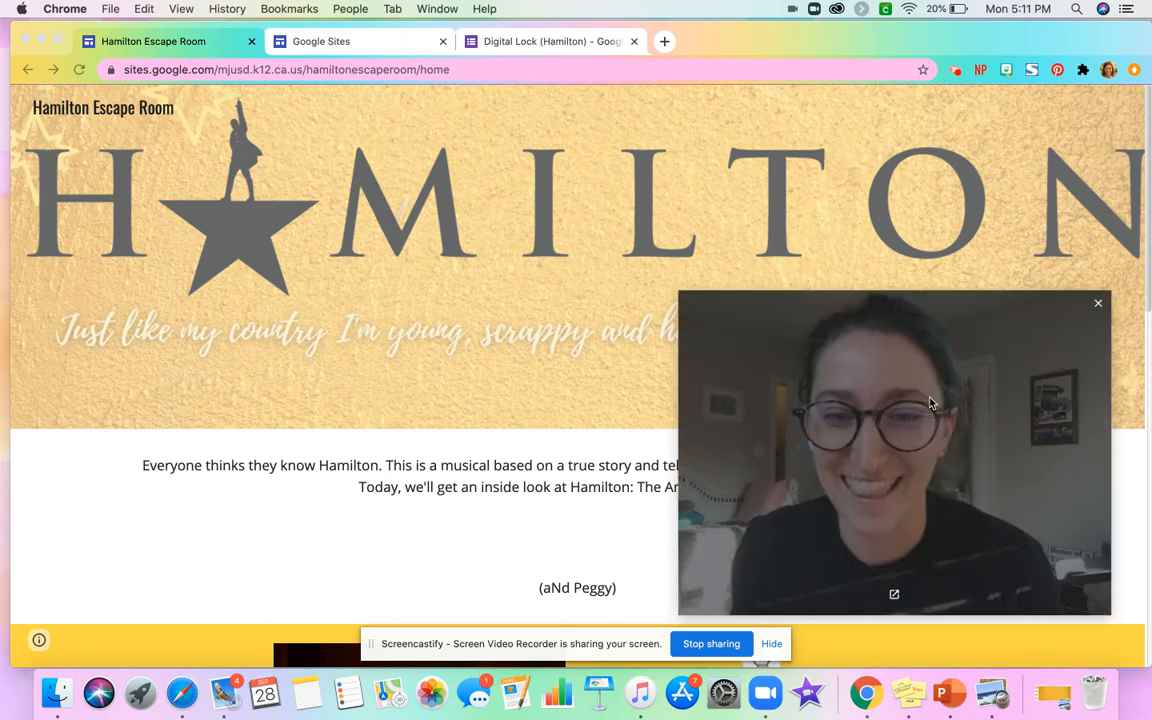
Shrink the floating video window and place it clear of the page's introductory text
{"action": "mouse_move", "coordinate": [690, 300]}
{"action": "left_click_drag", "start_coordinate": [694, 302], "coordinate": [903, 460]}
{"action": "left_click_drag", "start_coordinate": [1015, 545], "coordinate": [1030, 562]}
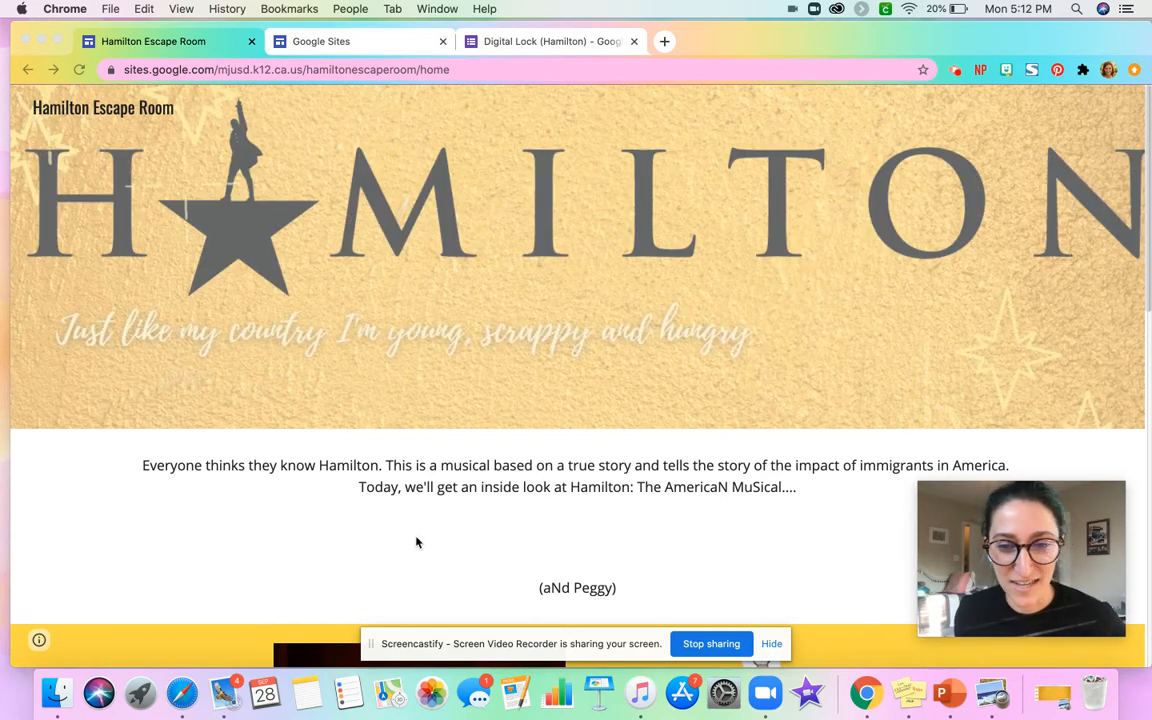
Open the website linked from the photo captioned "The creator and our hero." and look at its homepage
{"action": "scroll", "coordinate": [417, 542], "scroll_direction": "down", "scroll_amount": 2}
{"action": "scroll", "coordinate": [417, 542], "scroll_direction": "down", "scroll_amount": 1}
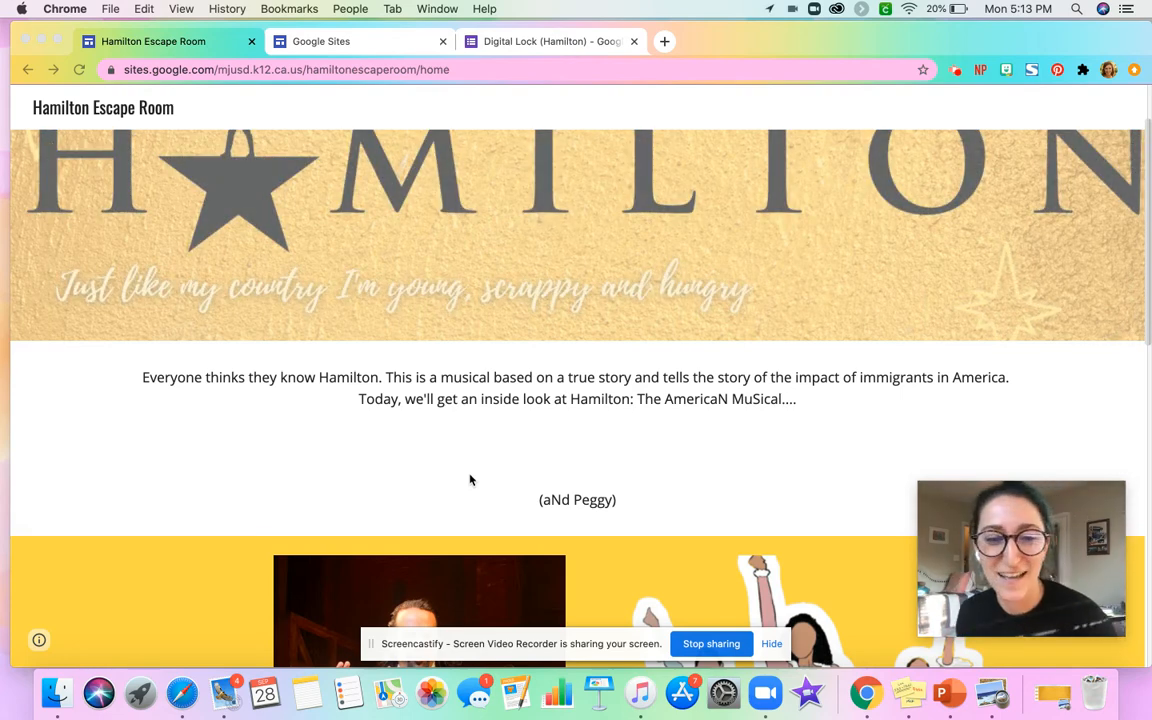
{"action": "scroll", "coordinate": [470, 480], "scroll_direction": "down", "scroll_amount": 3}
{"action": "scroll", "coordinate": [185, 496], "scroll_direction": "down", "scroll_amount": 2}
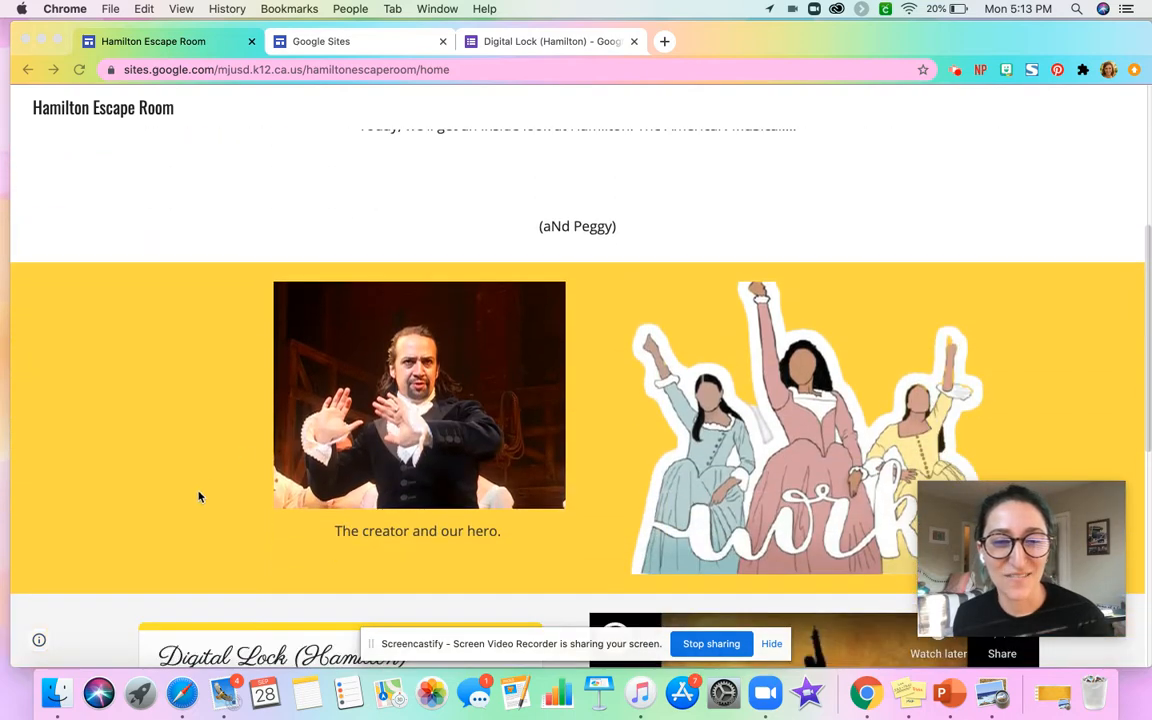
{"action": "left_click", "coordinate": [126, 426]}
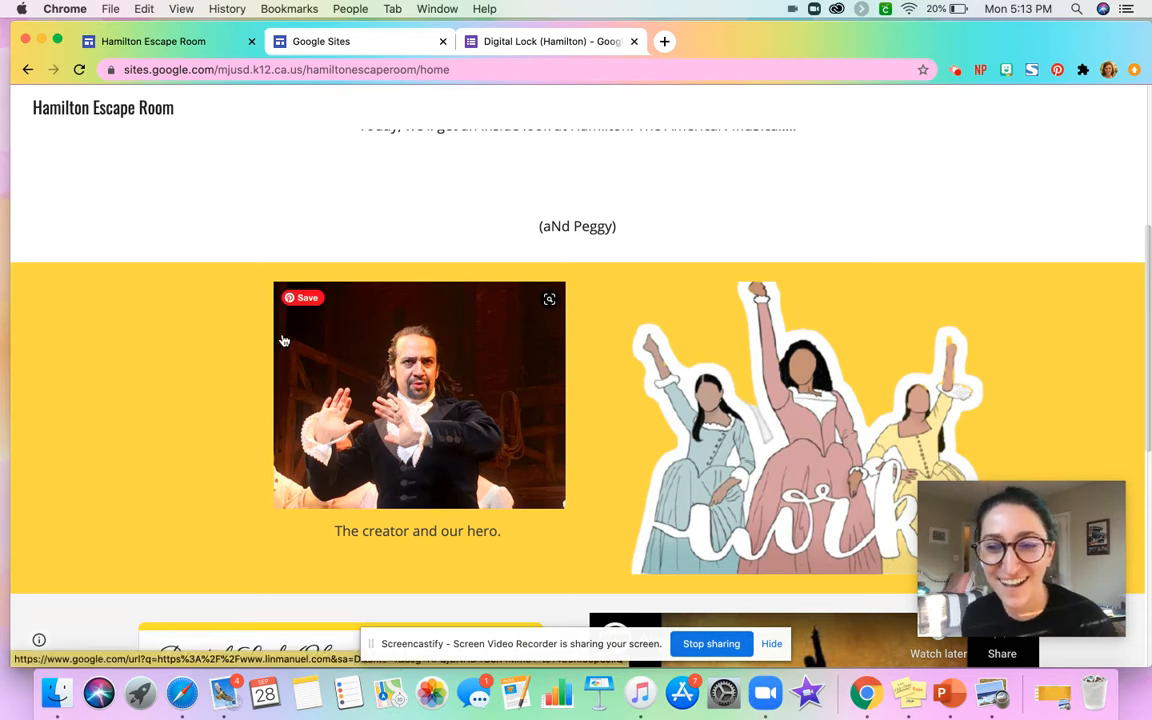
{"action": "left_click", "coordinate": [374, 380]}
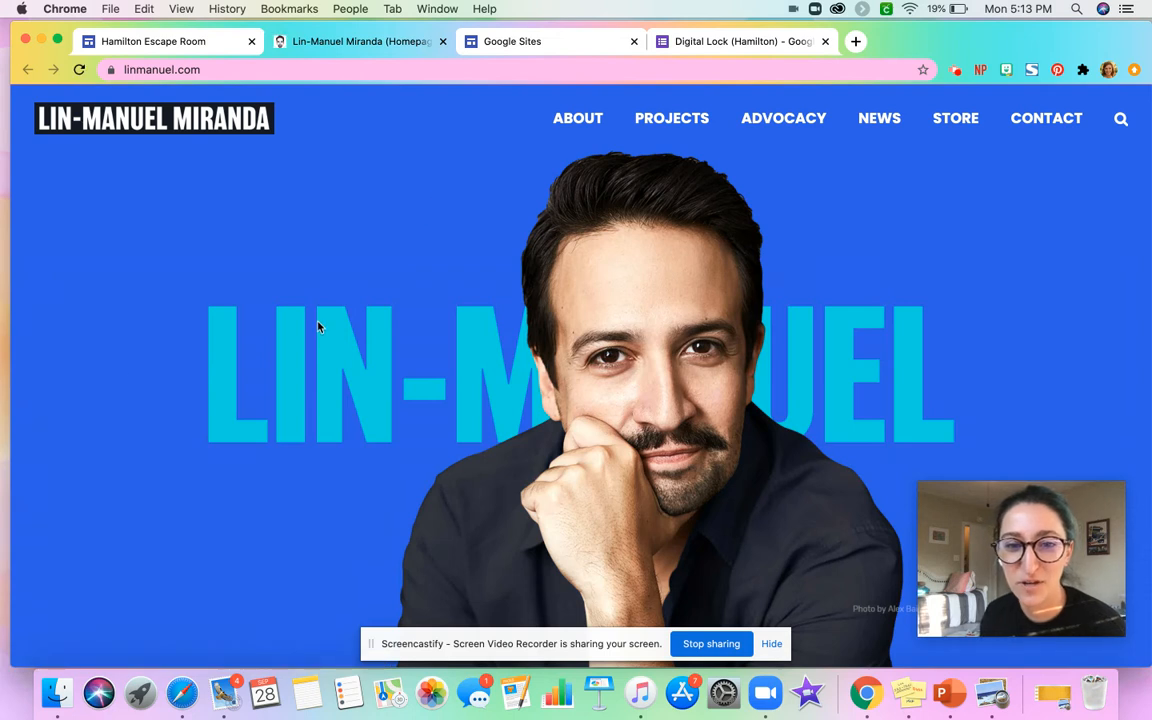
{"action": "scroll", "coordinate": [434, 362], "scroll_direction": "down", "scroll_amount": 1}
{"action": "scroll", "coordinate": [433, 361], "scroll_direction": "up", "scroll_amount": 1}
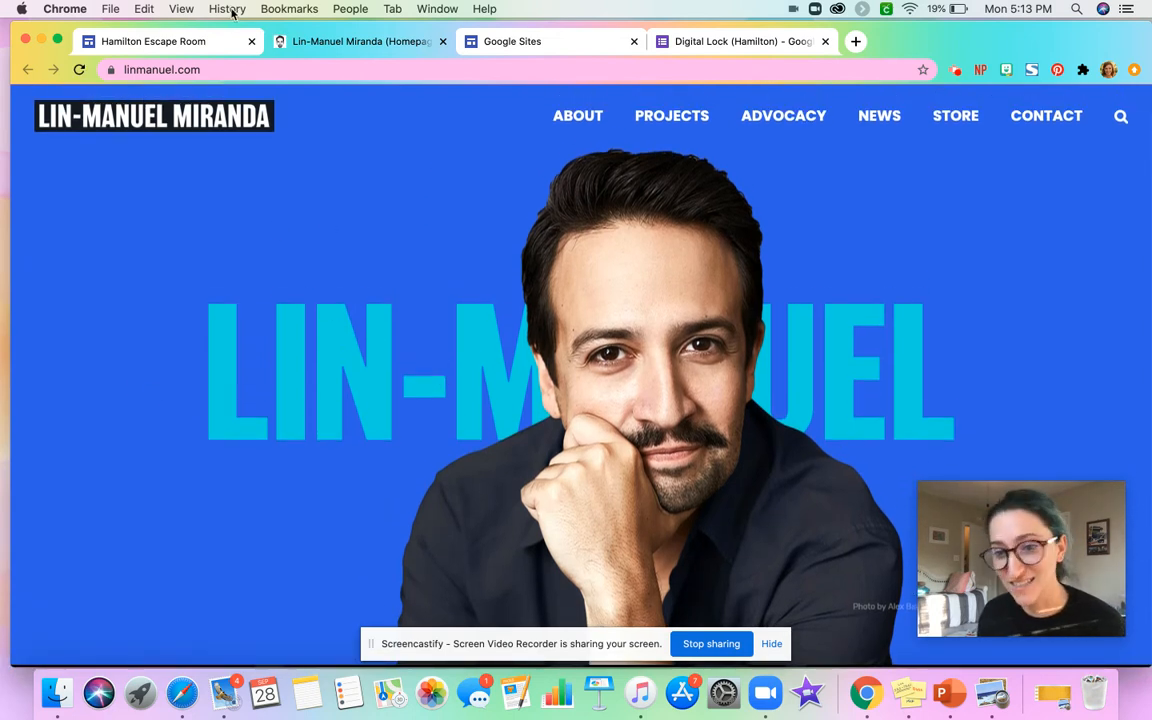
Go back to the escape room page, open the video linked from the "work" sisters picture, and pause it
{"action": "left_click", "coordinate": [148, 42]}
{"action": "scroll", "coordinate": [506, 440], "scroll_direction": "down", "scroll_amount": 2}
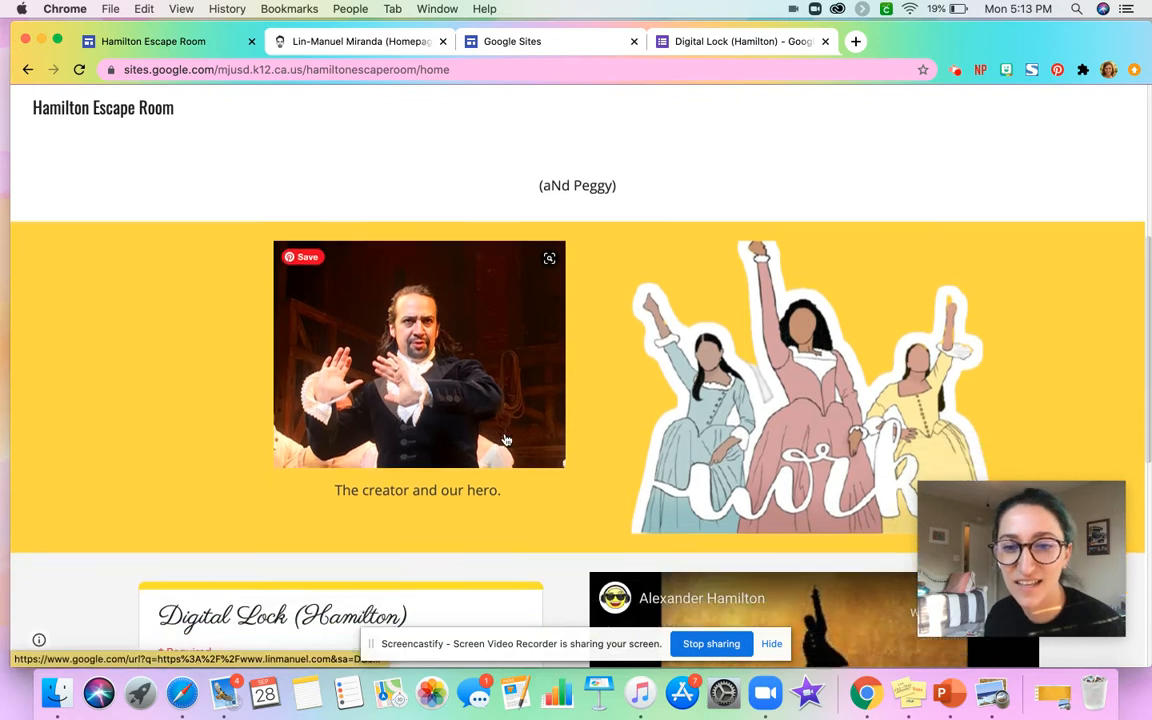
{"action": "scroll", "coordinate": [837, 385], "scroll_direction": "down", "scroll_amount": 2}
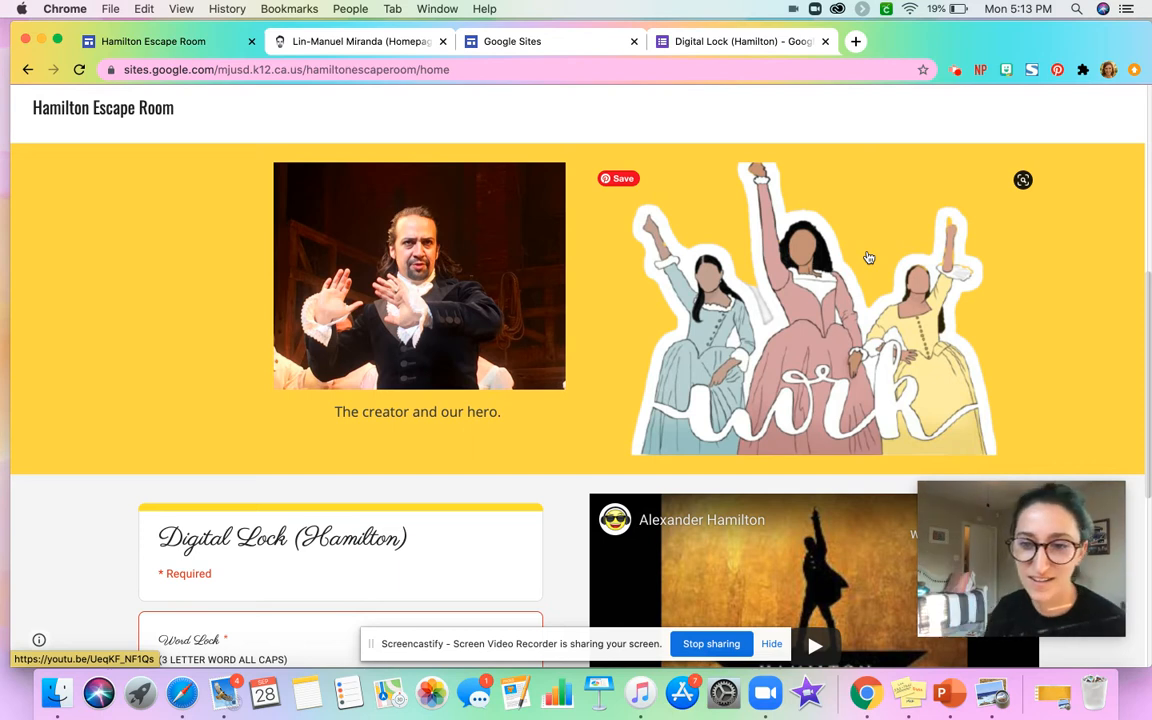
{"action": "left_click", "coordinate": [757, 350]}
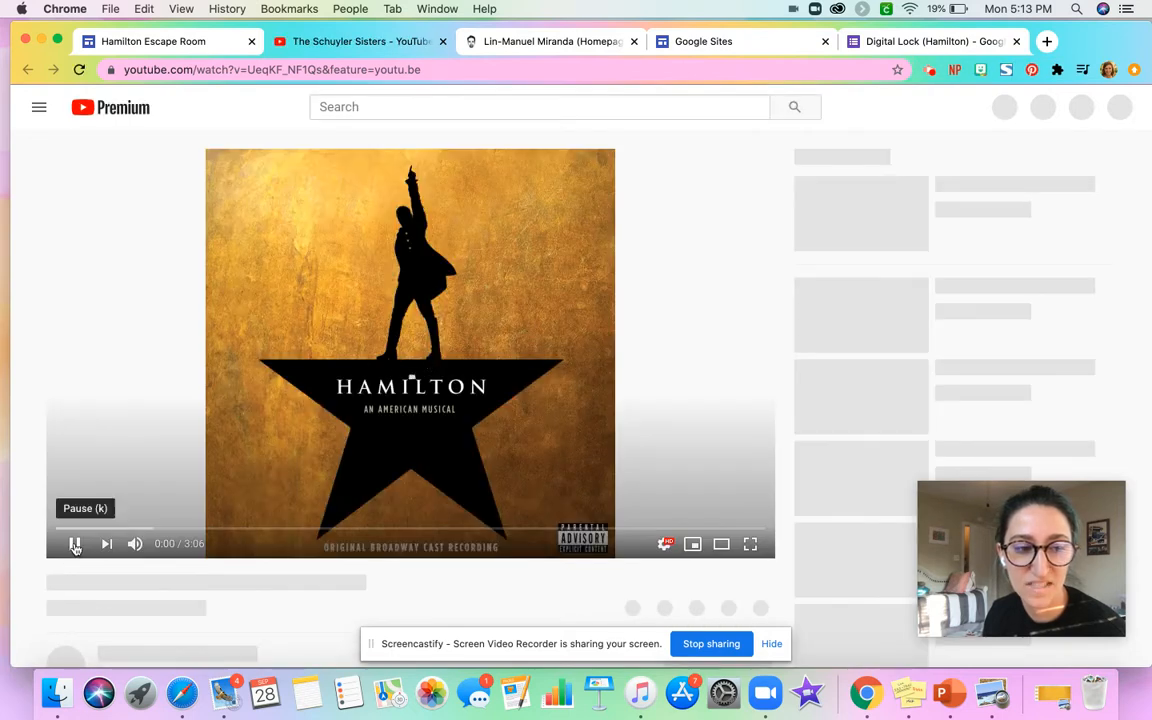
{"action": "left_click", "coordinate": [75, 545]}
{"action": "scroll", "coordinate": [362, 455], "scroll_direction": "down", "scroll_amount": 3}
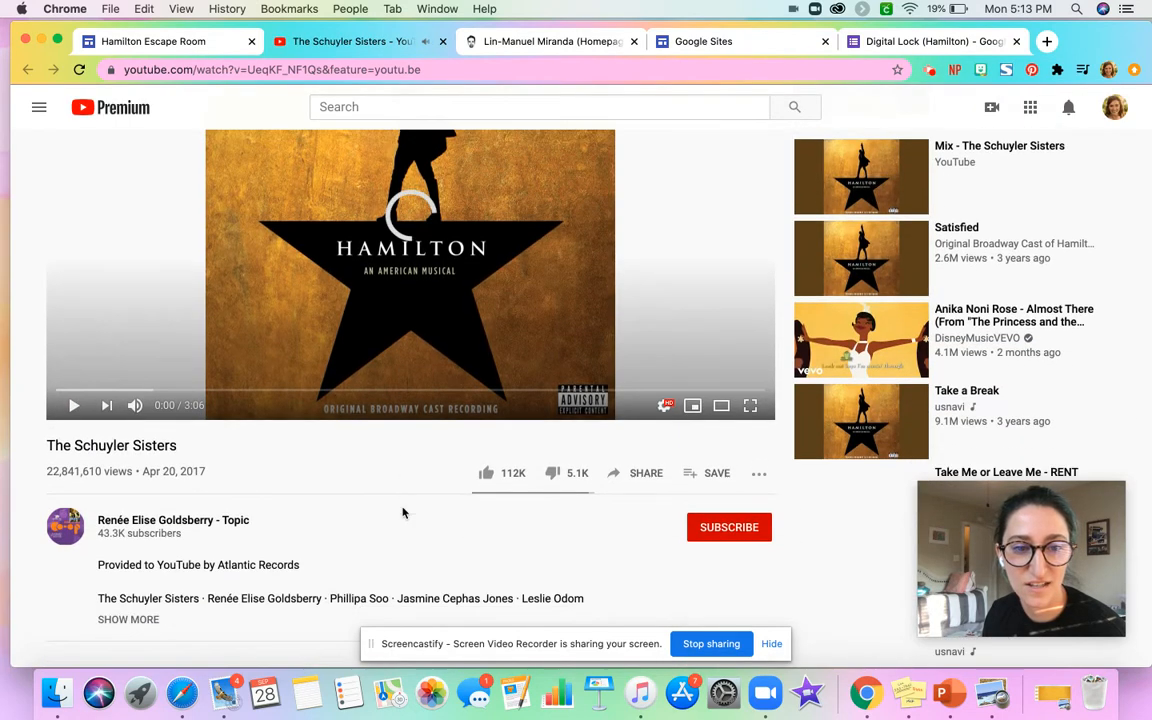
{"action": "scroll", "coordinate": [400, 510], "scroll_direction": "up", "scroll_amount": 1}
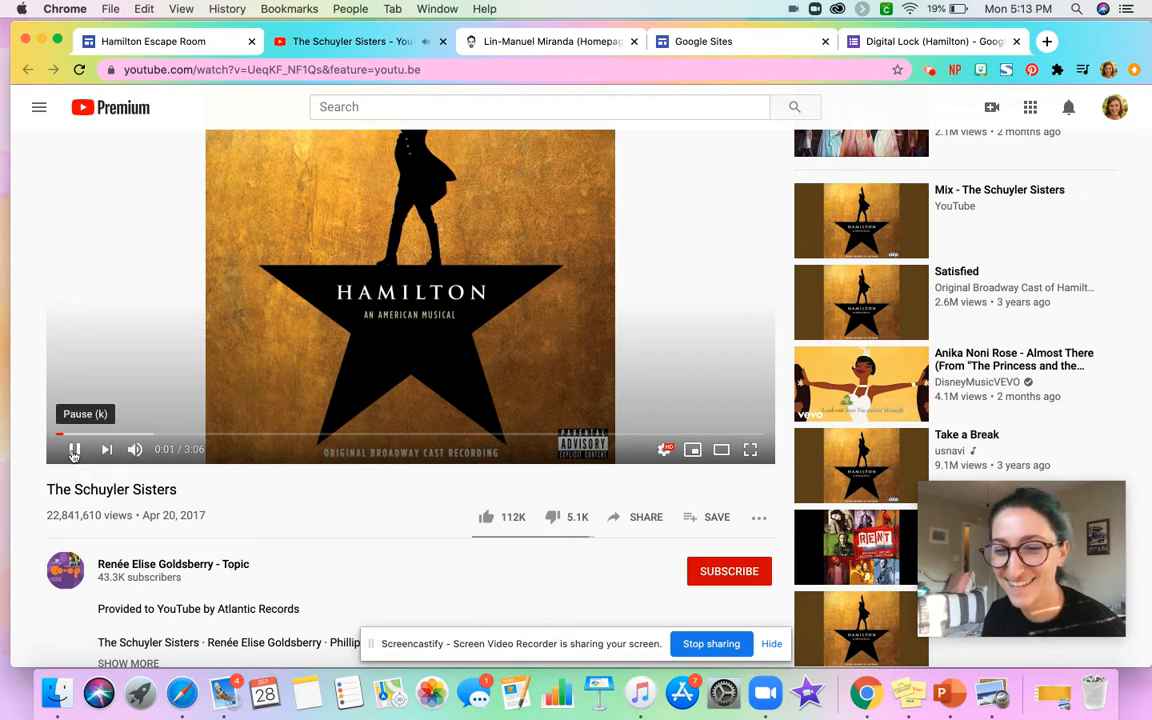
{"action": "left_click", "coordinate": [73, 454]}
{"action": "scroll", "coordinate": [82, 395], "scroll_direction": "up", "scroll_amount": 2}
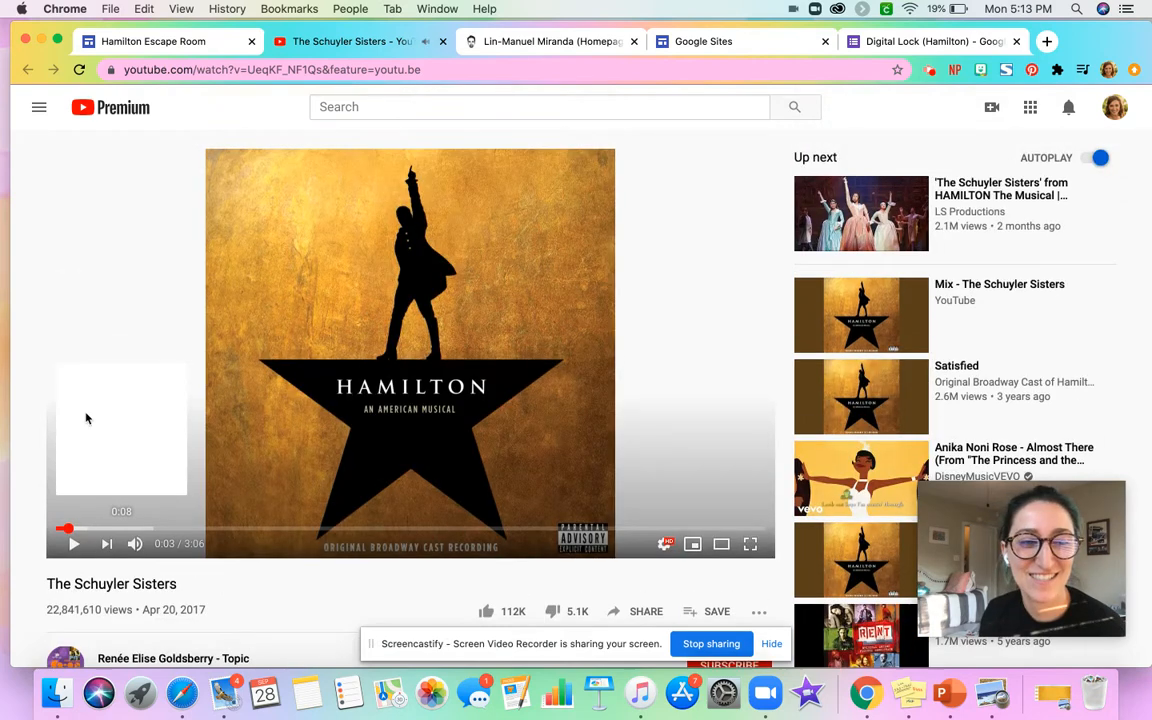
Return to the Hamilton Escape Room page and bring up the Digital Lock form
{"action": "left_click", "coordinate": [200, 40]}
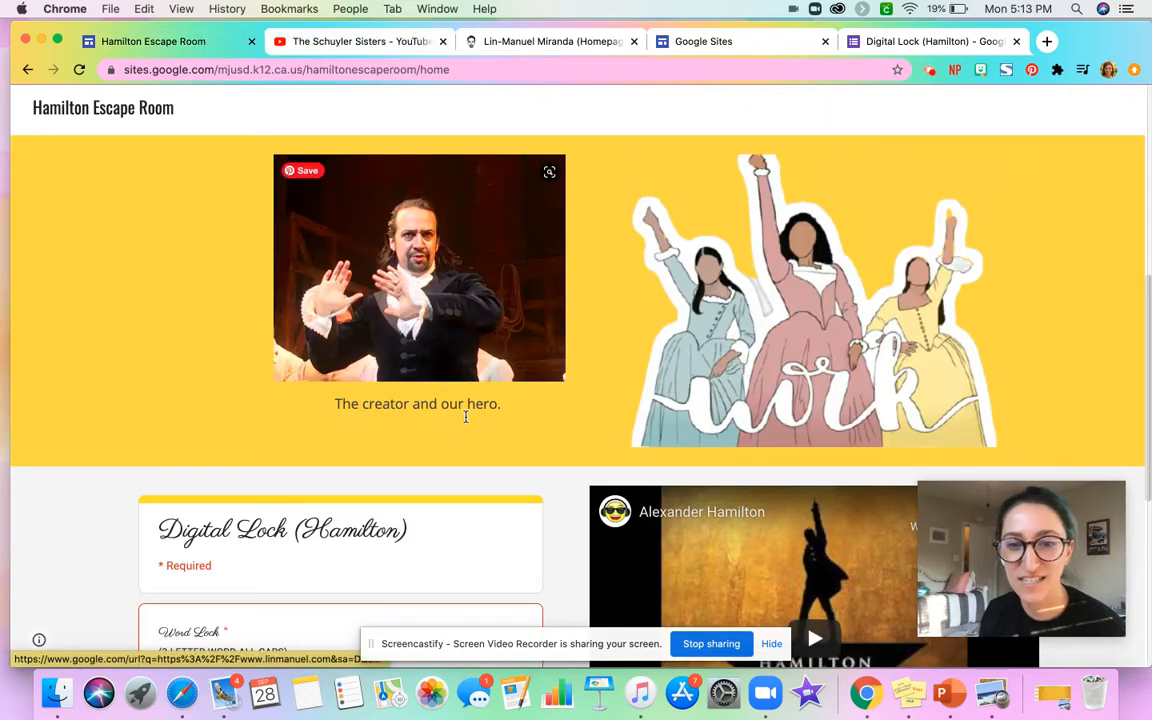
{"action": "scroll", "coordinate": [601, 378], "scroll_direction": "down", "scroll_amount": 5}
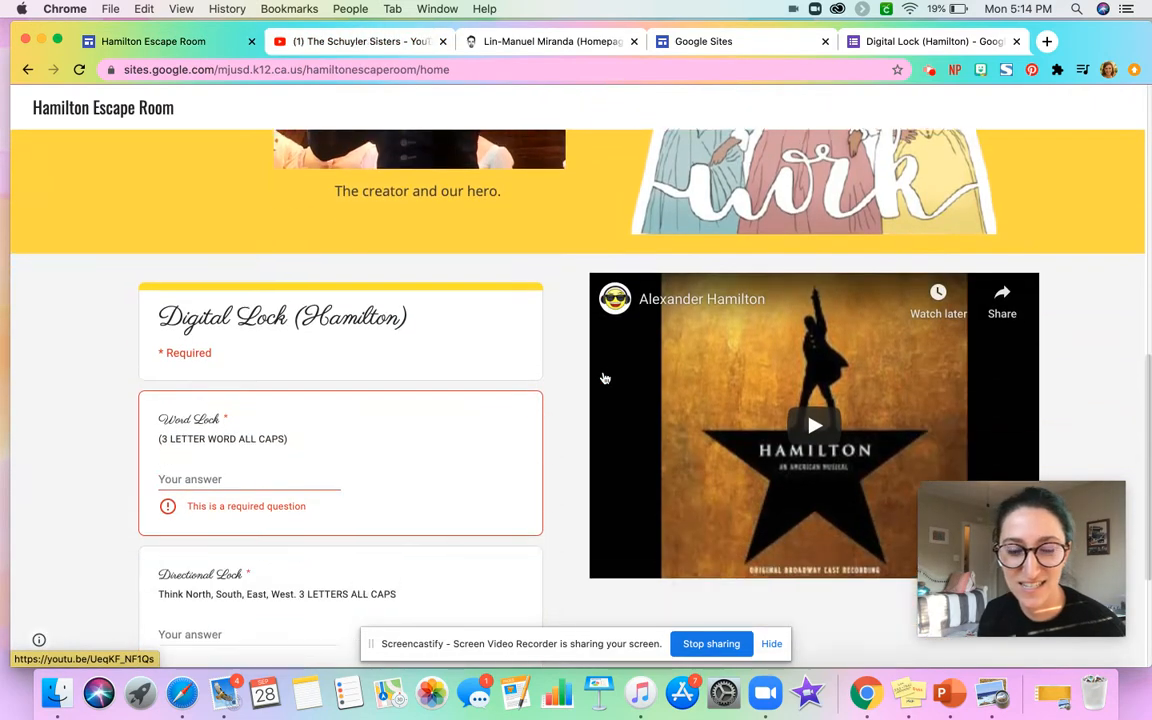
{"action": "scroll", "coordinate": [819, 406], "scroll_direction": "down", "scroll_amount": 2}
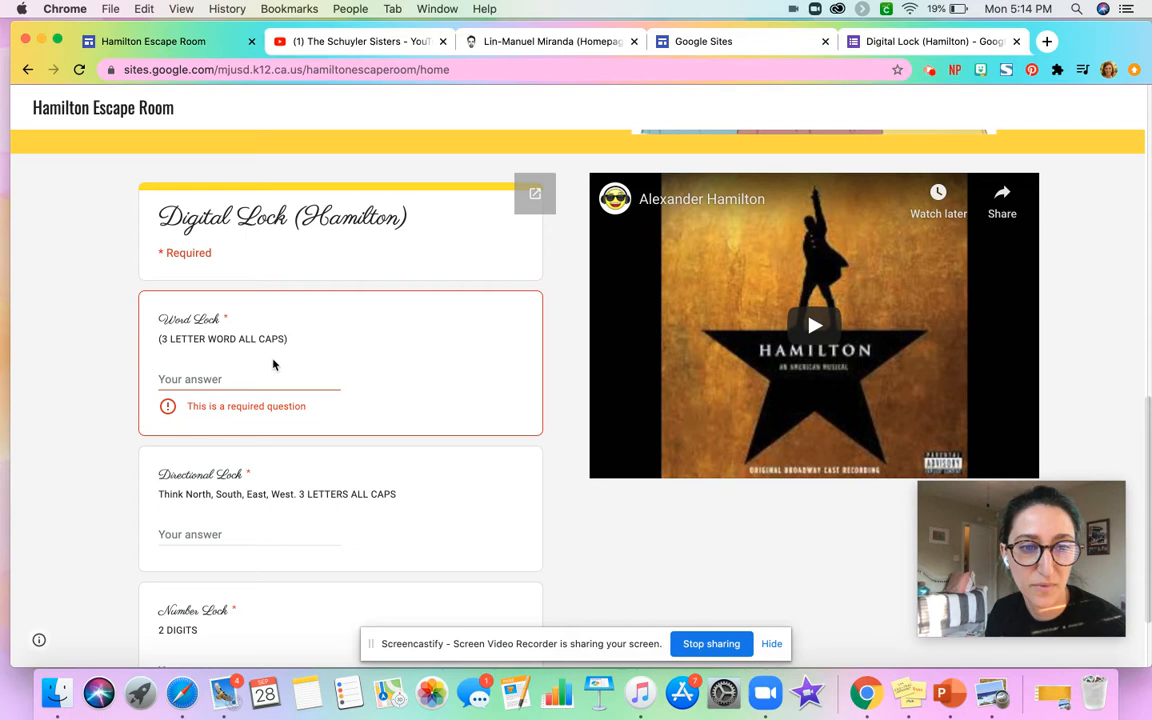
Try SAW as the answer to the three-letter Word Lock
{"action": "left_click", "coordinate": [205, 380]}
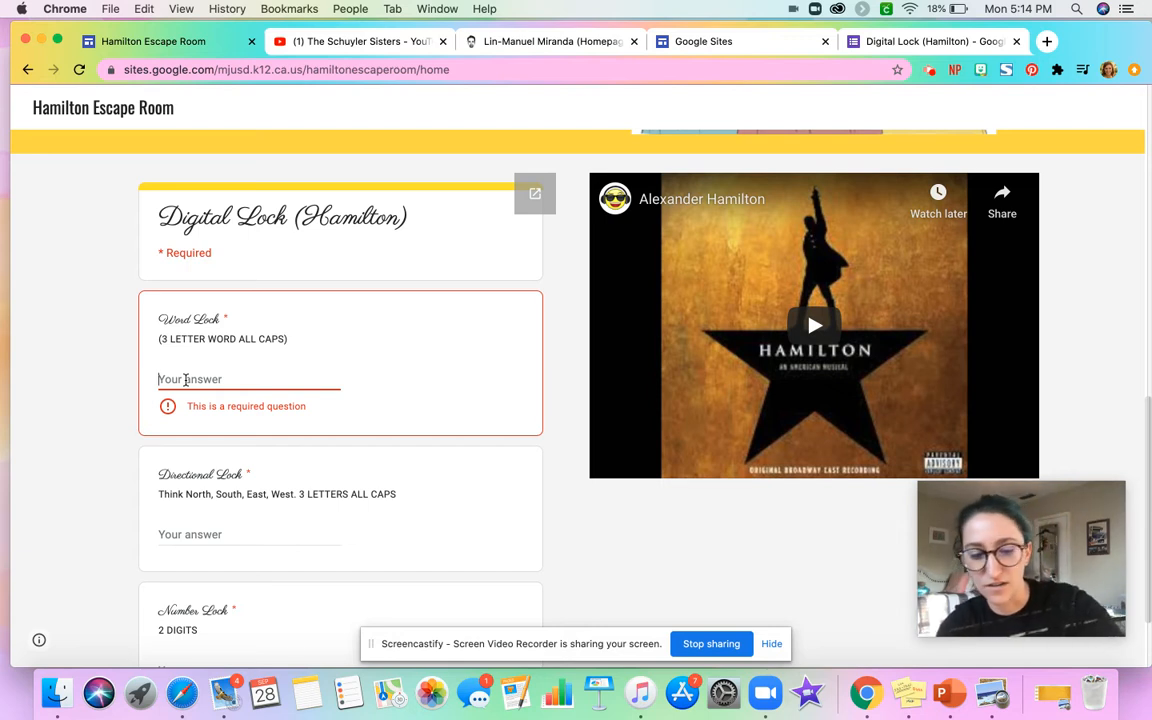
{"action": "type", "text": "SAW"}
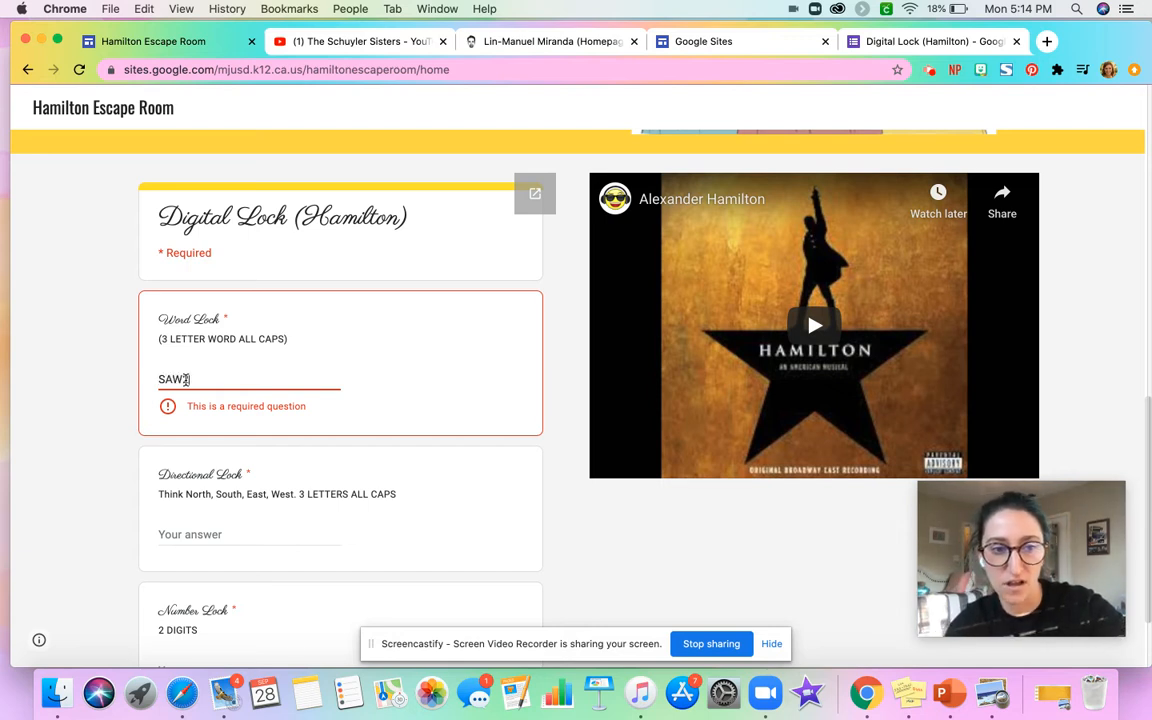
{"action": "left_click", "coordinate": [21, 504]}
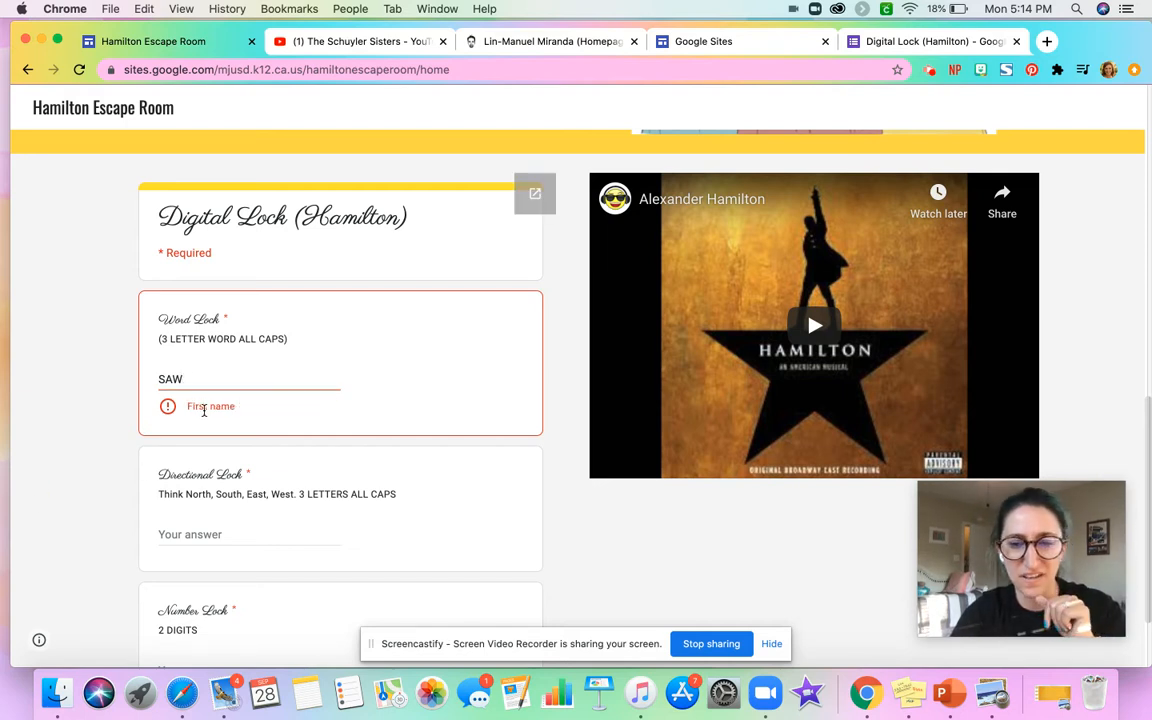
Replace the three-letter Word Lock answer with LIN
{"action": "left_click", "coordinate": [215, 373]}
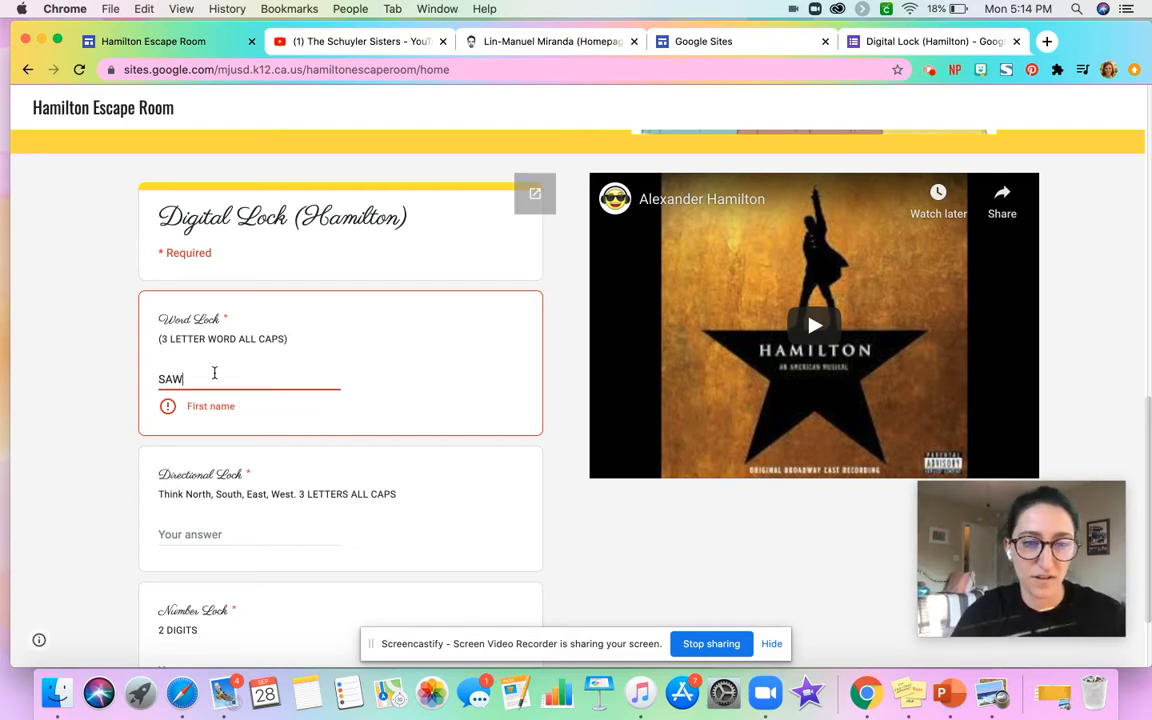
{"action": "key", "text": "BackSpace"}
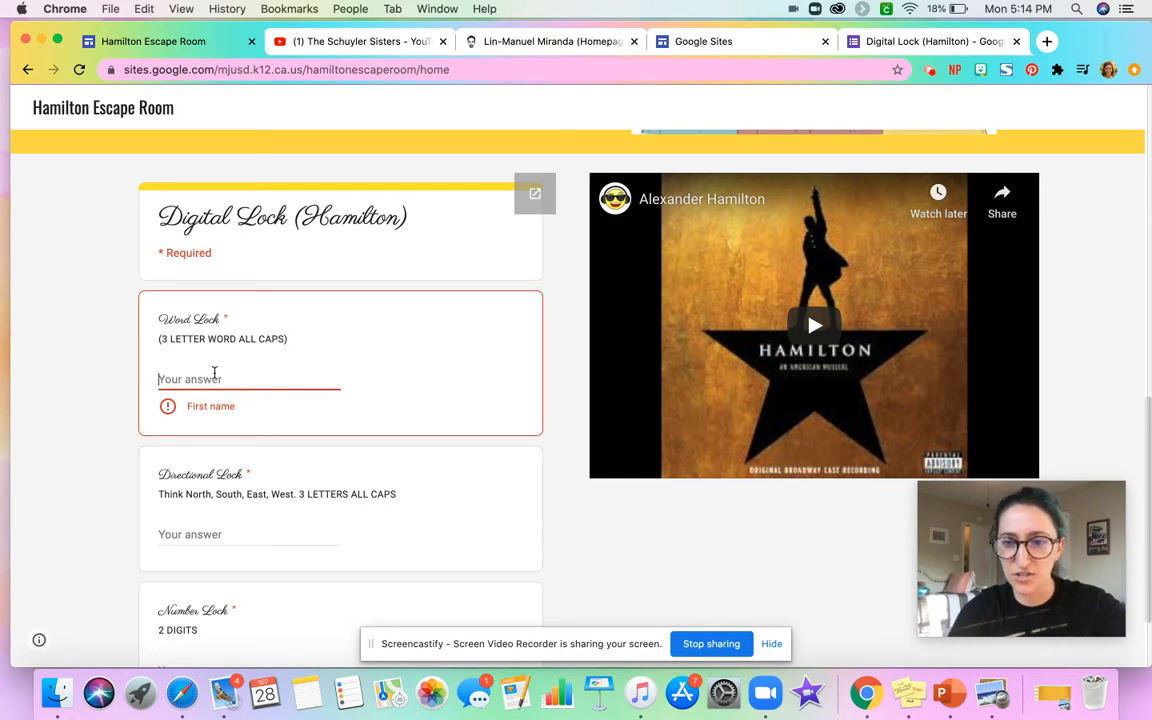
{"action": "scroll", "coordinate": [214, 372], "scroll_direction": "up", "scroll_amount": 1}
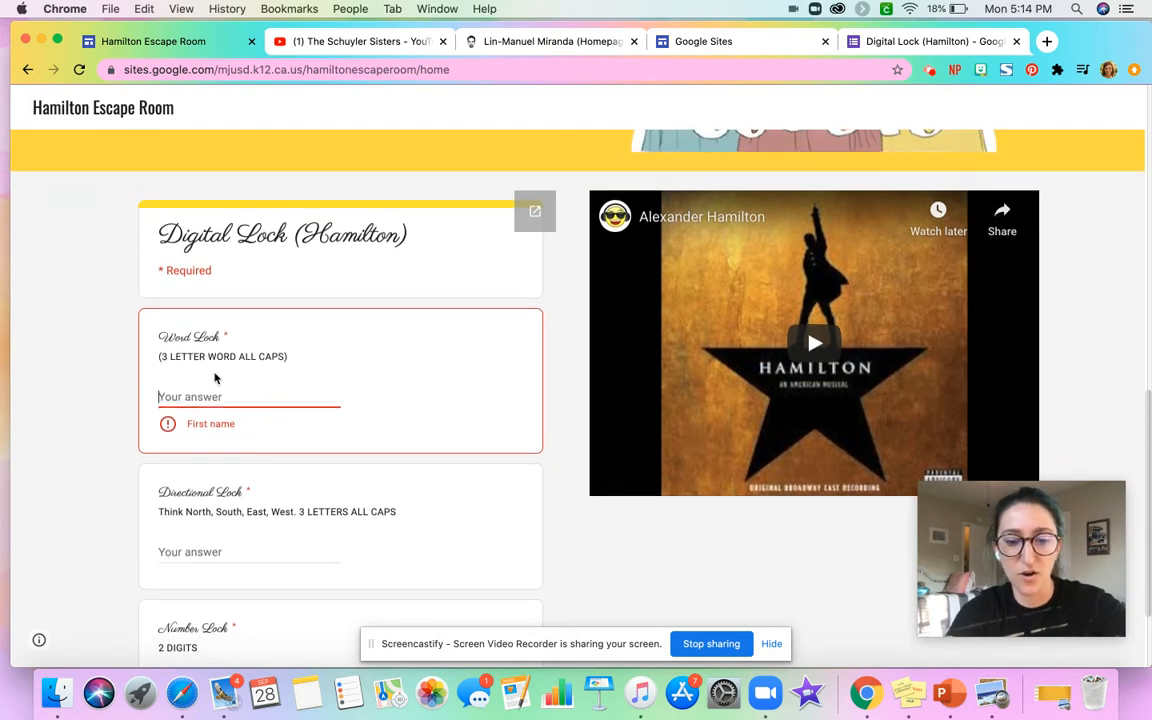
{"action": "type", "text": "LIN"}
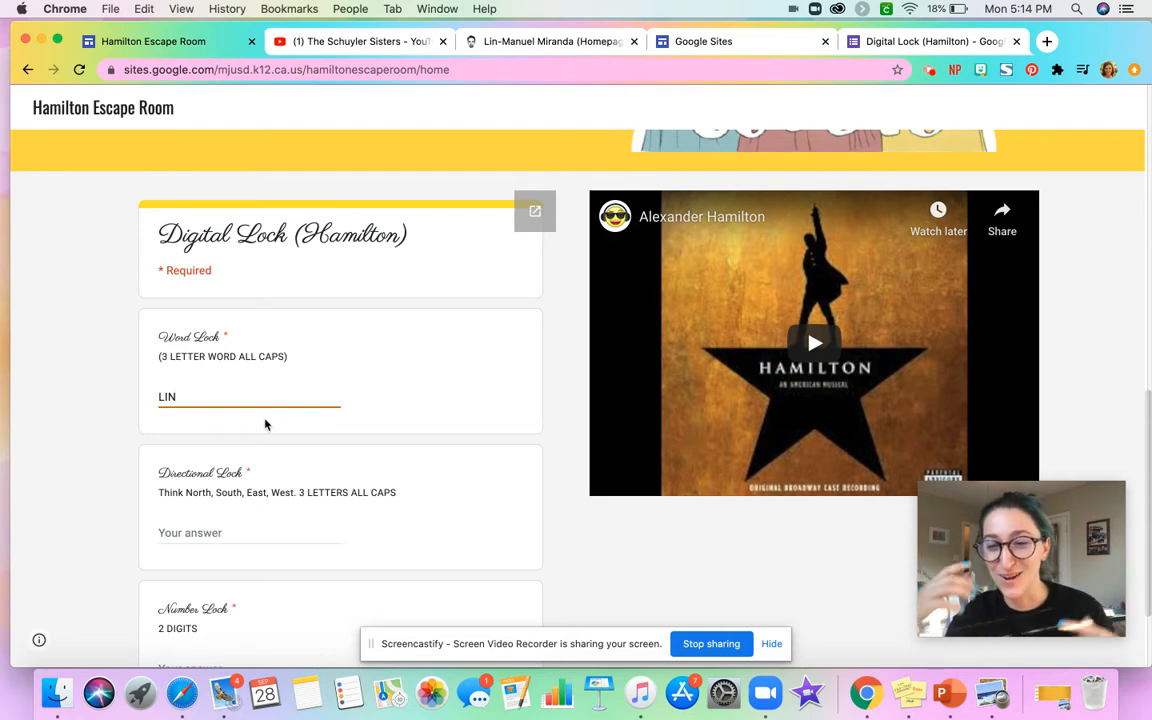
{"action": "left_click", "coordinate": [57, 504]}
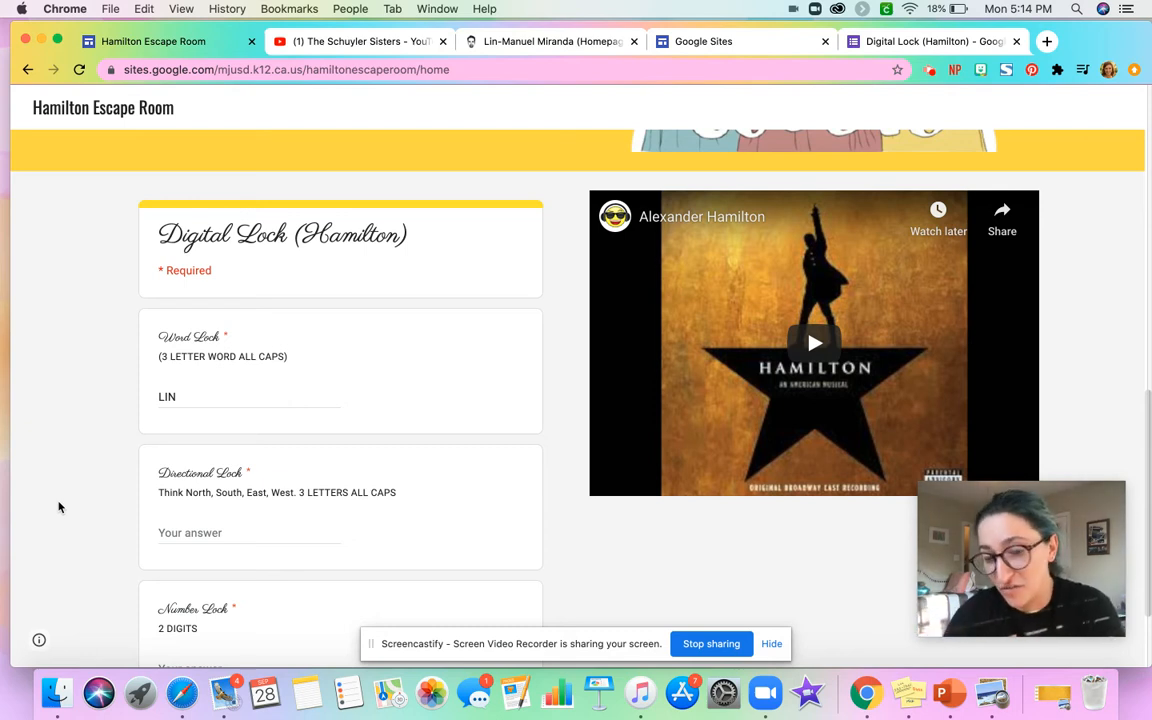
Reread the page's introductory text for the direction clue and answer the Directional Lock with NSN
{"action": "scroll", "coordinate": [59, 505], "scroll_direction": "down", "scroll_amount": 2}
{"action": "left_click", "coordinate": [201, 489]}
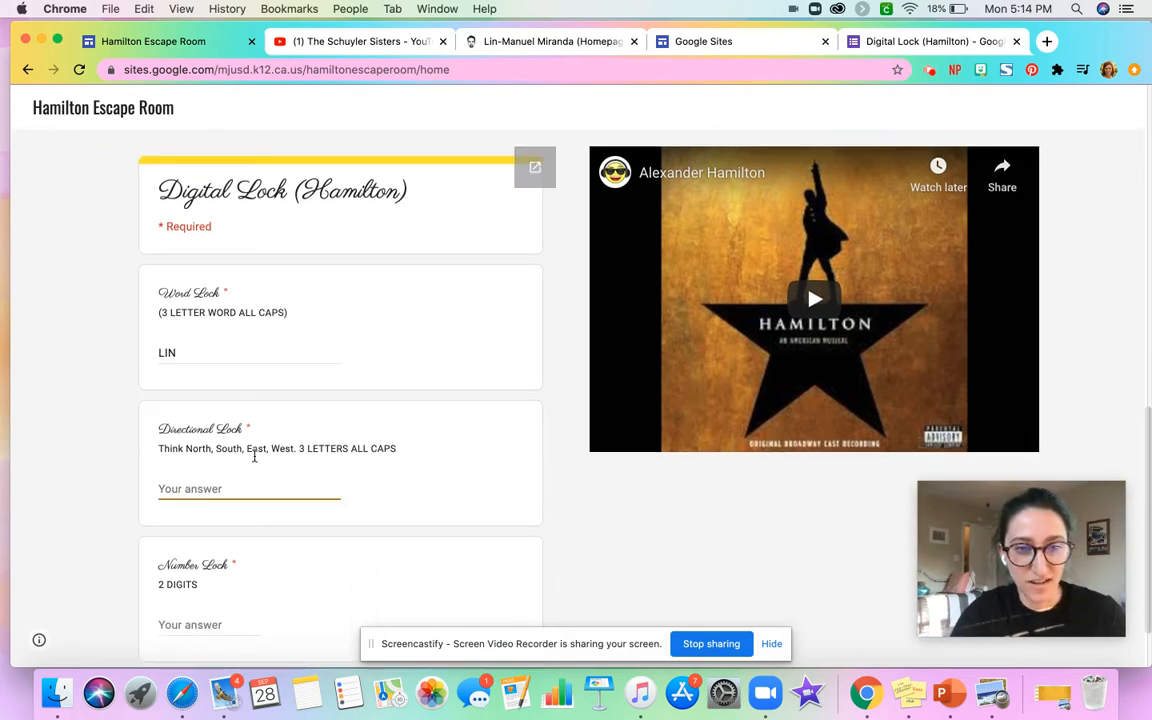
{"action": "scroll", "coordinate": [231, 518], "scroll_direction": "up", "scroll_amount": 10}
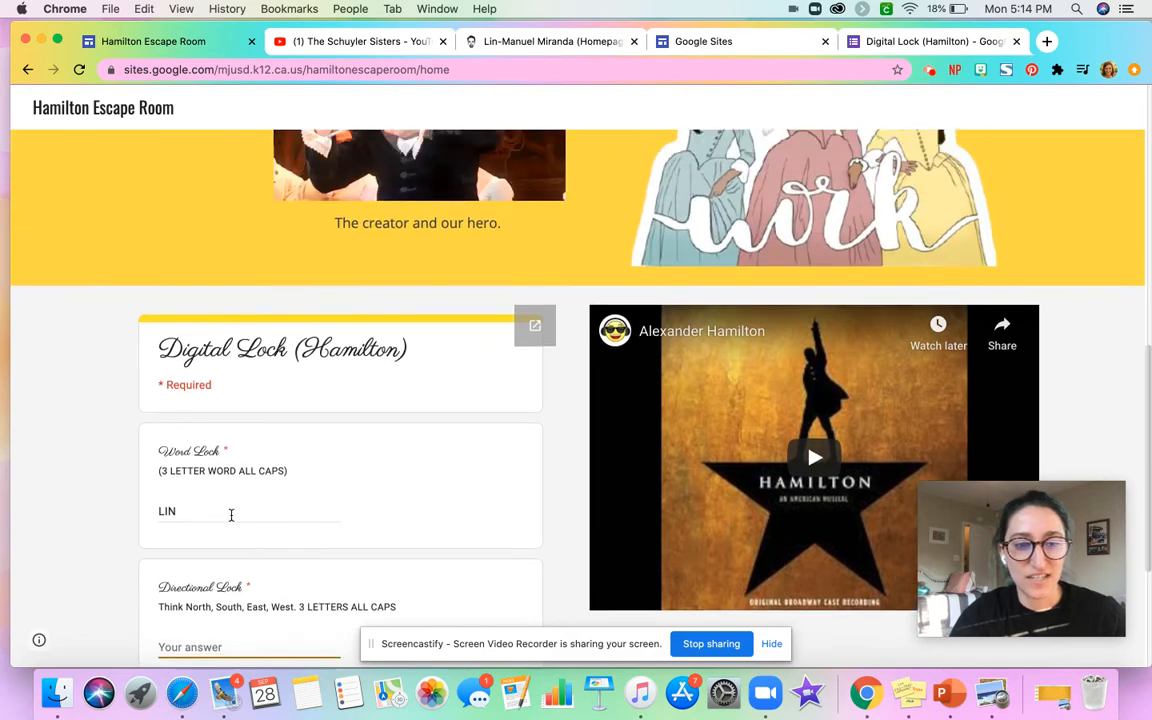
{"action": "scroll", "coordinate": [231, 515], "scroll_direction": "up", "scroll_amount": 5}
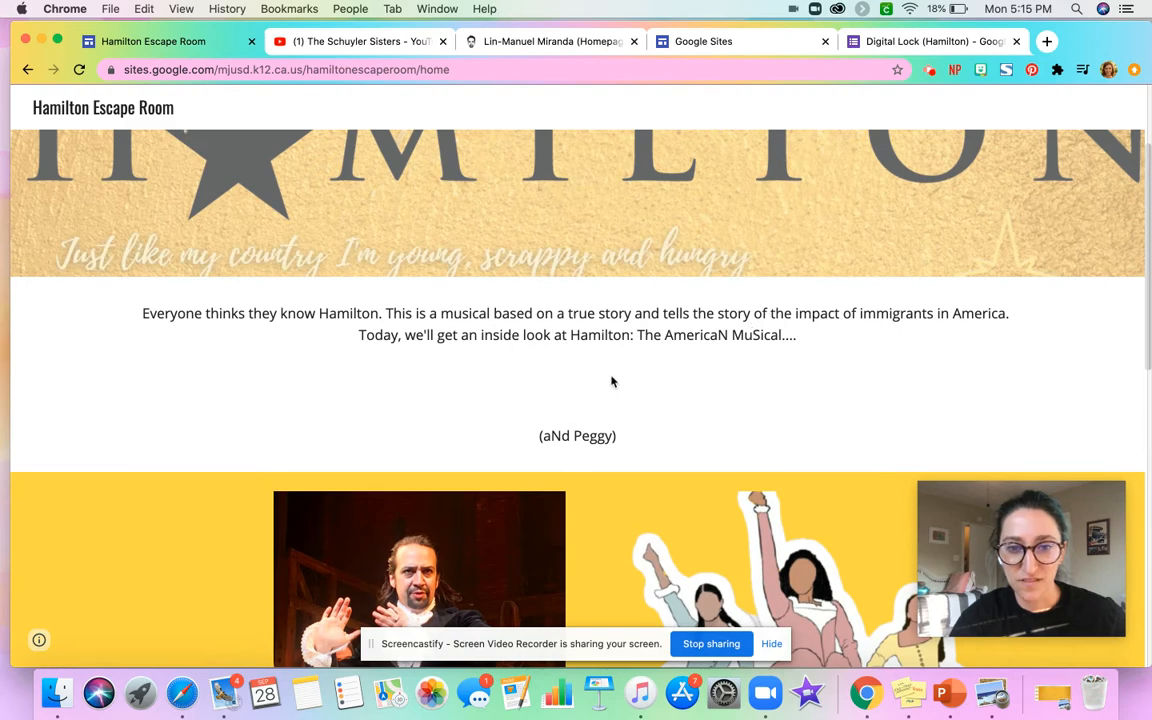
{"action": "scroll", "coordinate": [545, 411], "scroll_direction": "down", "scroll_amount": 10}
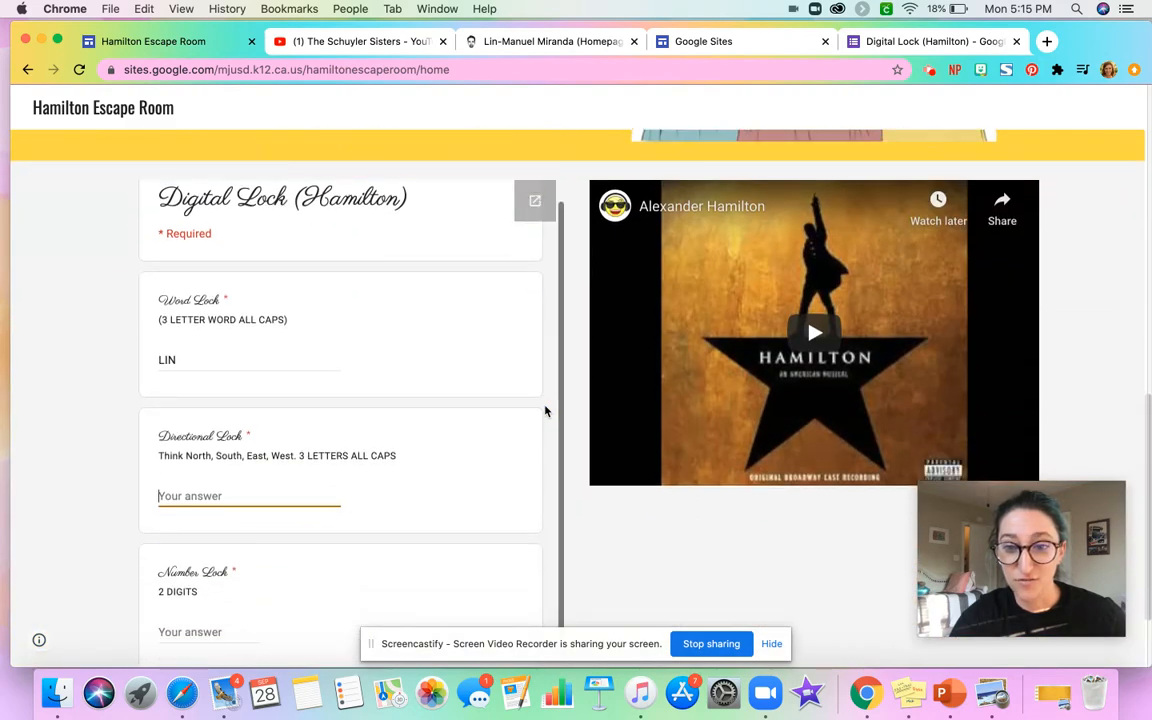
{"action": "left_click", "coordinate": [210, 462]}
{"action": "type", "text": "NSN"}
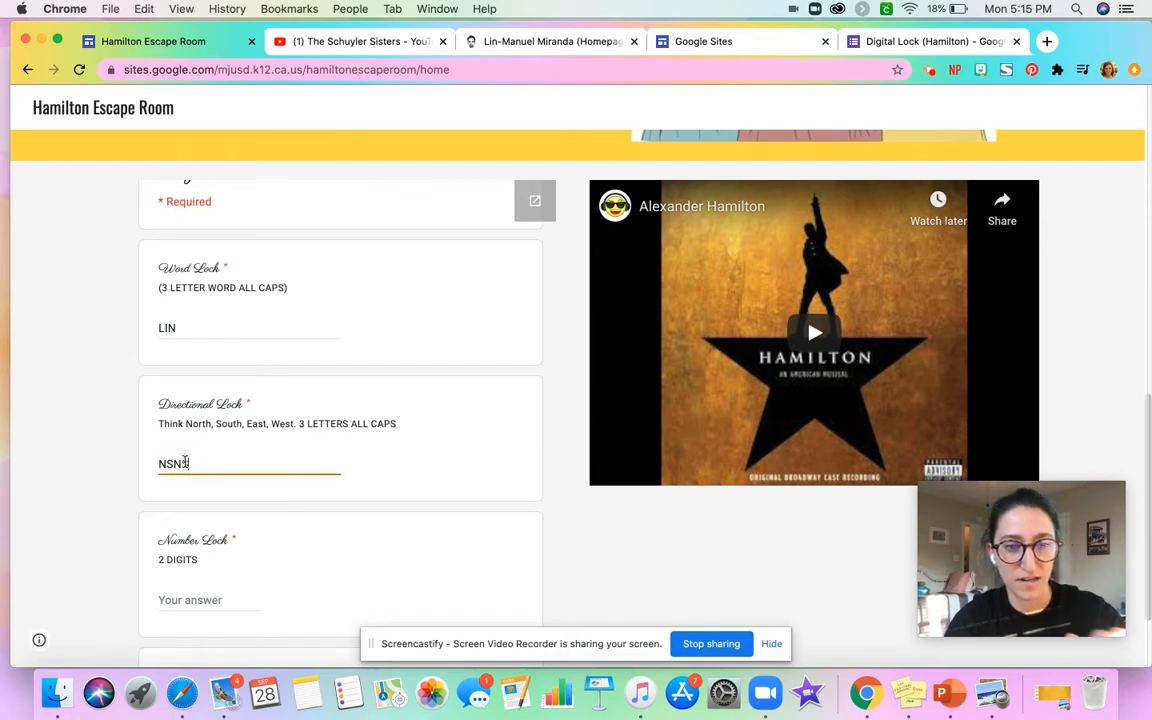
{"action": "type", "text": "S"}
{"action": "left_click", "coordinate": [119, 472]}
{"action": "left_click", "coordinate": [210, 462]}
{"action": "key", "text": "BackSpace"}
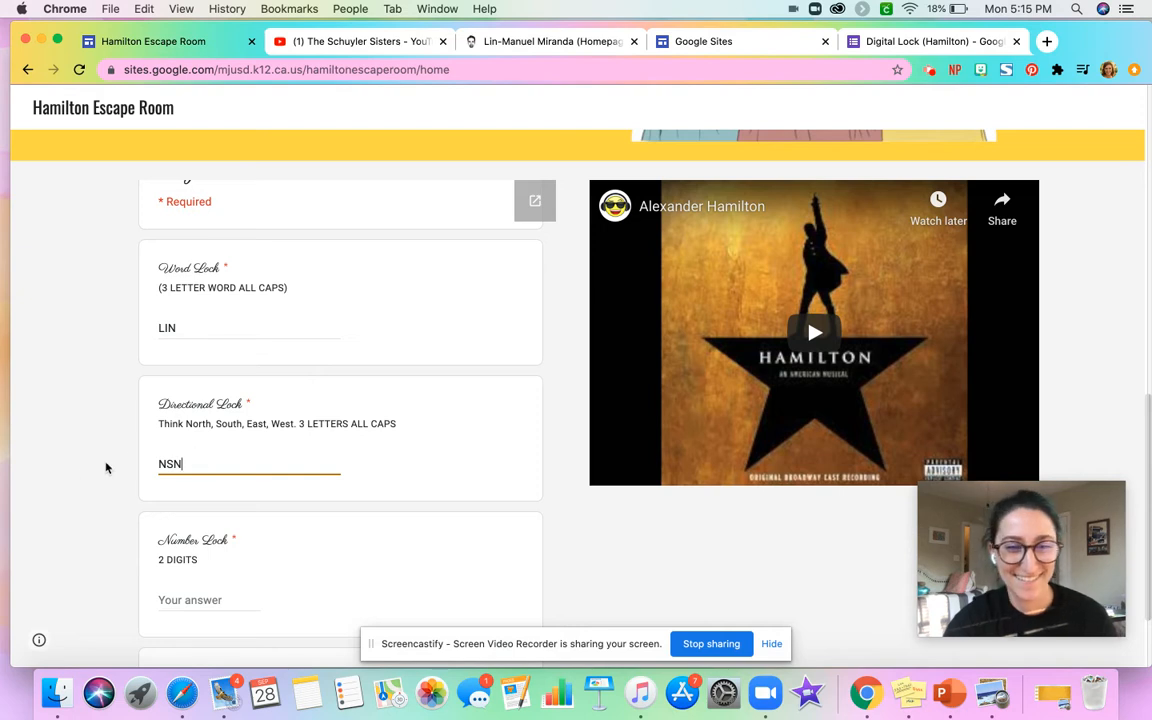
{"action": "left_click", "coordinate": [77, 473]}
Try 34 as the two-digit Number Lock answer
{"action": "scroll", "coordinate": [80, 475], "scroll_direction": "down", "scroll_amount": 2}
{"action": "left_click", "coordinate": [191, 499]}
{"action": "scroll", "coordinate": [191, 499], "scroll_direction": "up", "scroll_amount": 2}
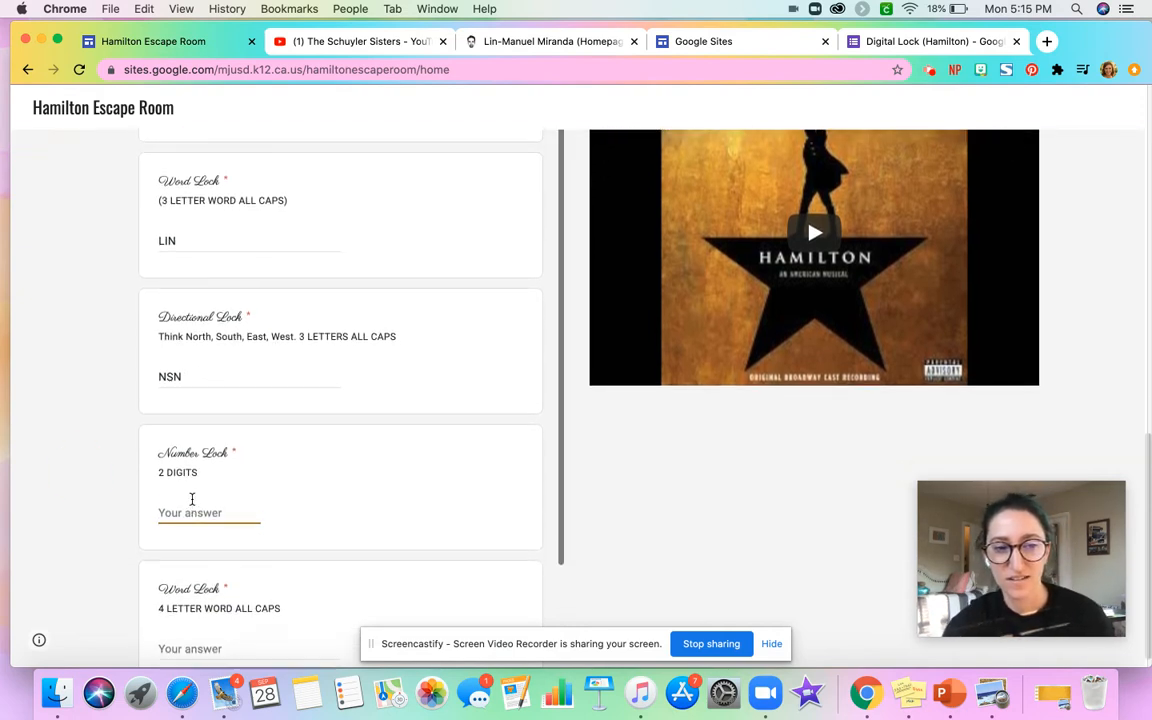
{"action": "scroll", "coordinate": [191, 499], "scroll_direction": "down", "scroll_amount": 3}
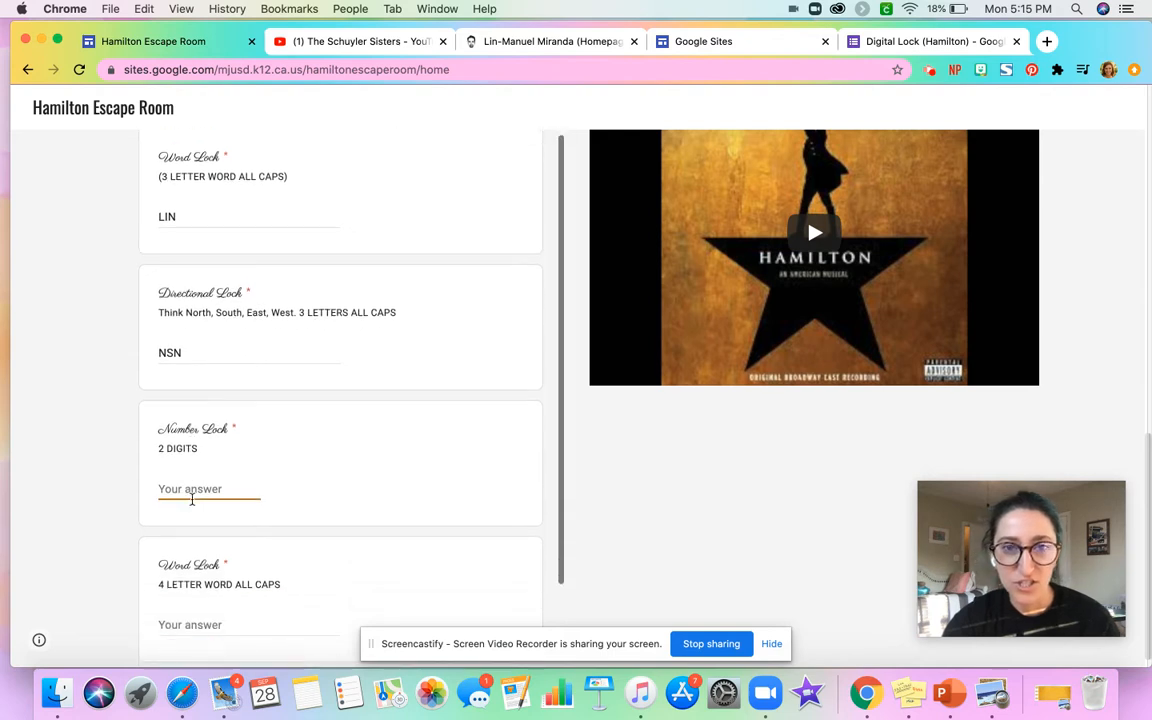
{"action": "type", "text": "34"}
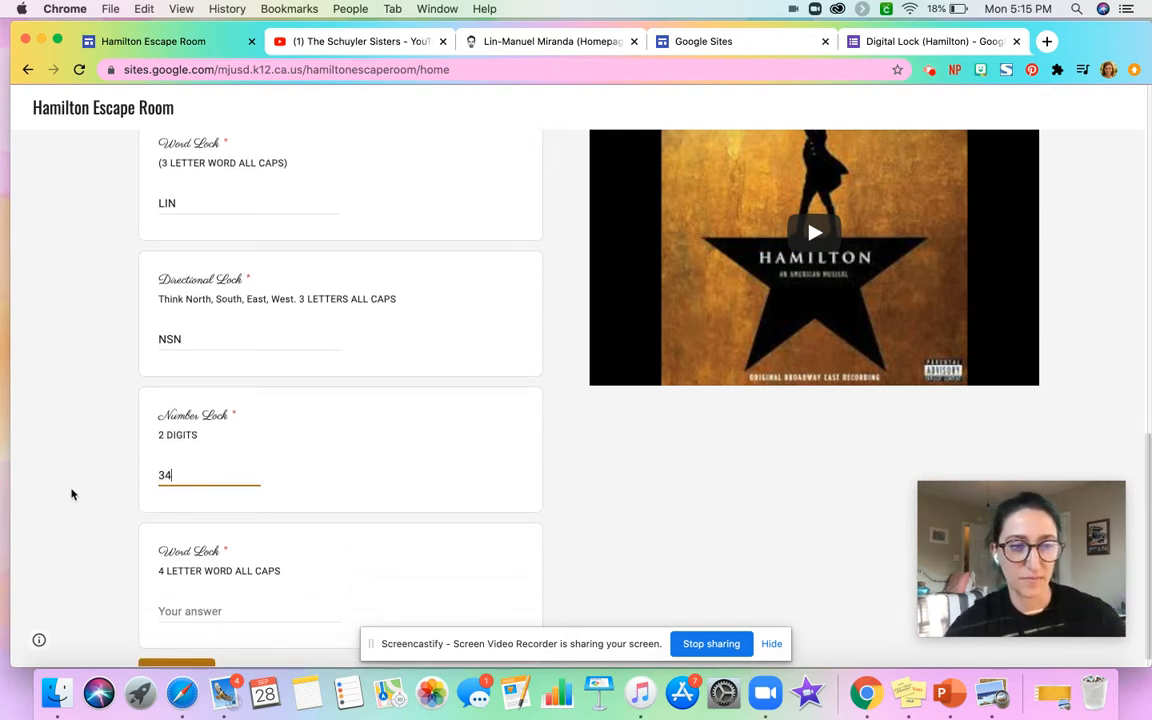
{"action": "left_click", "coordinate": [70, 494]}
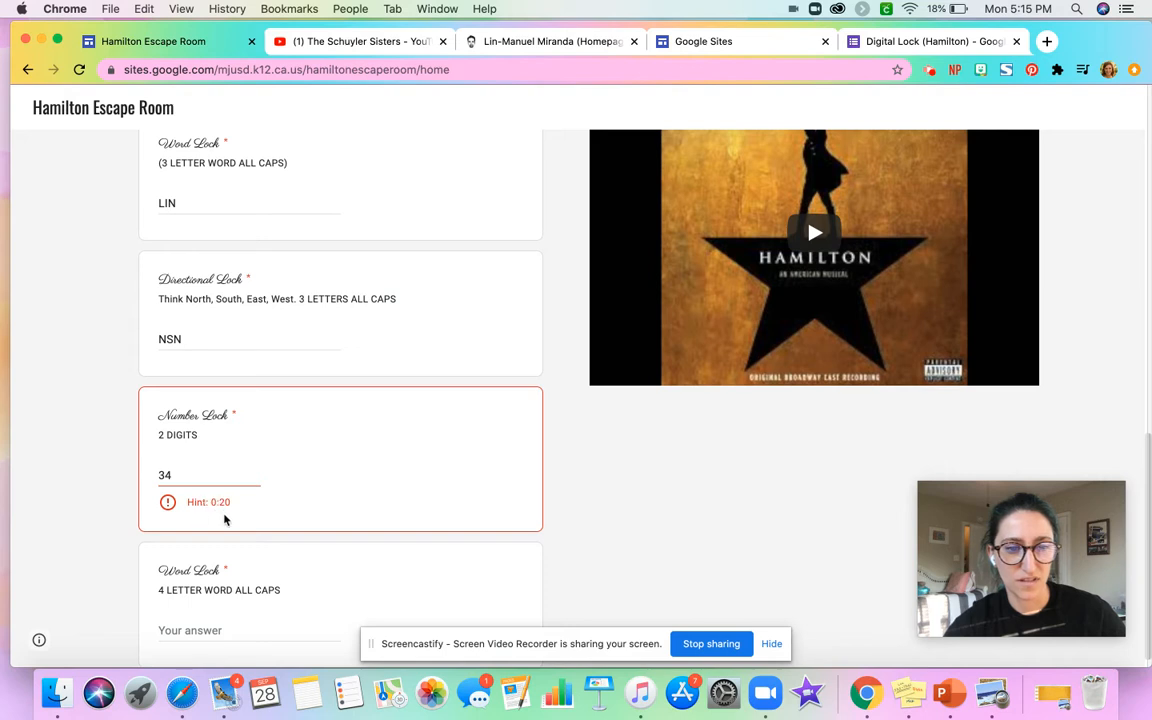
Replace the two-digit Number Lock answer with 10
{"action": "scroll", "coordinate": [755, 531], "scroll_direction": "up", "scroll_amount": 2}
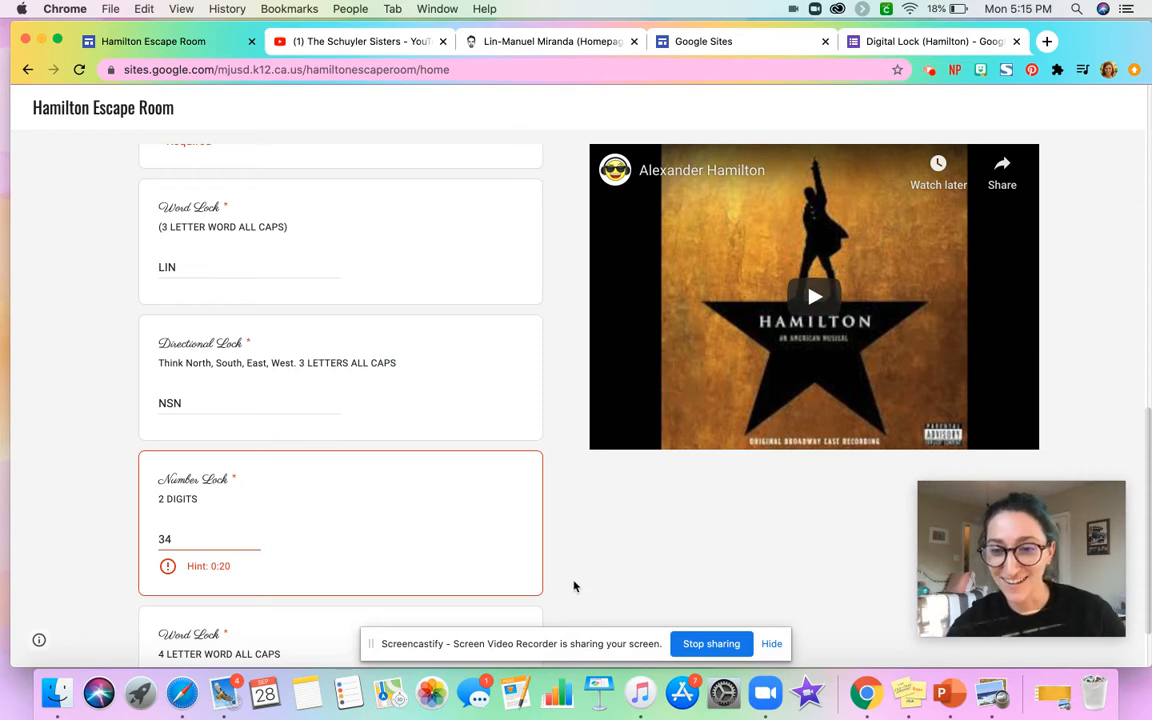
{"action": "left_click", "coordinate": [206, 540]}
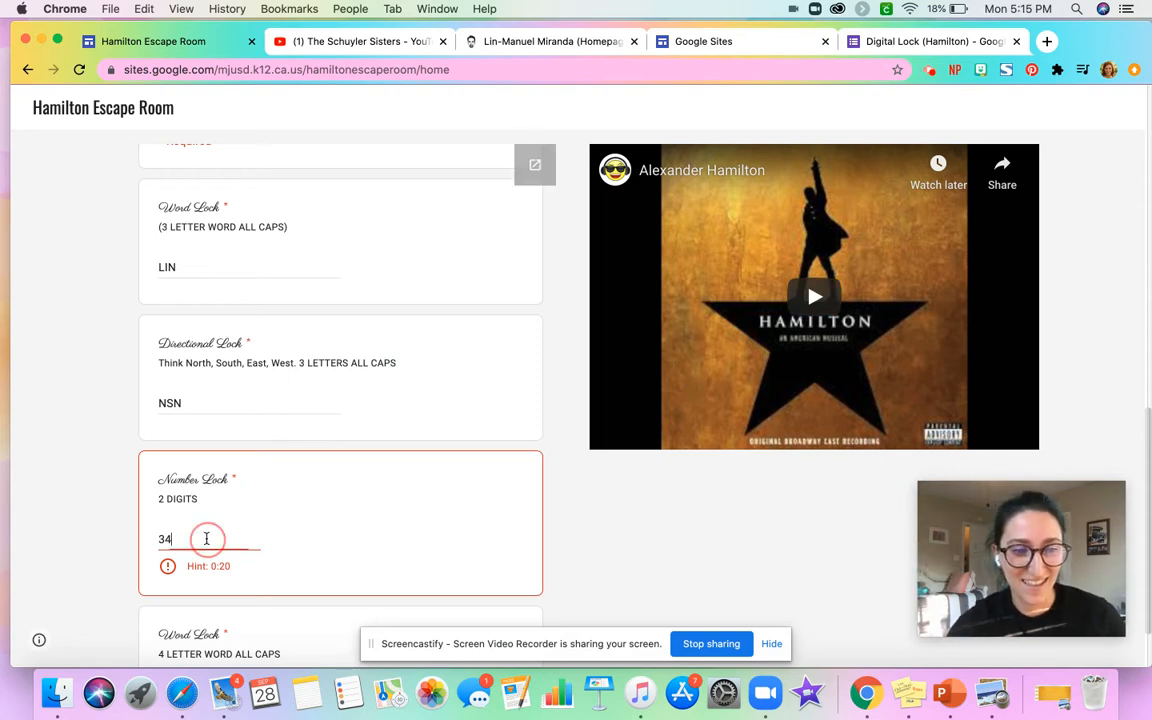
{"action": "key", "text": "BackSpace"}
{"action": "key", "text": "BackSpace"}
{"action": "type", "text": "10"}
{"action": "left_click", "coordinate": [77, 507]}
{"action": "scroll", "coordinate": [76, 510], "scroll_direction": "down", "scroll_amount": 2}
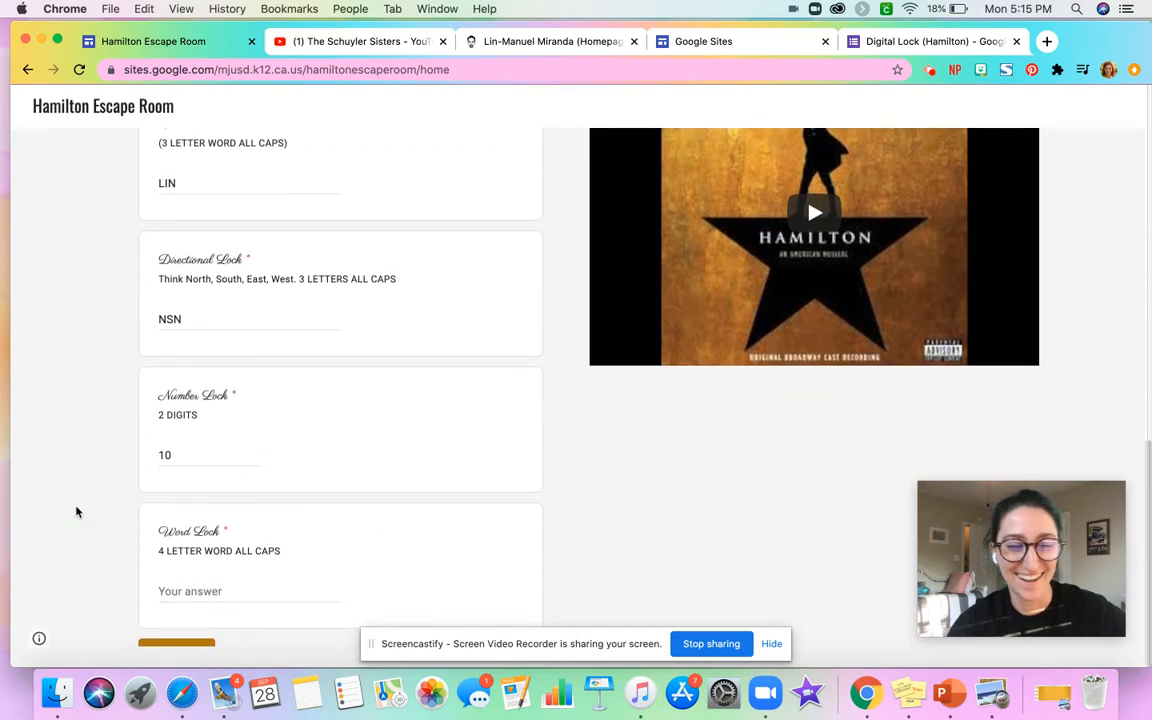
Look over the page's images for a clue and try HERO as the four-letter Word Lock answer
{"action": "scroll", "coordinate": [319, 562], "scroll_direction": "down", "scroll_amount": 2}
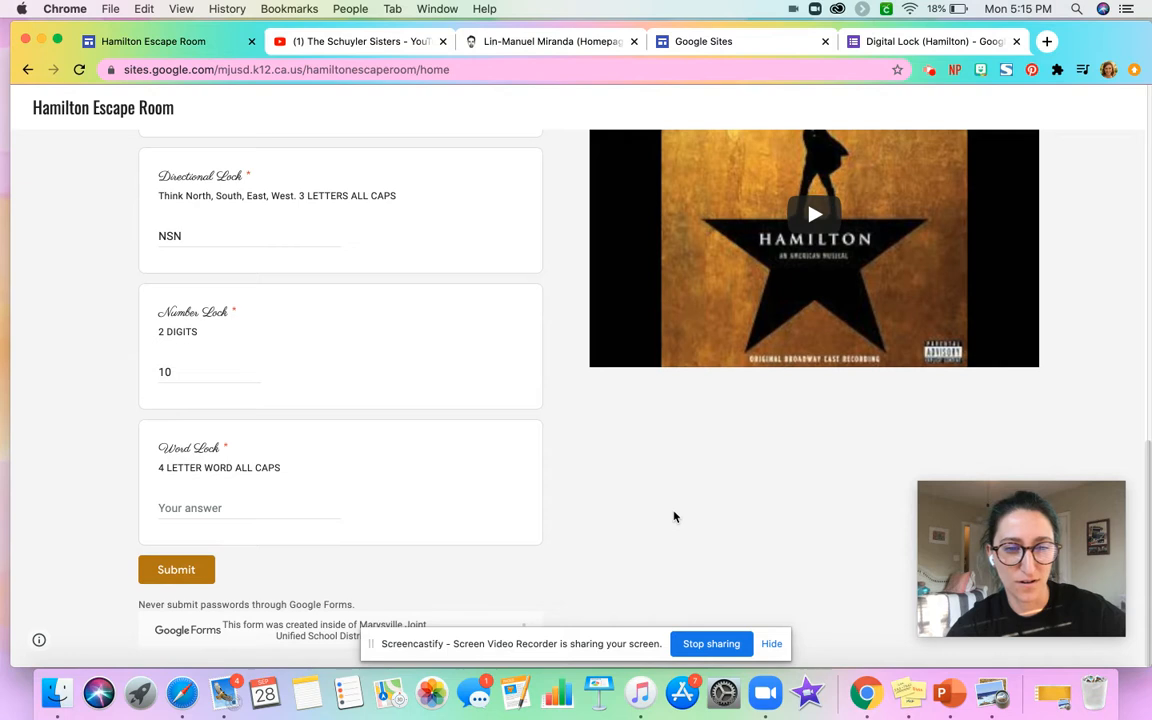
{"action": "scroll", "coordinate": [674, 516], "scroll_direction": "up", "scroll_amount": 5}
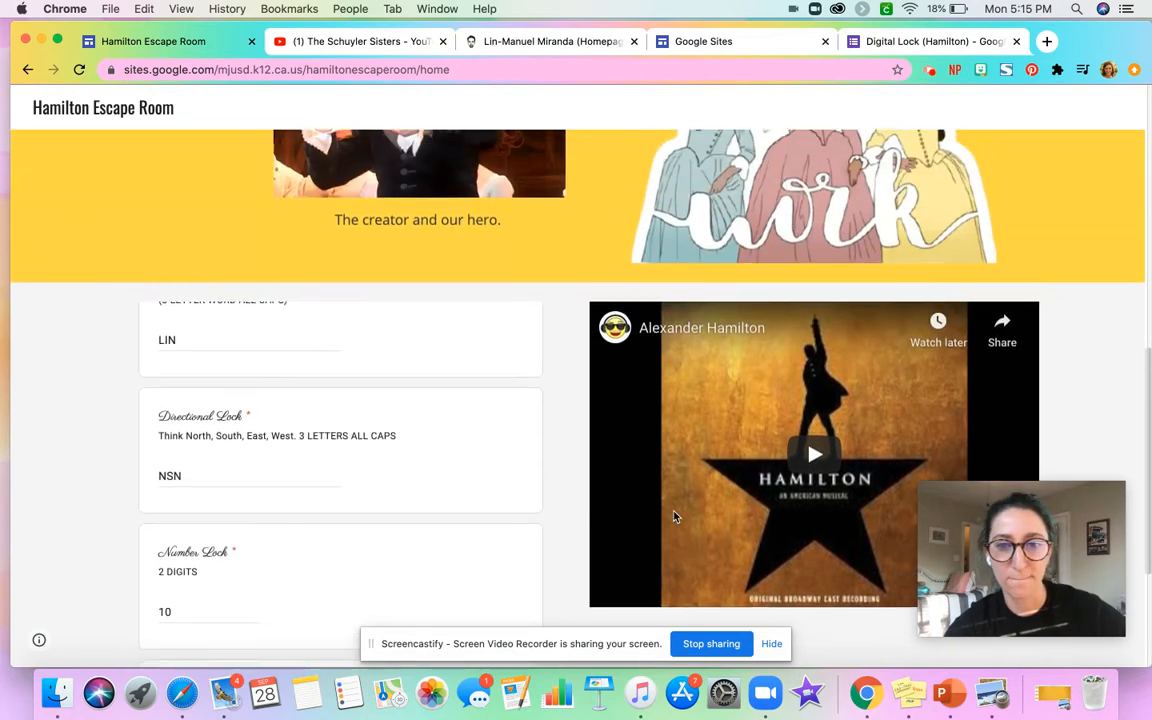
{"action": "scroll", "coordinate": [674, 519], "scroll_direction": "up", "scroll_amount": 4}
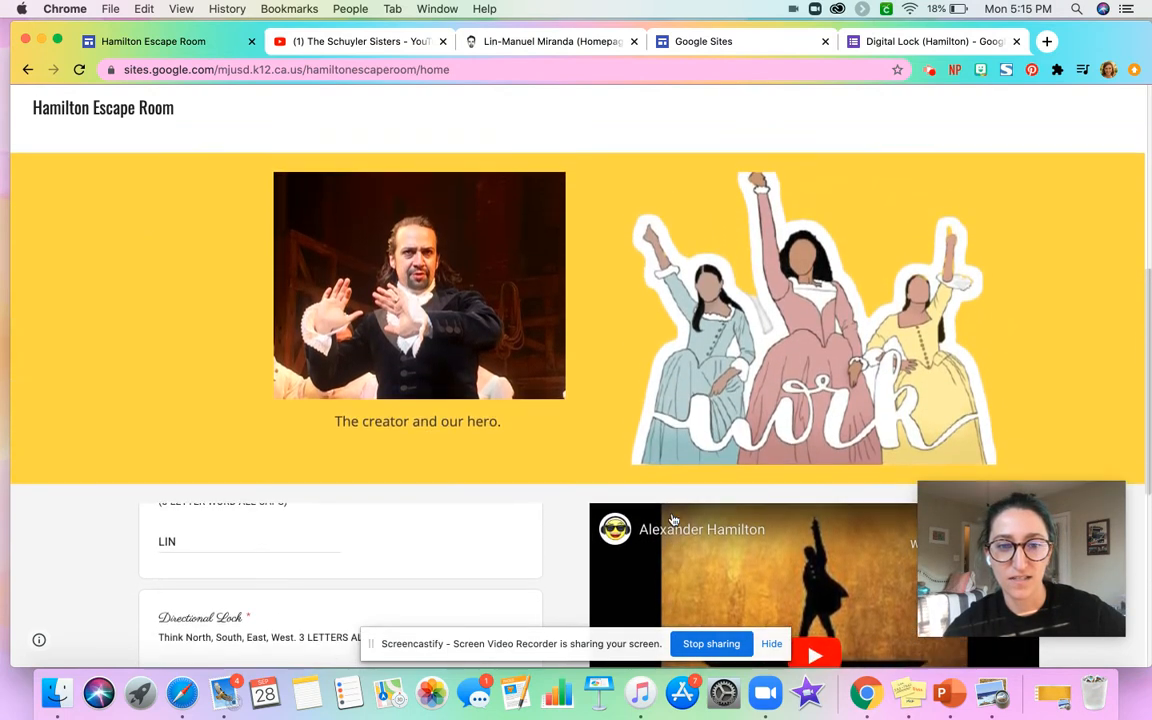
{"action": "scroll", "coordinate": [674, 519], "scroll_direction": "down", "scroll_amount": 5}
{"action": "scroll", "coordinate": [674, 519], "scroll_direction": "down", "scroll_amount": 3}
{"action": "left_click", "coordinate": [315, 528]}
{"action": "type", "text": "HERO"}
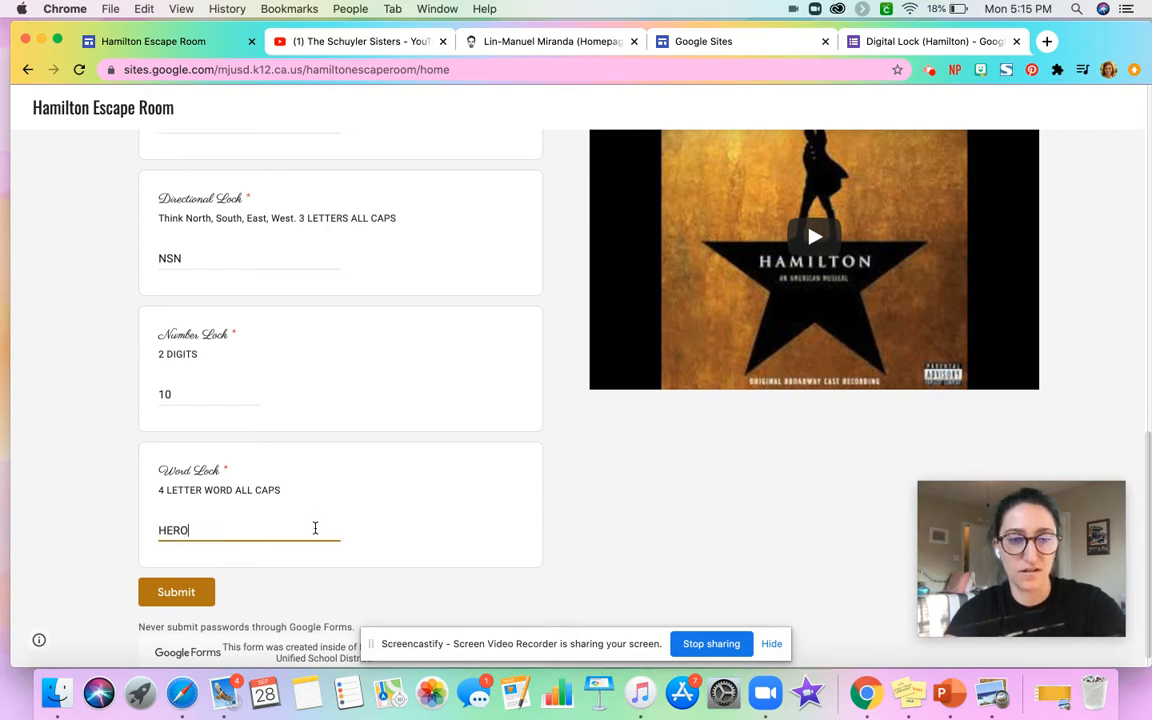
{"action": "left_click", "coordinate": [455, 534]}
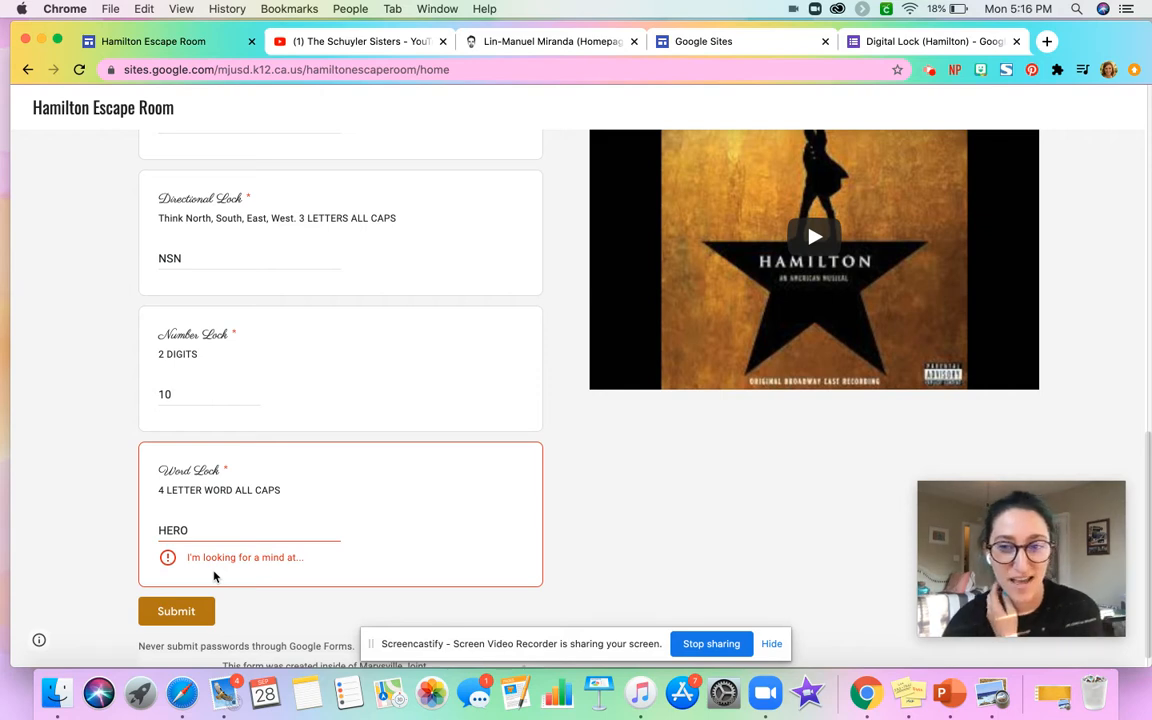
Recheck the page images and the Schuyler Sisters video for the clue, and replace the four-letter Word Lock answer with WORK
{"action": "scroll", "coordinate": [610, 487], "scroll_direction": "up", "scroll_amount": 8}
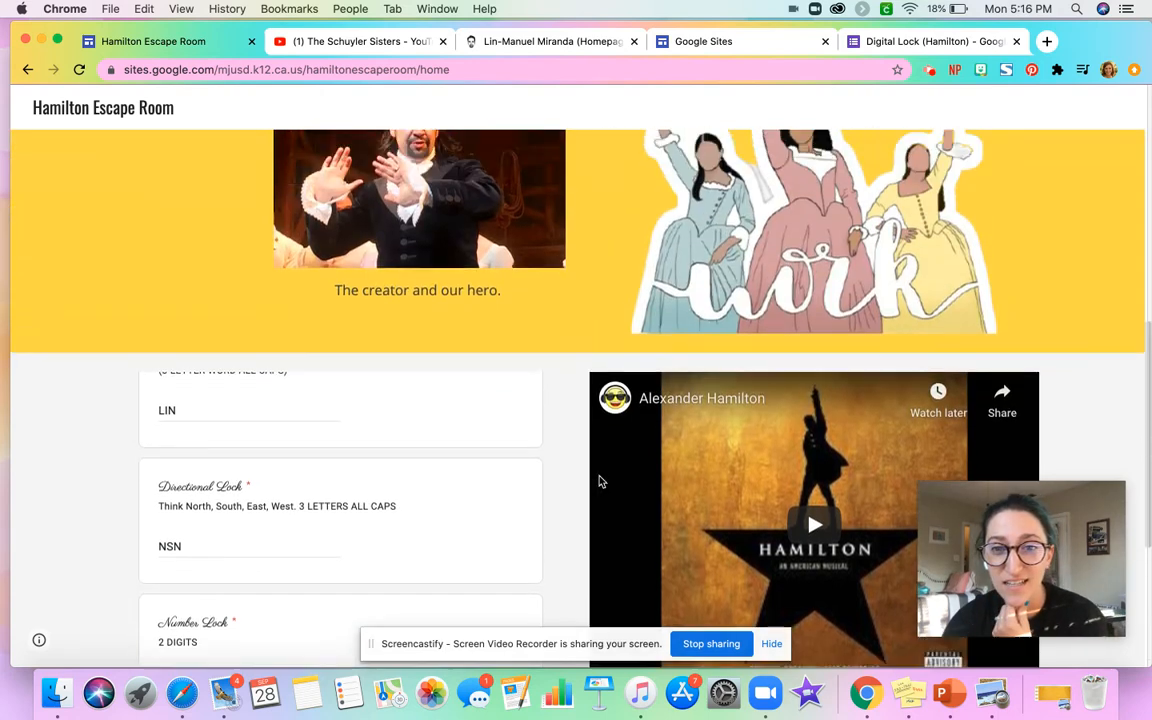
{"action": "left_click", "coordinate": [380, 40]}
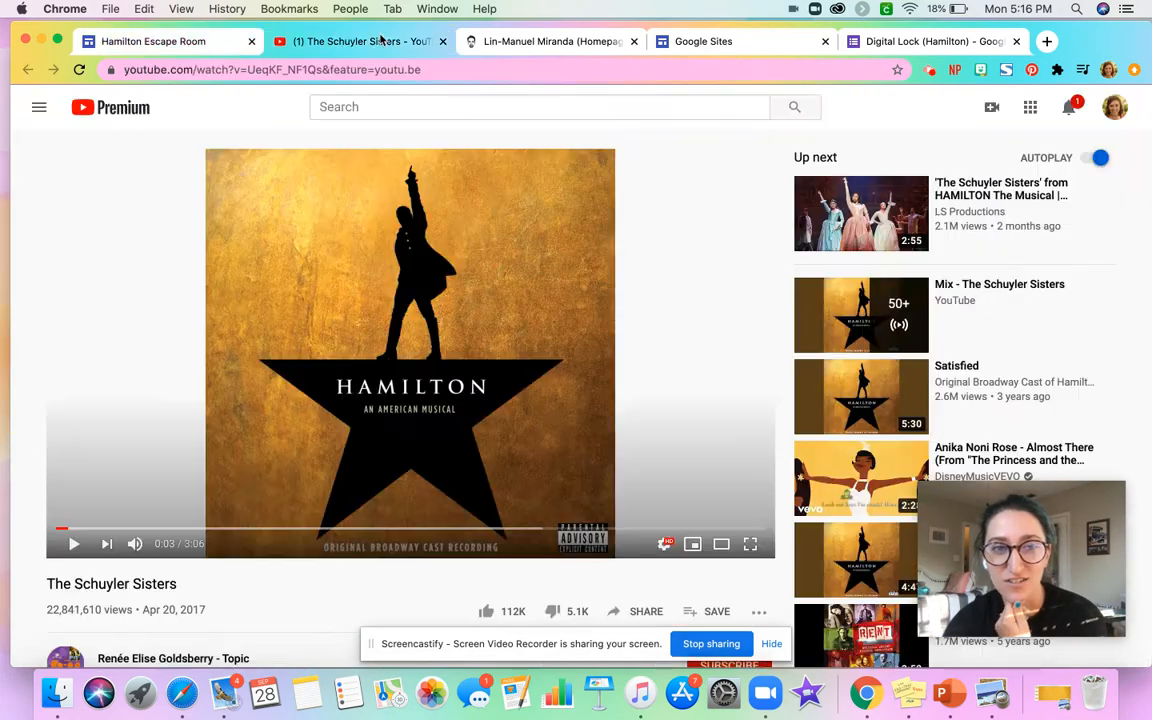
{"action": "left_click", "coordinate": [183, 44]}
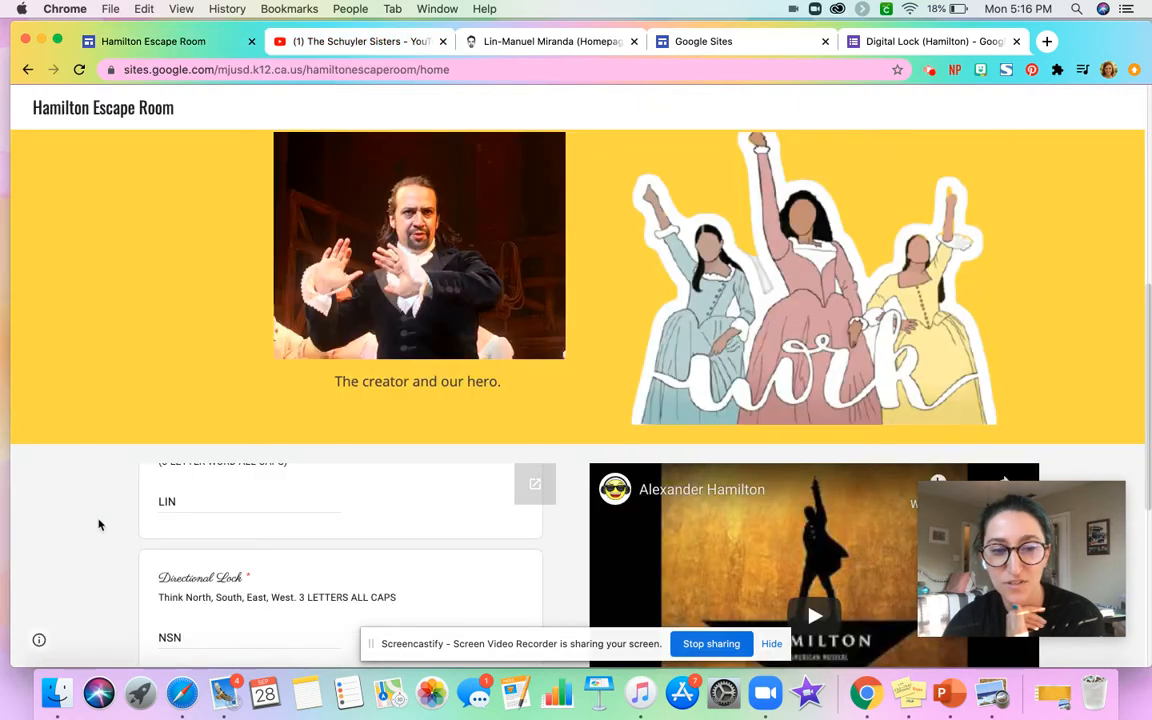
{"action": "scroll", "coordinate": [98, 525], "scroll_direction": "down", "scroll_amount": 8}
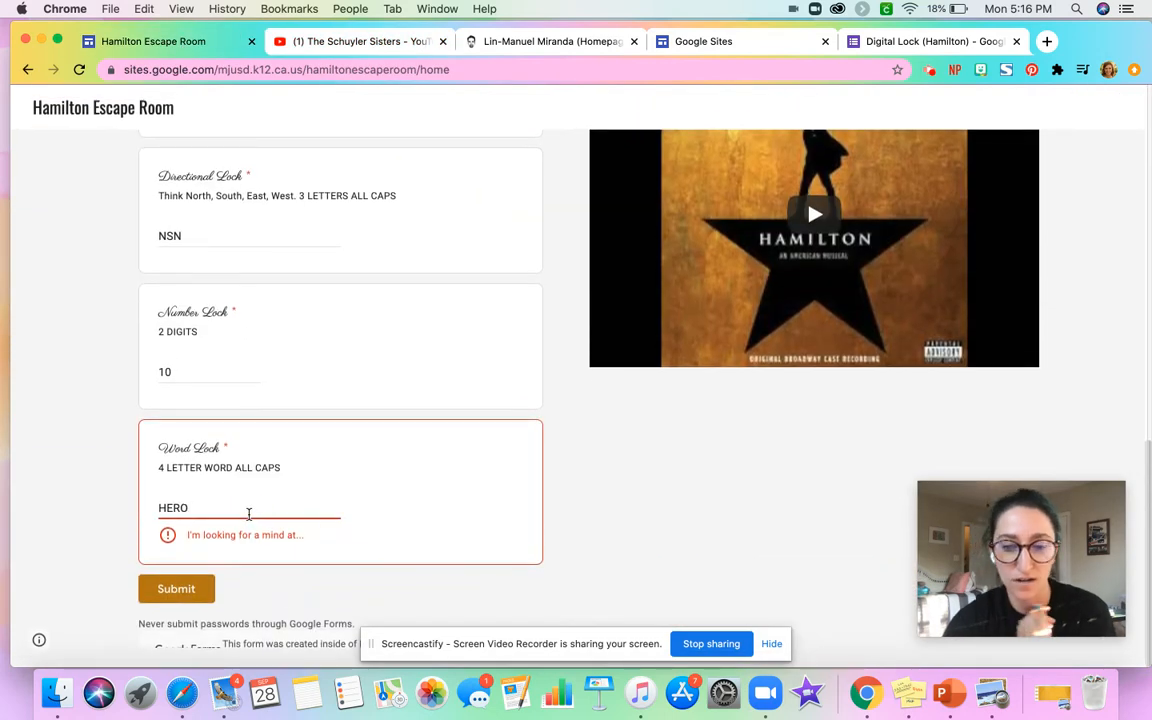
{"action": "key", "text": "BackSpace"}
{"action": "key", "text": "BackSpace"}
{"action": "type", "text": "WORK"}
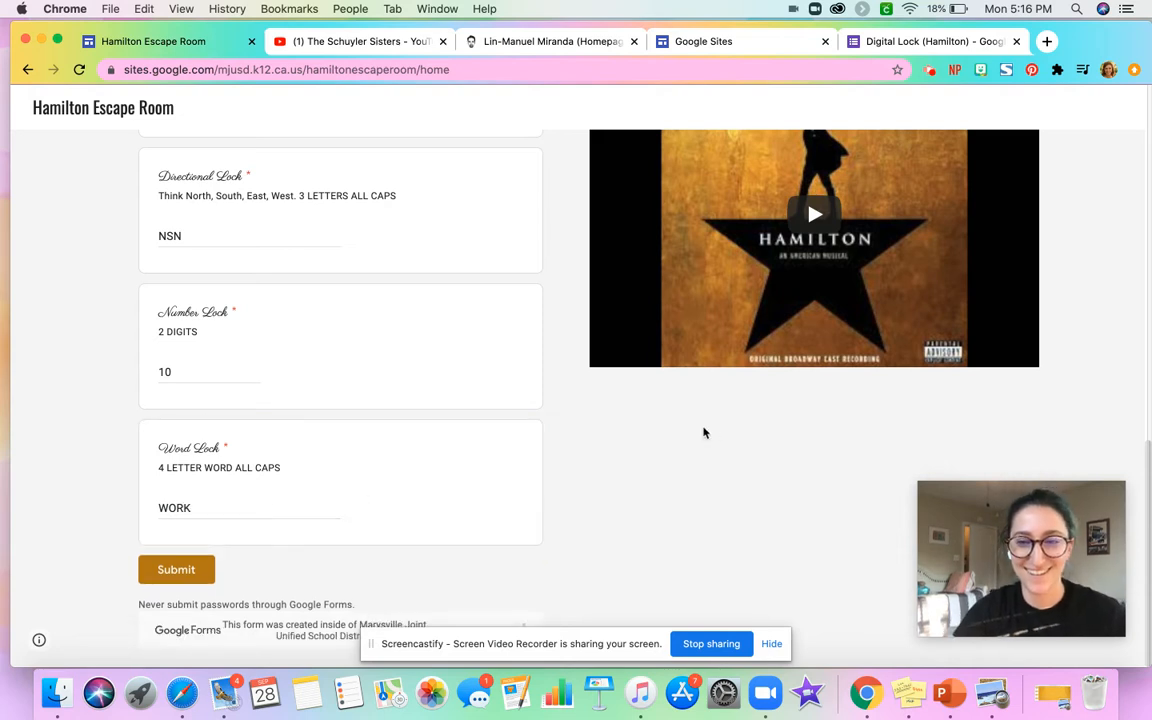
Submit the completed Digital Lock form and review its confirmation message and the escape room page
{"action": "scroll", "coordinate": [702, 430], "scroll_direction": "up", "scroll_amount": 8}
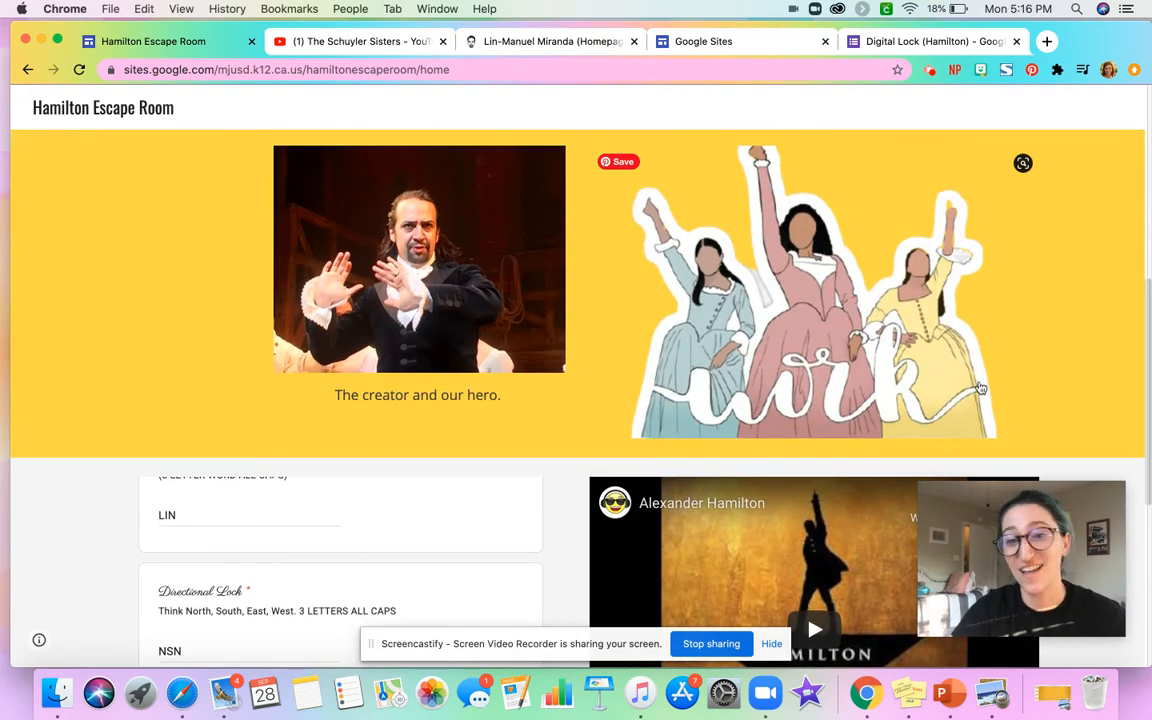
{"action": "scroll", "coordinate": [1044, 366], "scroll_direction": "down", "scroll_amount": 5}
{"action": "scroll", "coordinate": [1044, 366], "scroll_direction": "down", "scroll_amount": 4}
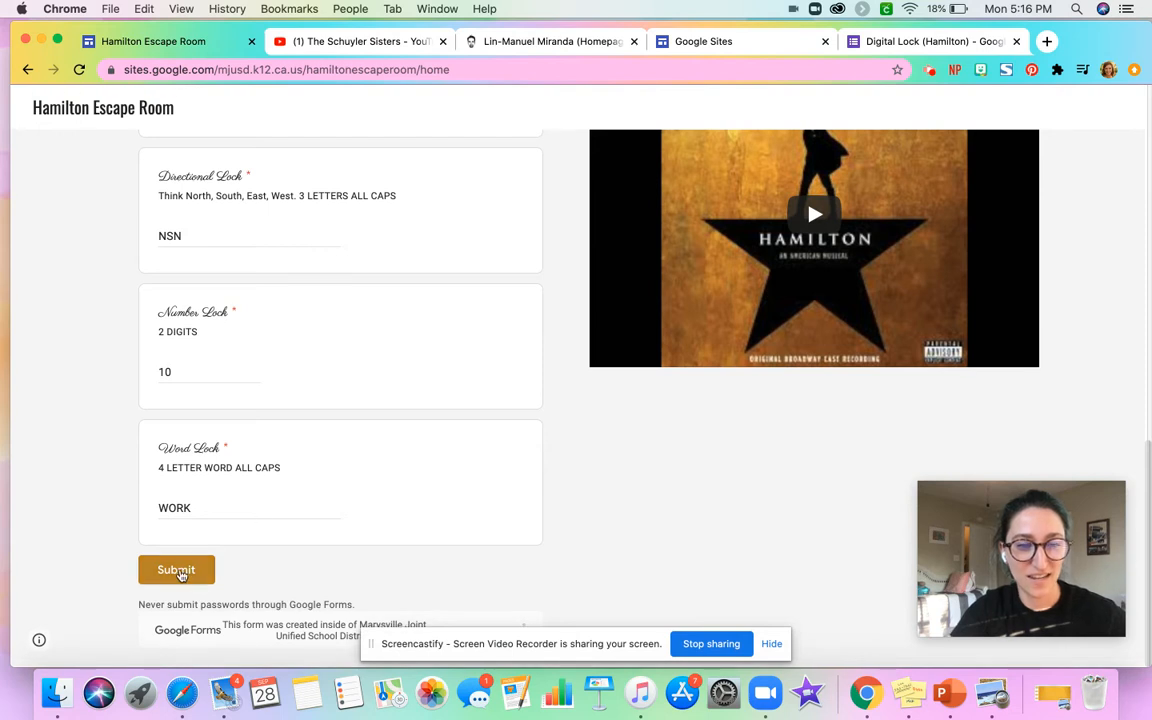
{"action": "left_click", "coordinate": [178, 569]}
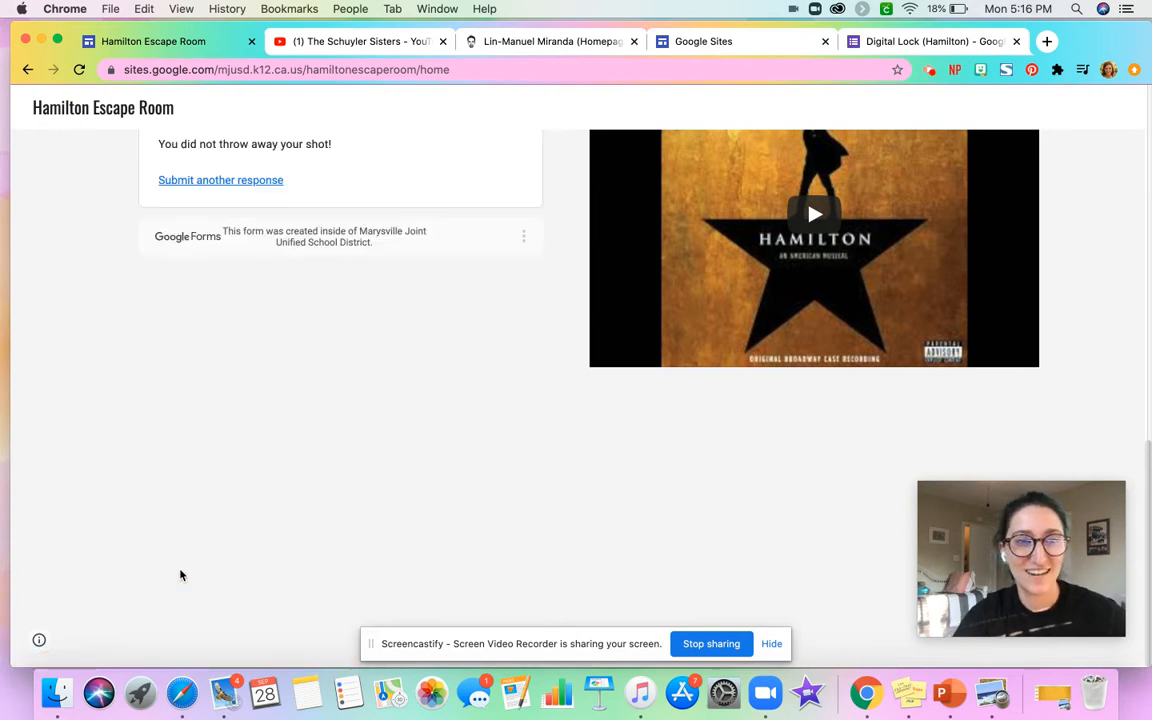
{"action": "scroll", "coordinate": [180, 575], "scroll_direction": "up", "scroll_amount": 4}
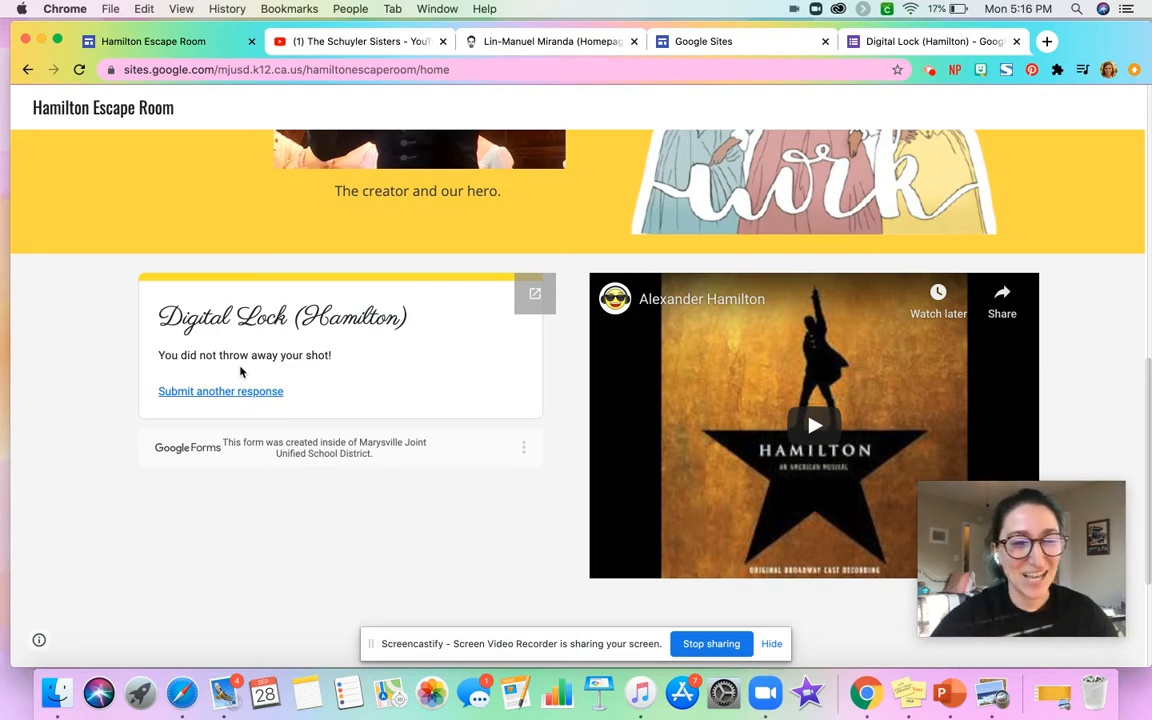
{"action": "scroll", "coordinate": [240, 372], "scroll_direction": "up", "scroll_amount": 10}
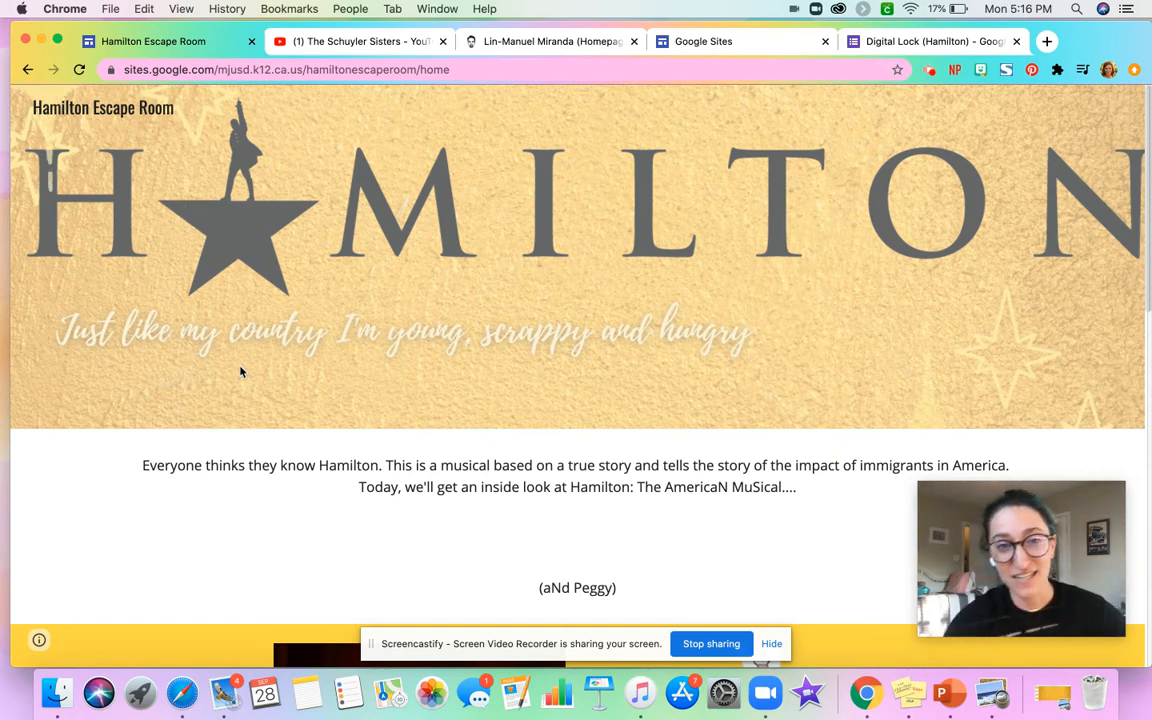
Revisit the Lin-Manuel Miranda homepage and switch to the Google Sites start page
{"action": "left_click", "coordinate": [597, 41]}
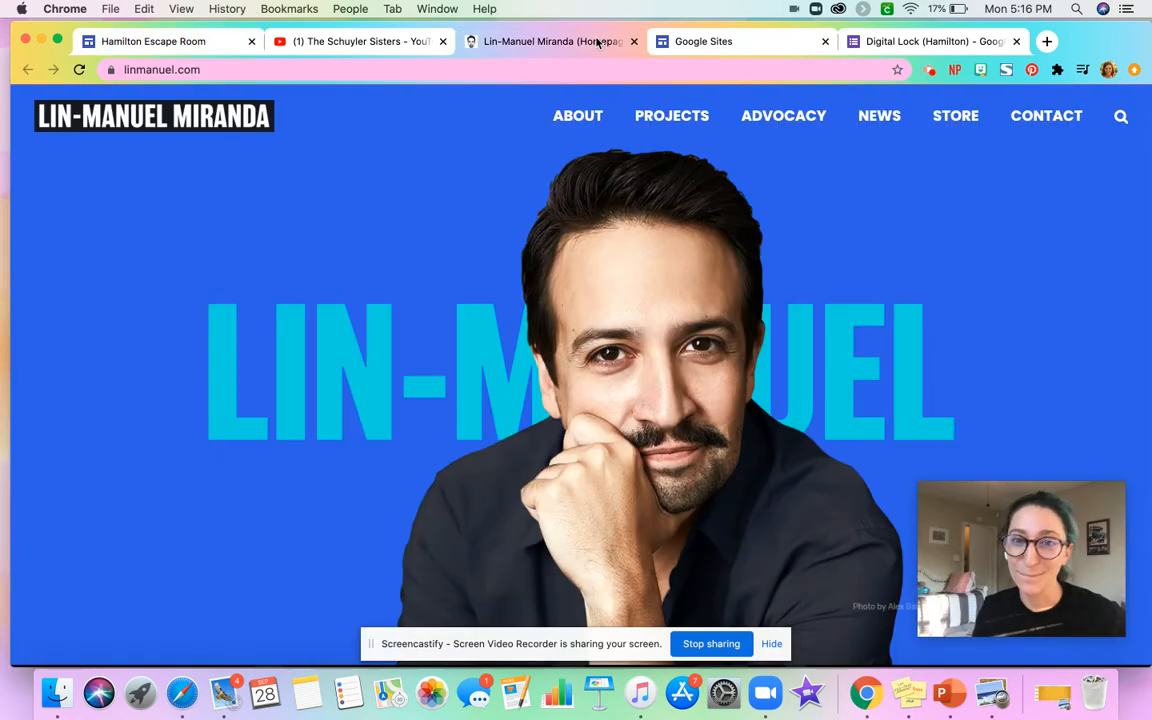
{"action": "mouse_move", "coordinate": [936, 542]}
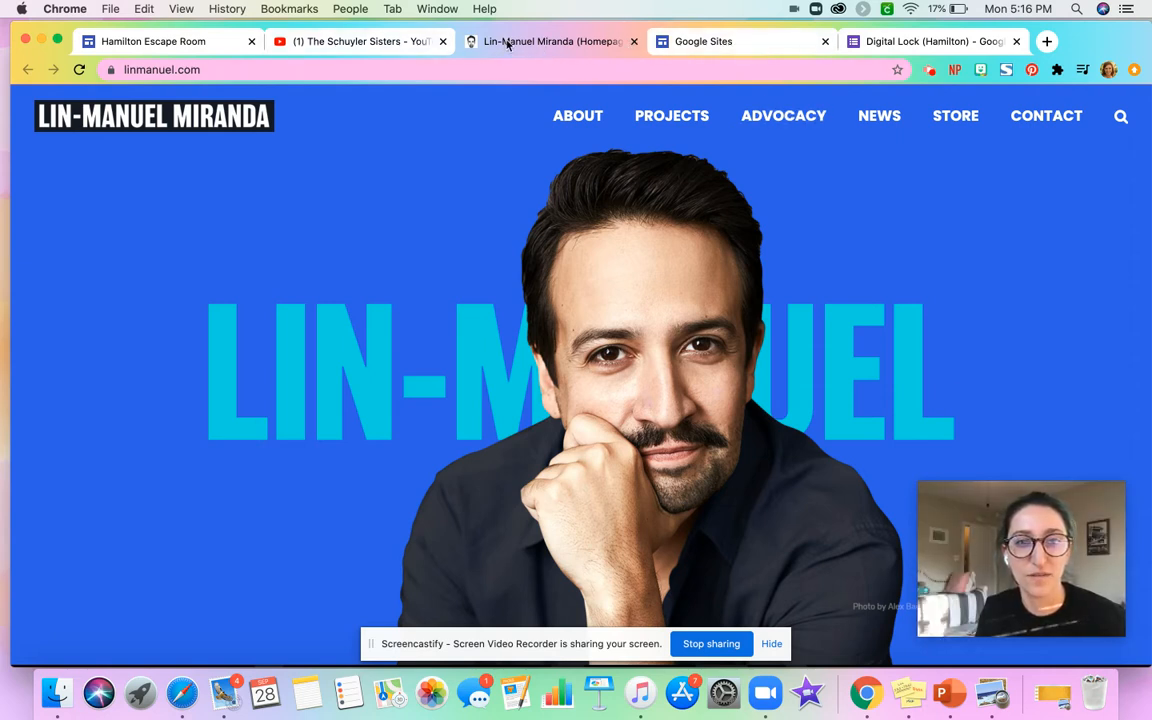
{"action": "left_click", "coordinate": [690, 41]}
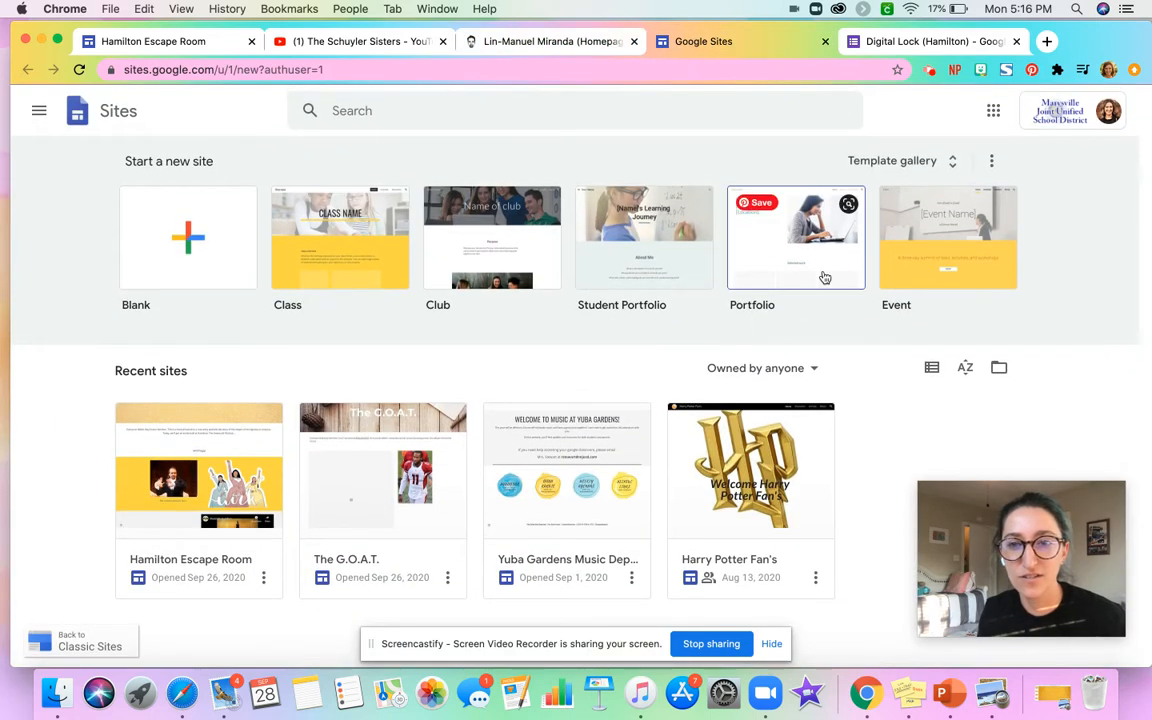
Locate Sites in the Google apps list, then close the list
{"action": "left_click", "coordinate": [994, 113]}
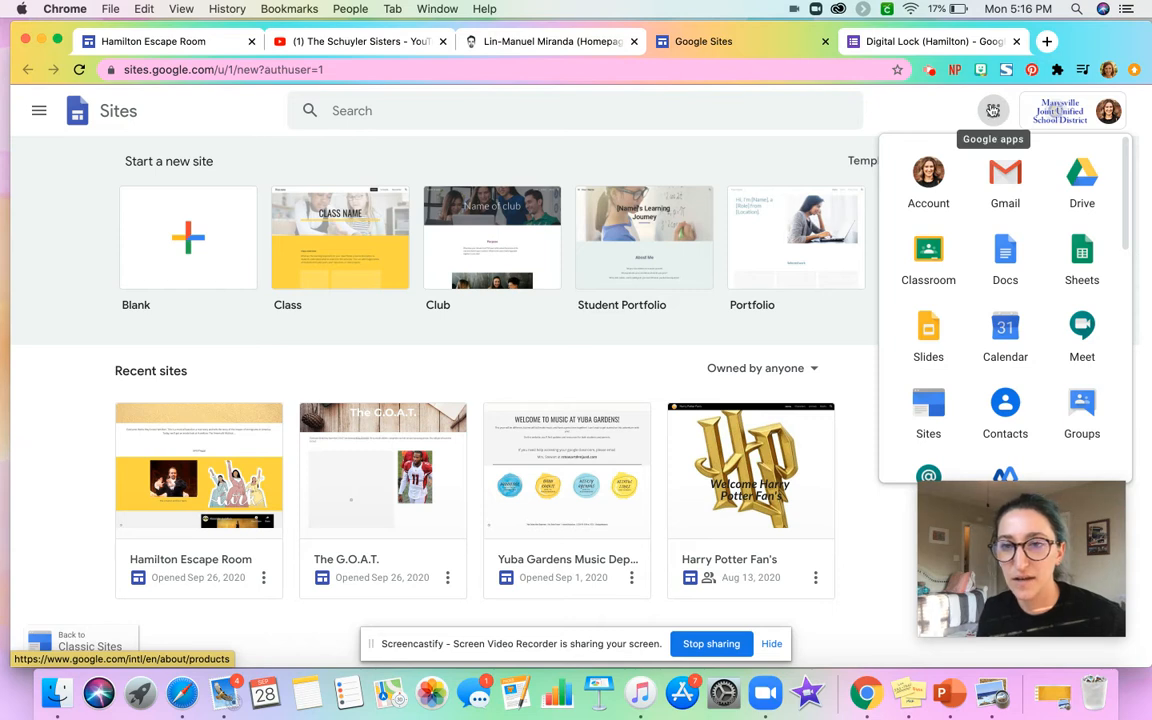
{"action": "mouse_move", "coordinate": [1090, 508]}
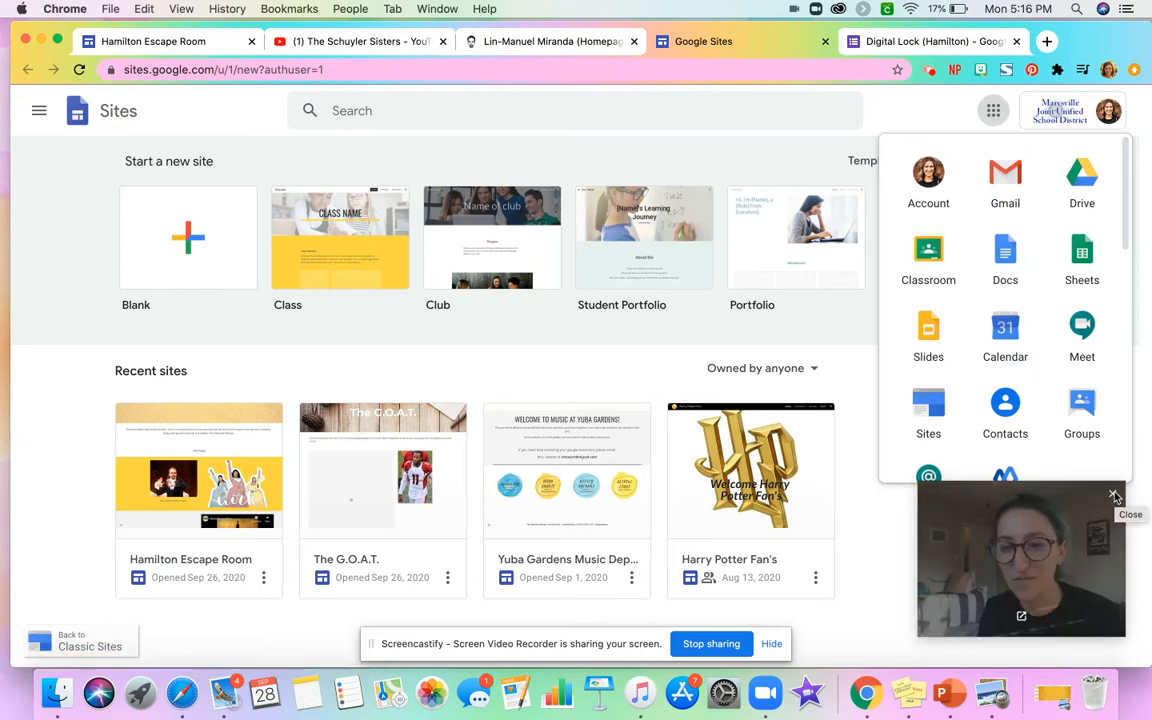
{"action": "left_click", "coordinate": [1114, 497]}
{"action": "left_click", "coordinate": [993, 110]}
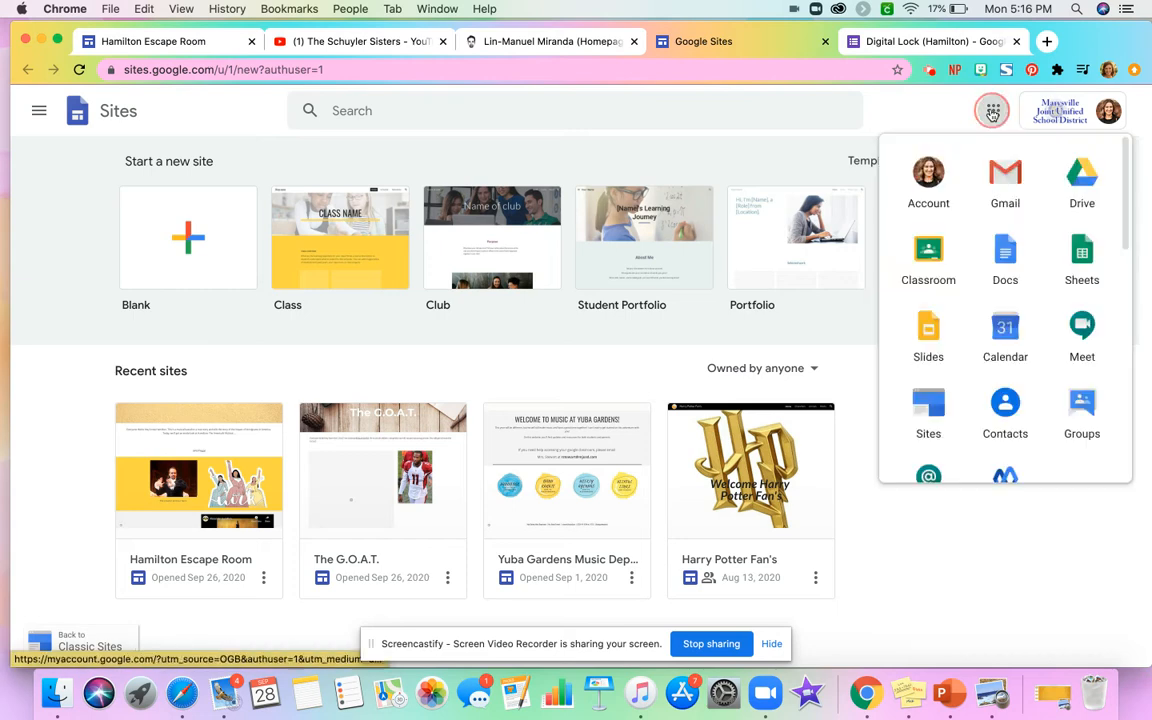
{"action": "scroll", "coordinate": [1040, 330], "scroll_direction": "down", "scroll_amount": 3}
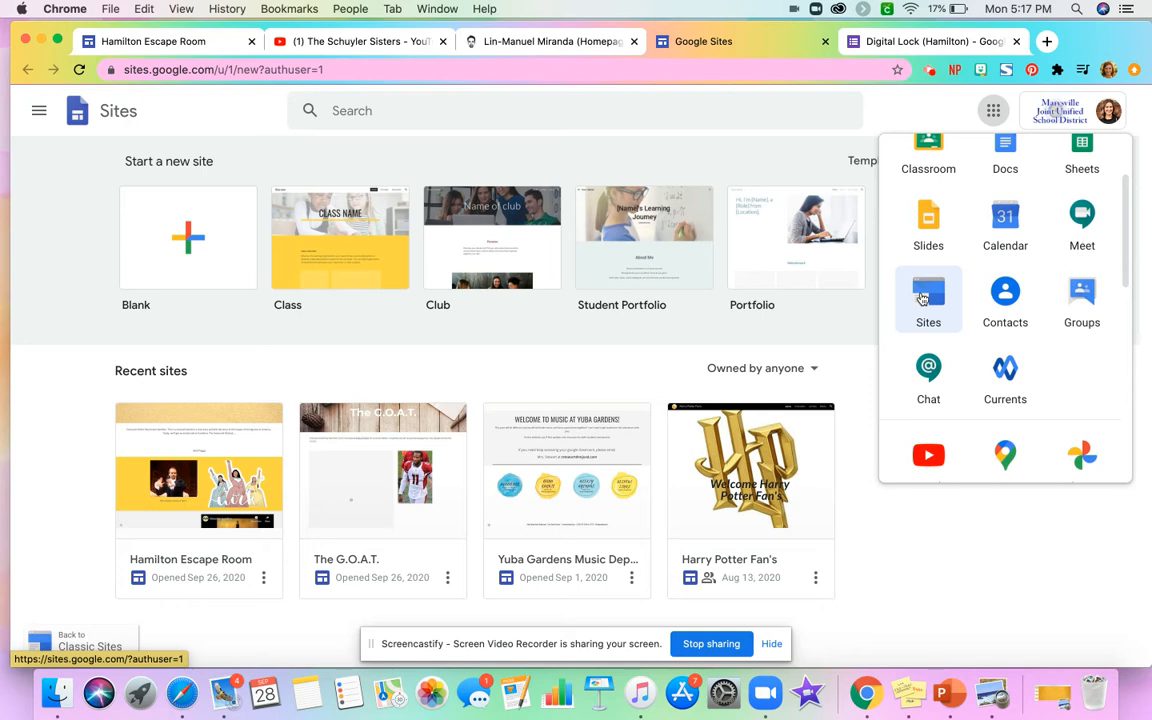
{"action": "left_click", "coordinate": [1036, 576]}
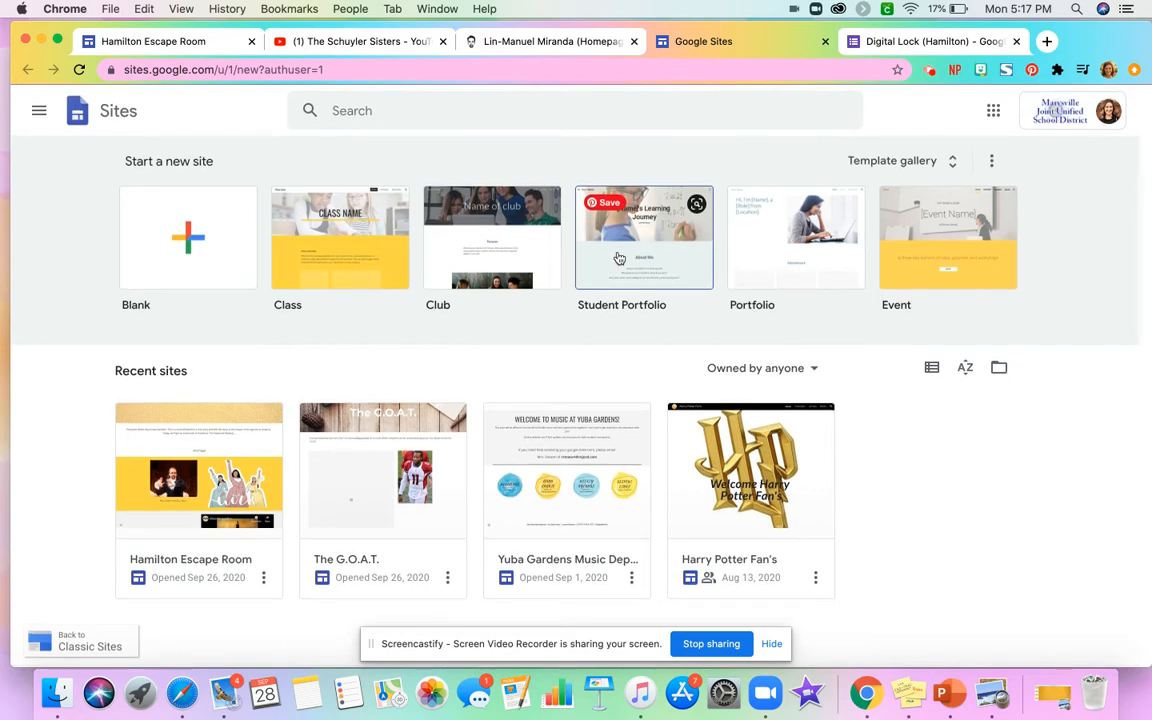
Create a blank site and apply the Impression theme with the yellow colour and the Capital font style
{"action": "left_click", "coordinate": [164, 240]}
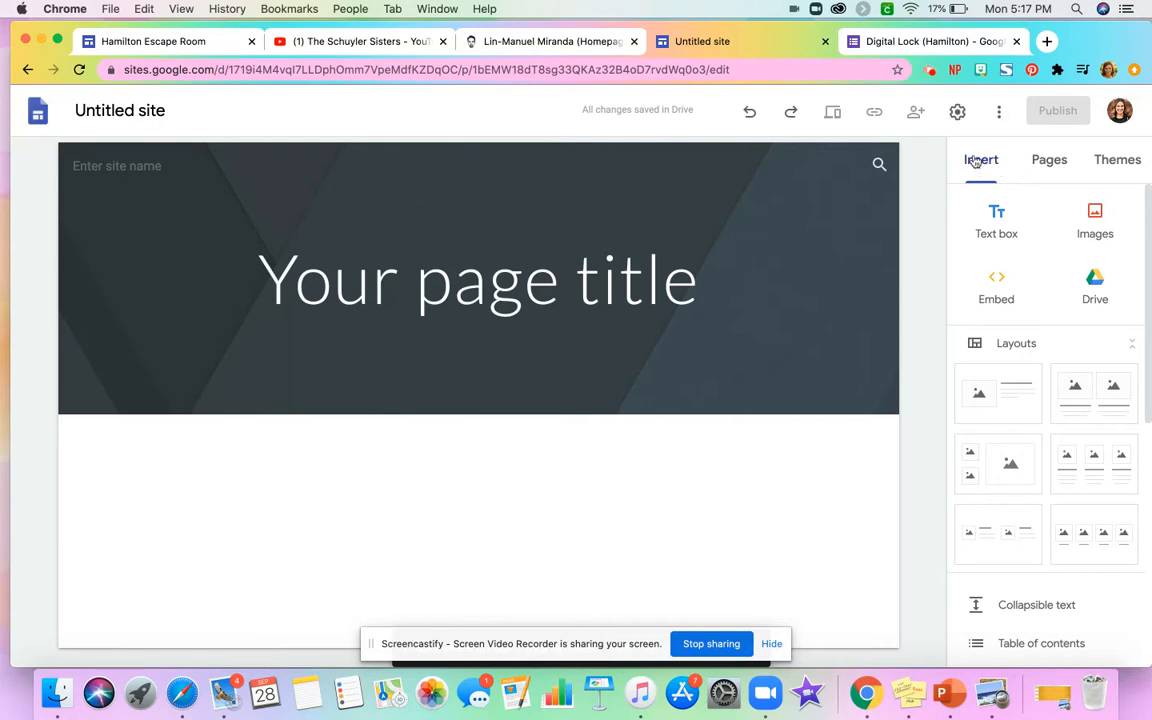
{"action": "left_click", "coordinate": [1118, 160]}
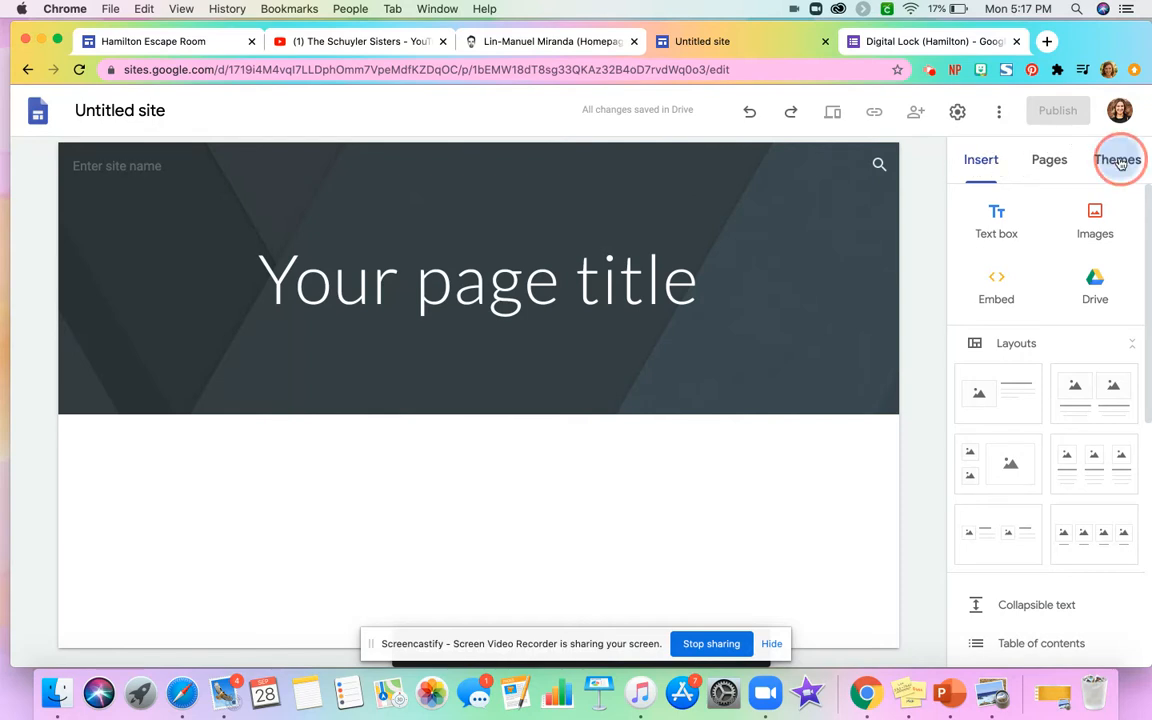
{"action": "scroll", "coordinate": [1103, 383], "scroll_direction": "down", "scroll_amount": 1}
{"action": "scroll", "coordinate": [1103, 383], "scroll_direction": "down", "scroll_amount": 2}
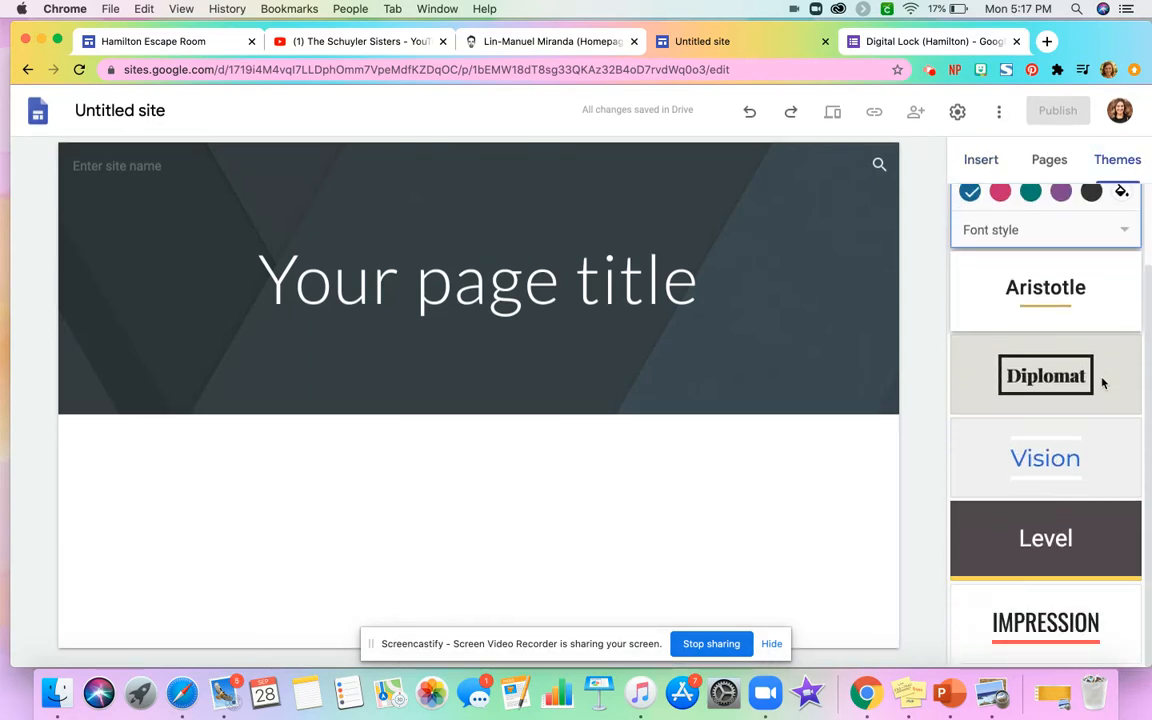
{"action": "left_click", "coordinate": [1098, 625]}
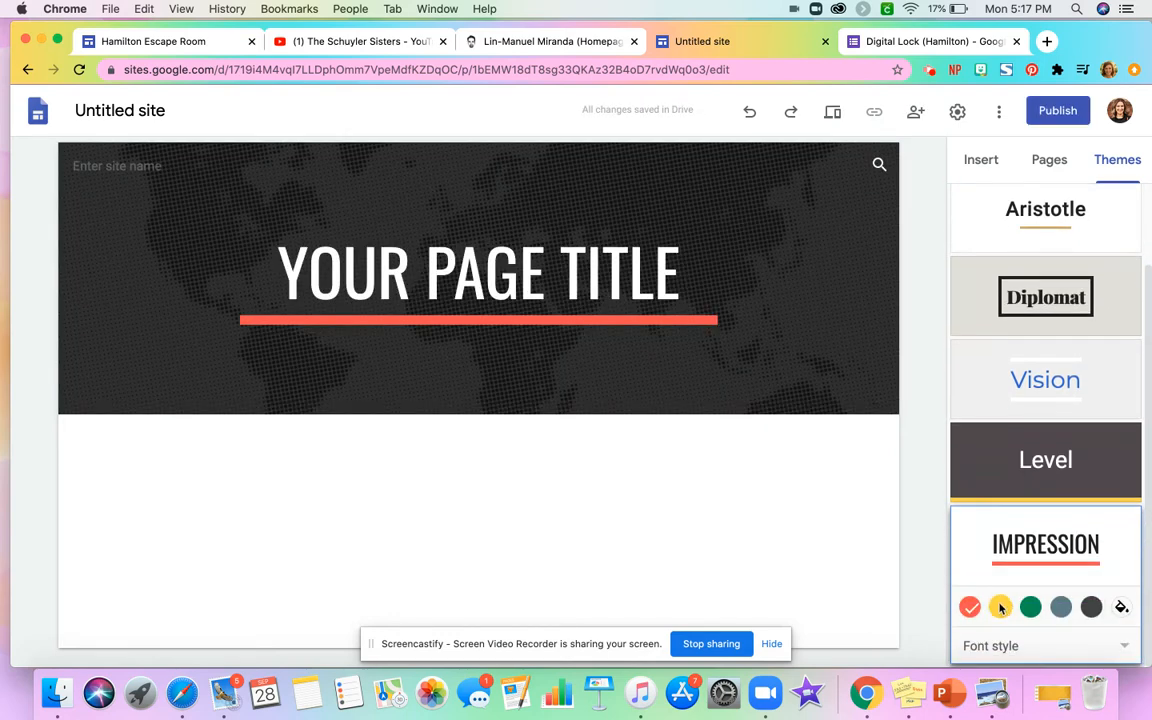
{"action": "left_click", "coordinate": [1000, 607]}
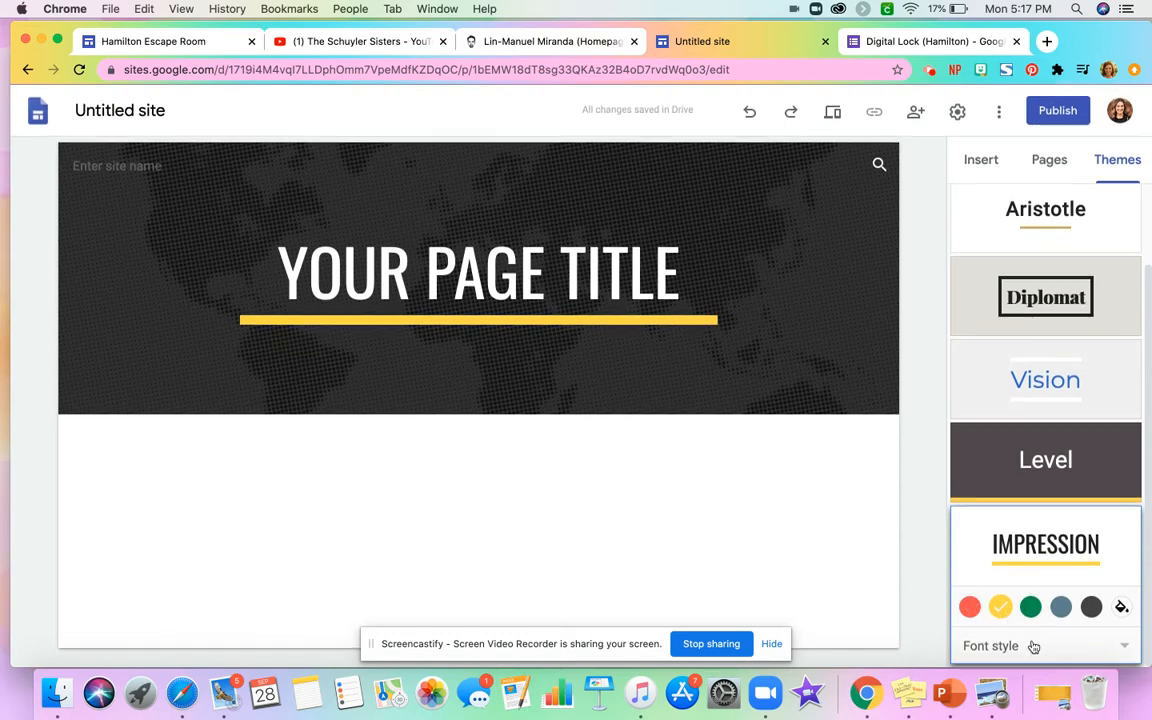
{"action": "left_click", "coordinate": [1033, 650]}
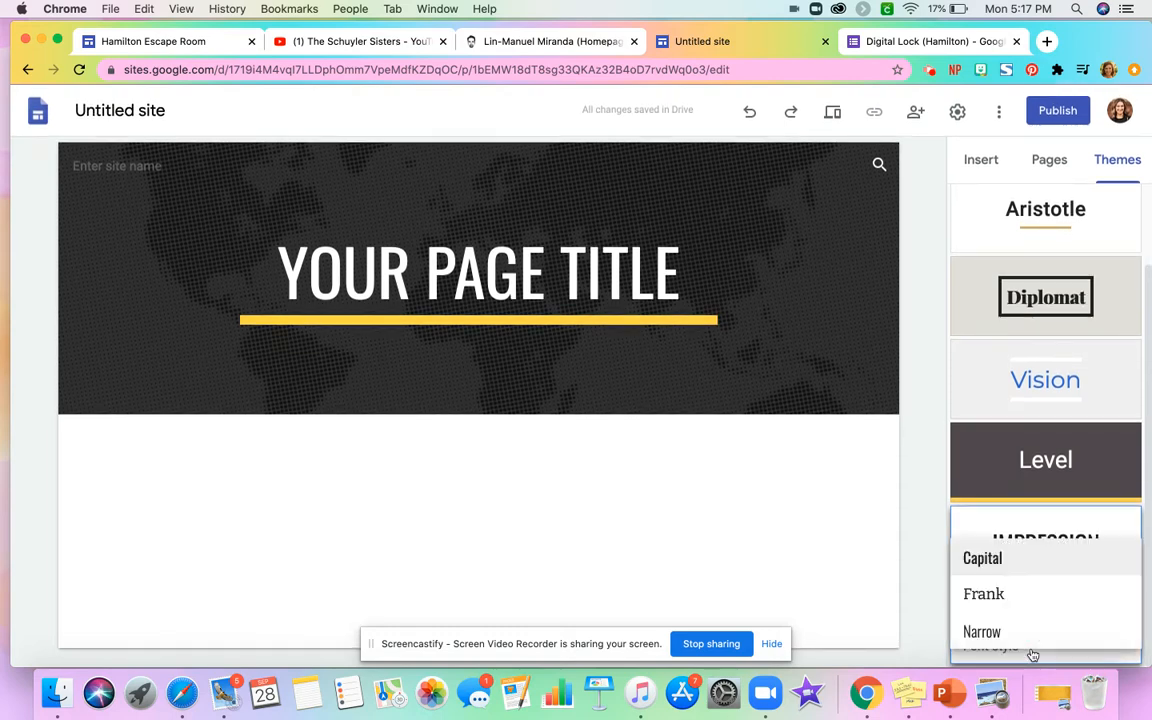
{"action": "left_click", "coordinate": [1020, 566]}
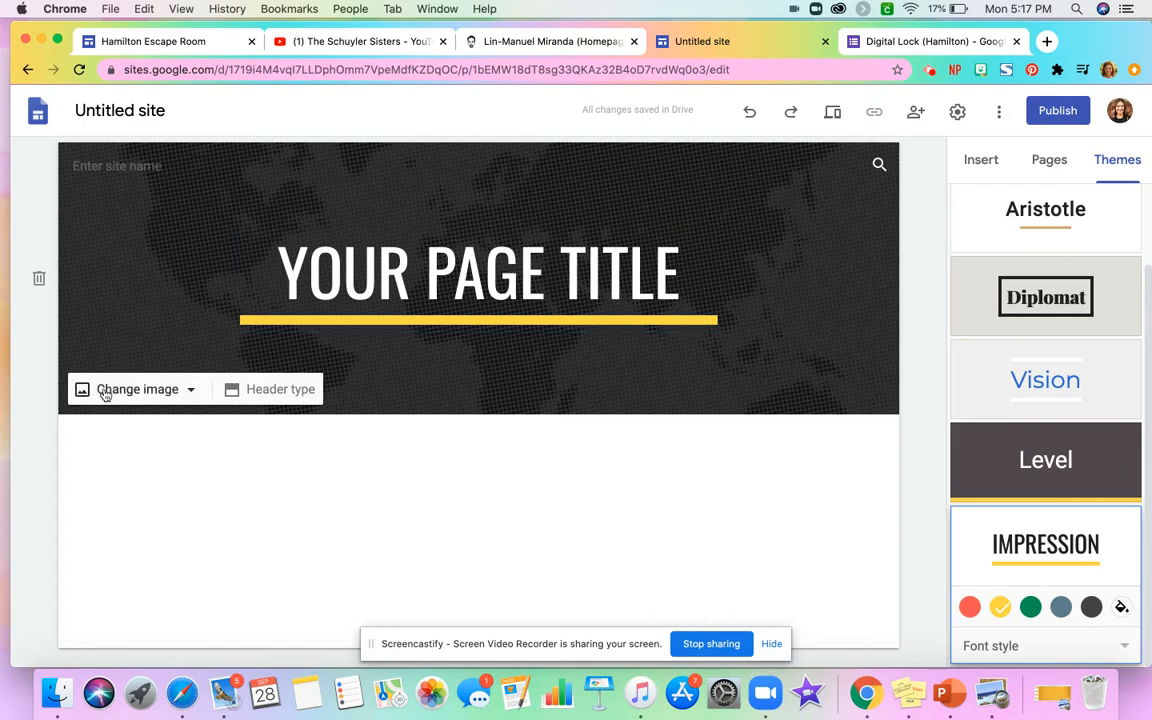
Upload HAMILTON COVER.gif from the recent files as the site's header image
{"action": "left_click", "coordinate": [128, 395]}
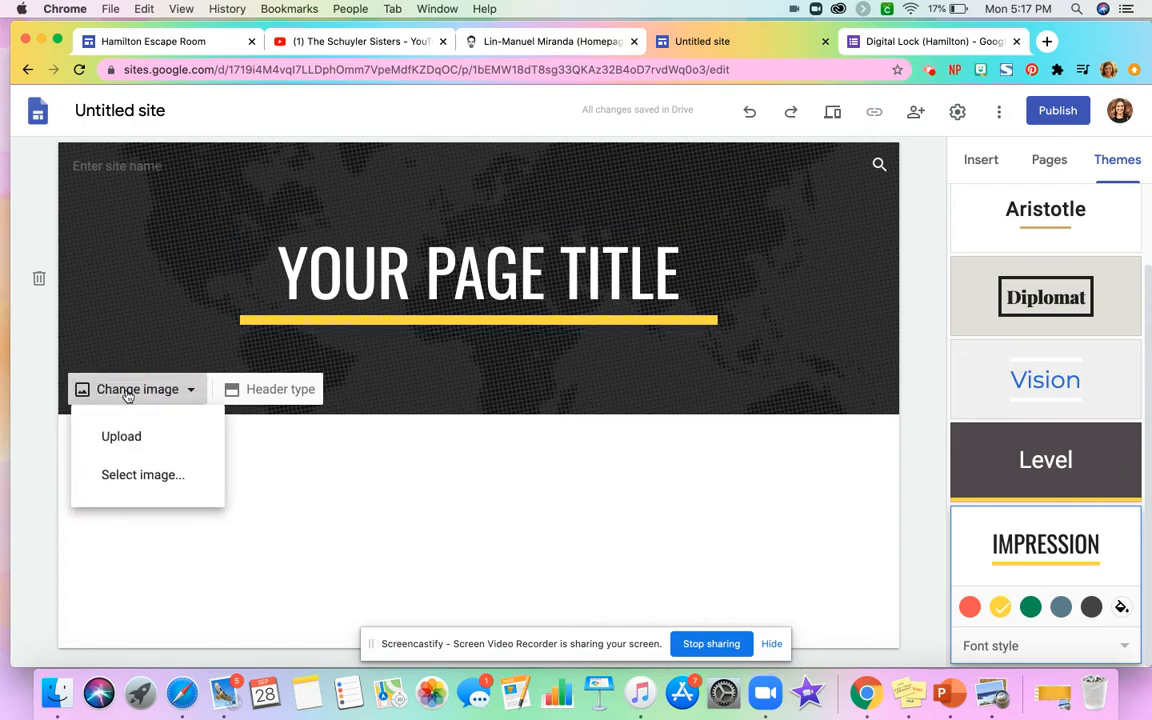
{"action": "left_click", "coordinate": [138, 443]}
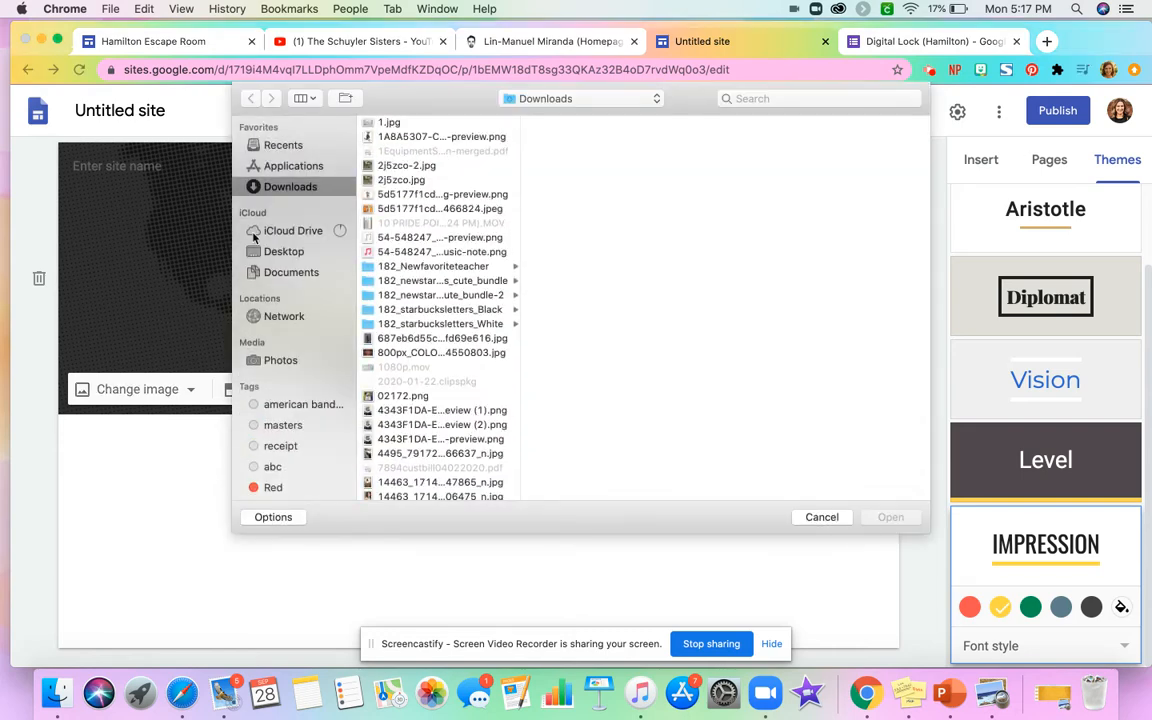
{"action": "left_click", "coordinate": [281, 146]}
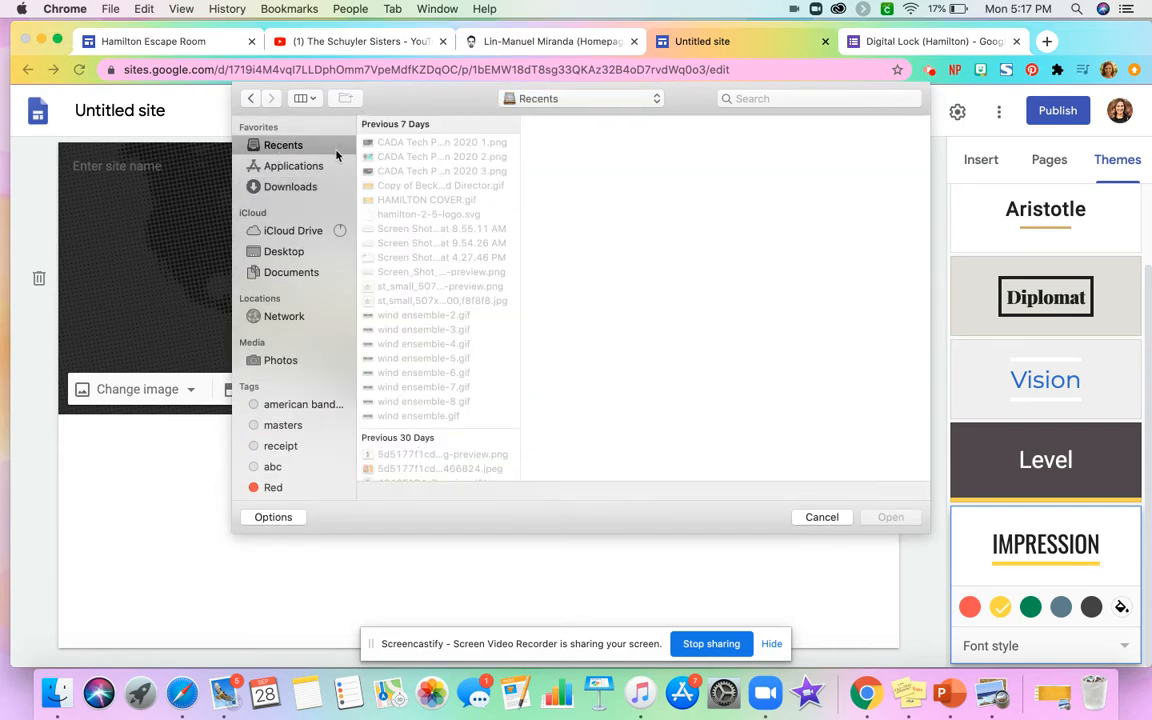
{"action": "left_click", "coordinate": [400, 200]}
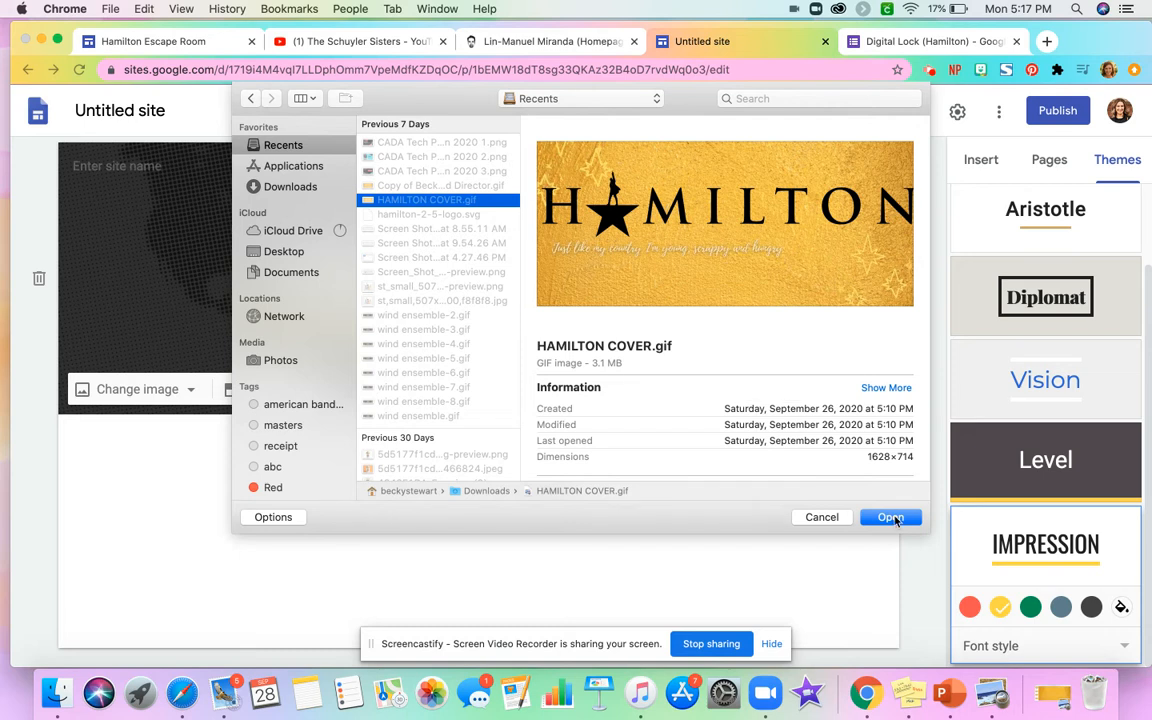
{"action": "left_click", "coordinate": [890, 517]}
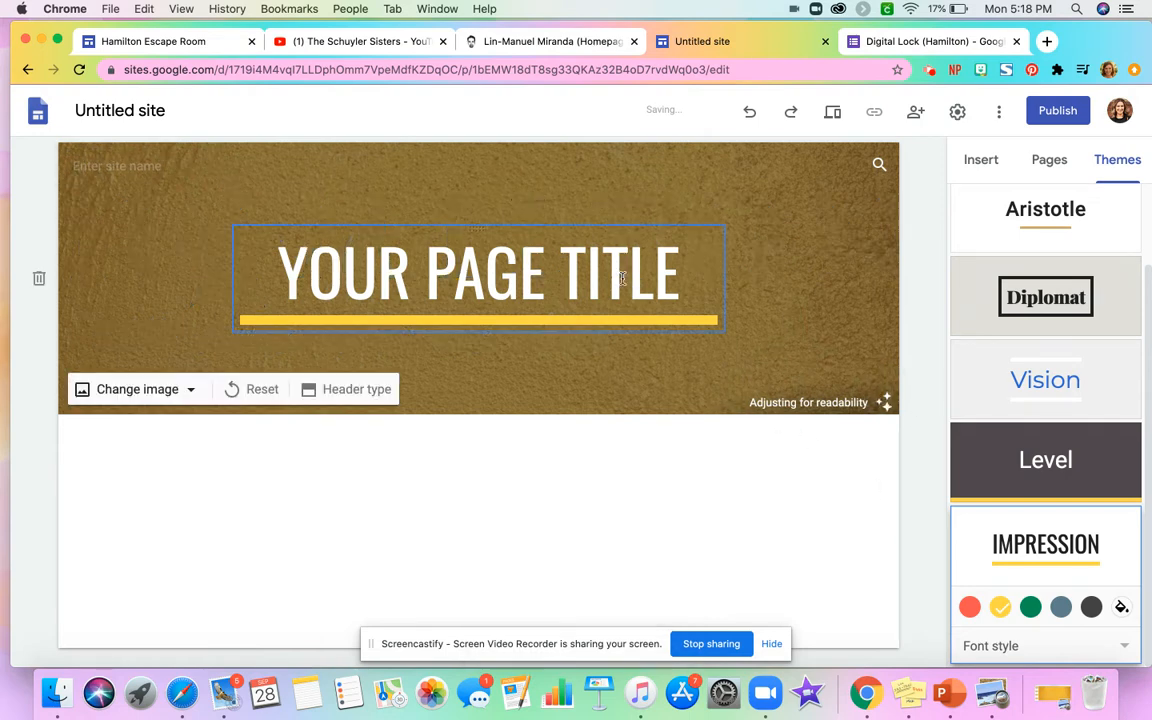
Remove the page title text box from the header so only the cover image remains
{"action": "left_click", "coordinate": [511, 235]}
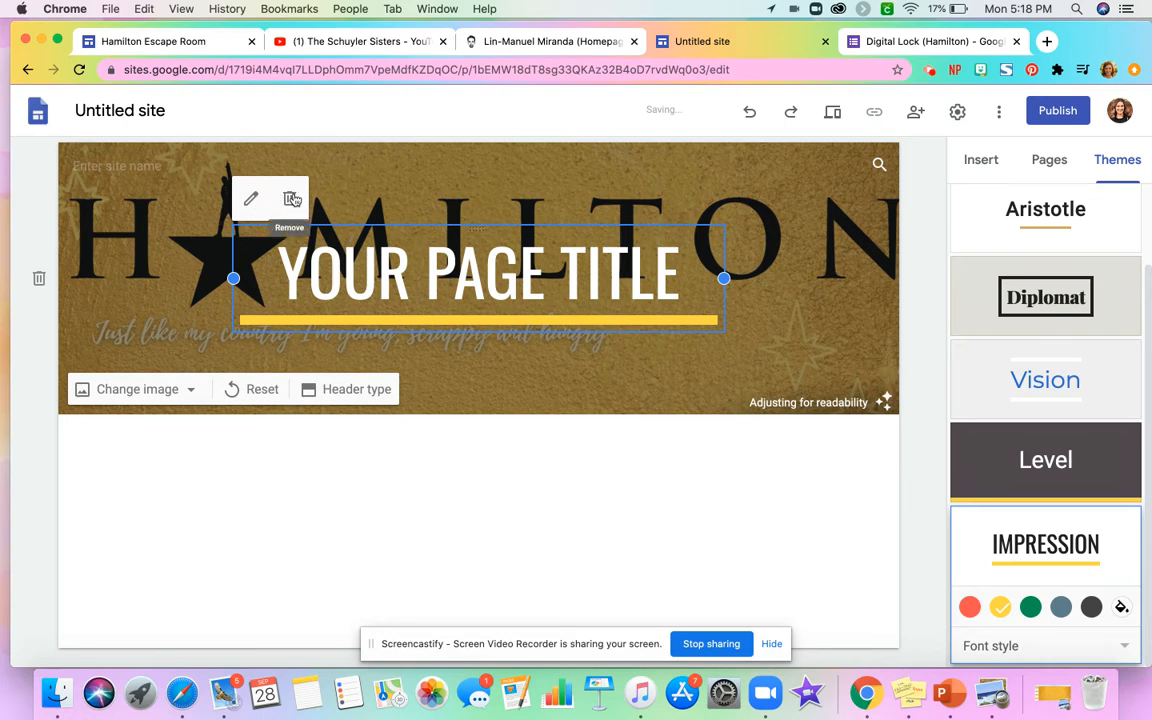
{"action": "left_click", "coordinate": [289, 197]}
{"action": "left_click", "coordinate": [912, 323]}
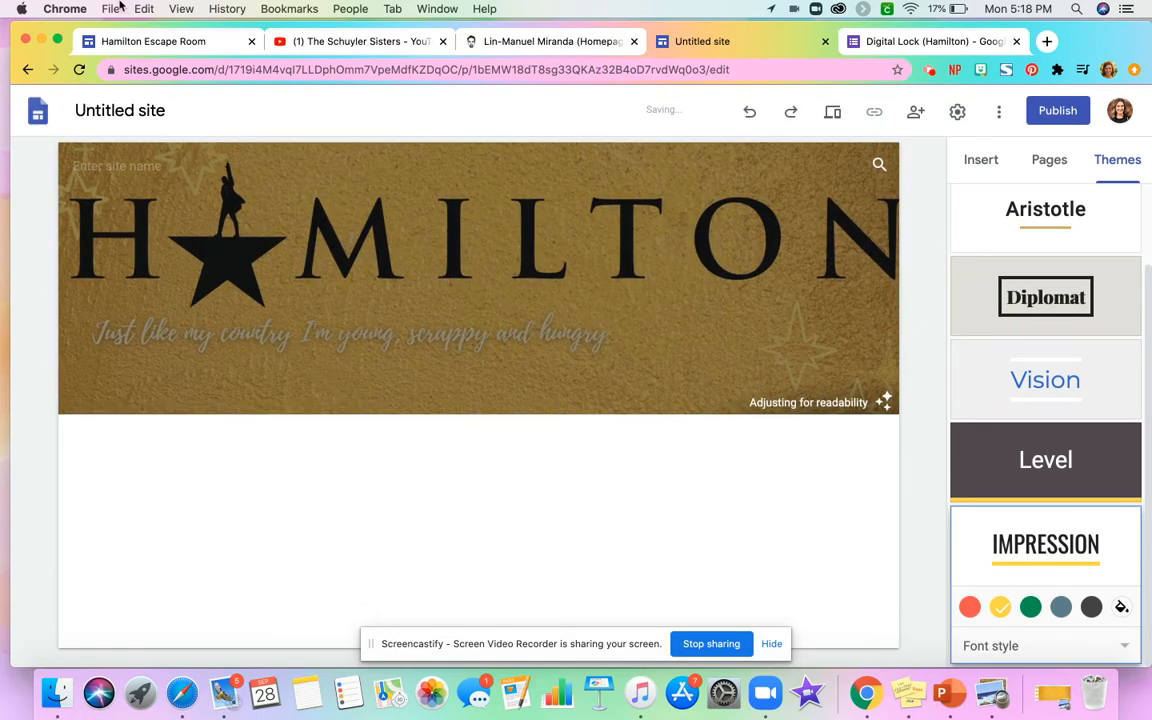
Copy the introductory text from "Everyone thinks they know Hamilton" through "(aNd Peggy)" on the published Hamilton Escape Room page
{"action": "left_click", "coordinate": [127, 41]}
{"action": "scroll", "coordinate": [306, 447], "scroll_direction": "down", "scroll_amount": 2}
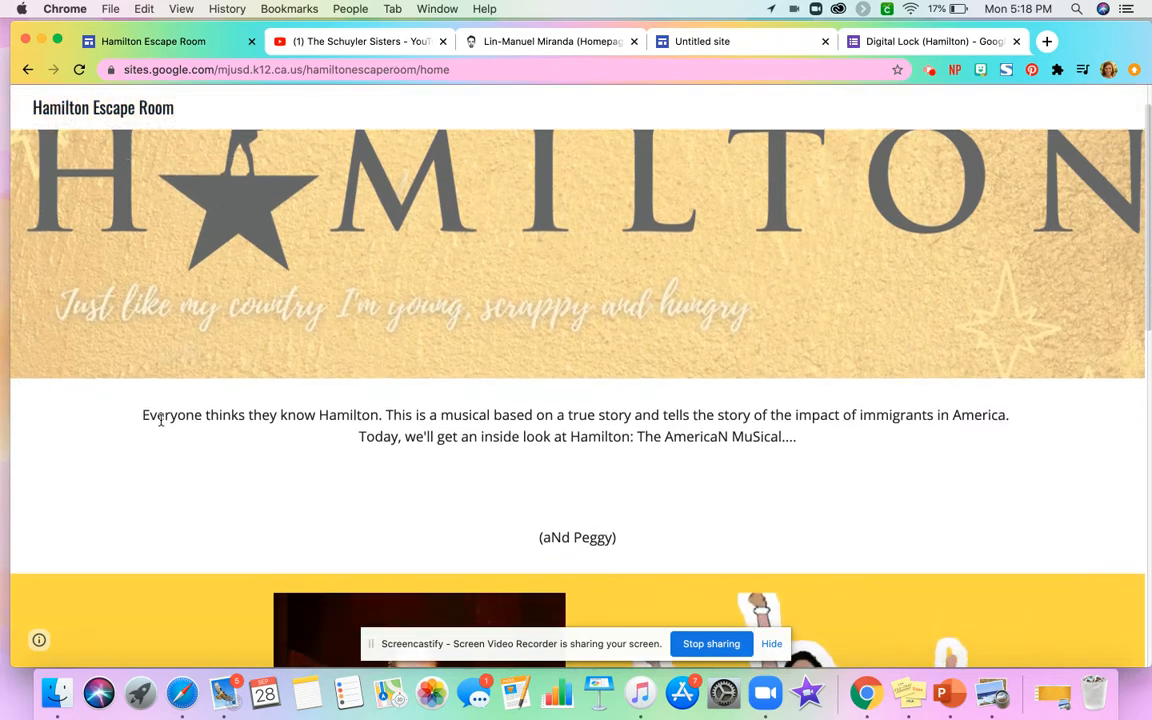
{"action": "left_click_drag", "start_coordinate": [139, 412], "coordinate": [686, 542]}
{"action": "key", "text": "super+c"}
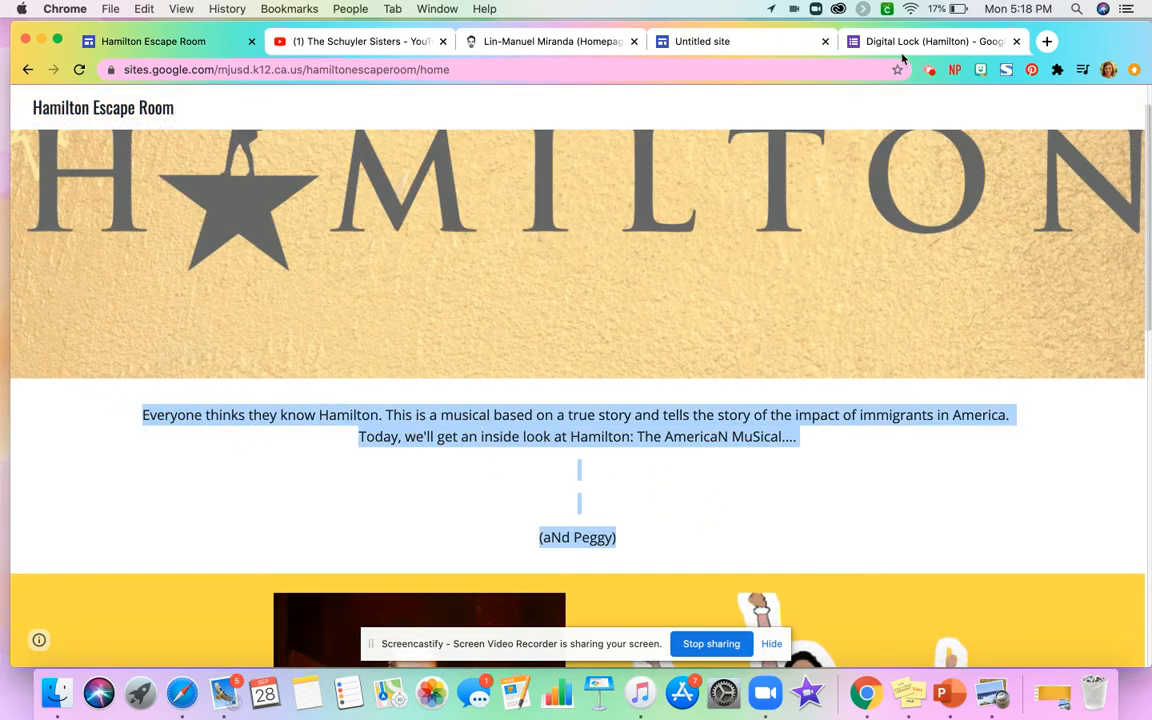
Paste the copied introduction into a new text box below the untitled site's header and delete the extra empty text section
{"action": "left_click", "coordinate": [761, 44]}
{"action": "left_click", "coordinate": [325, 472]}
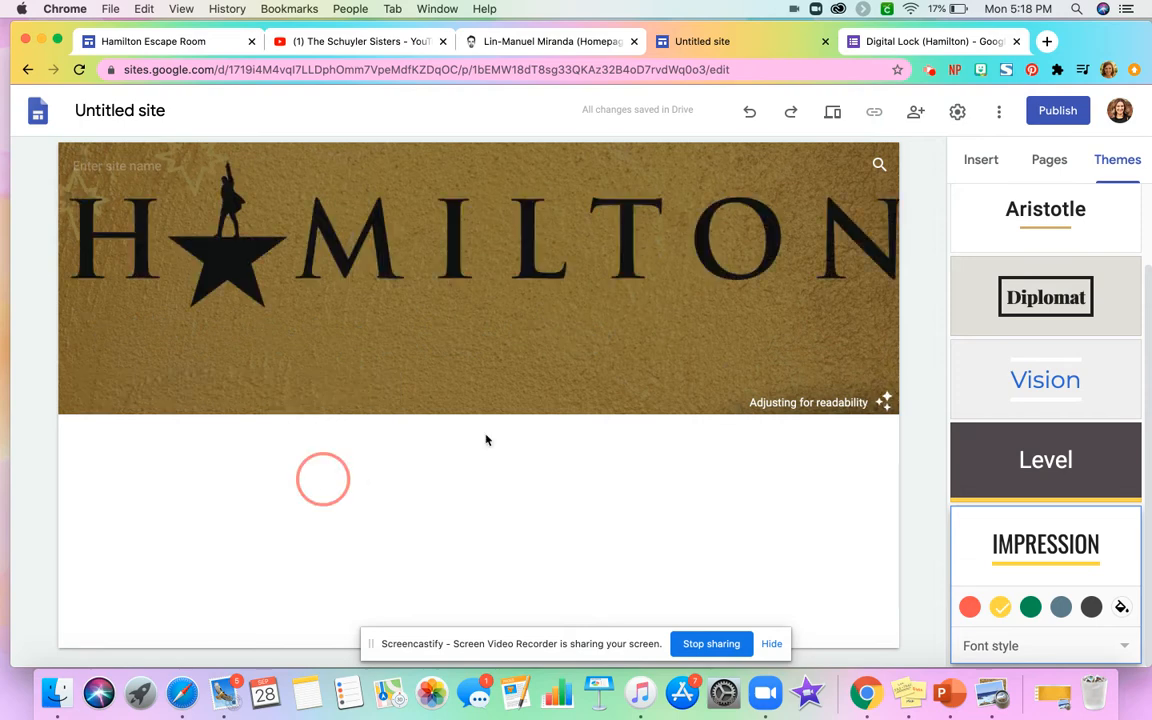
{"action": "left_click", "coordinate": [981, 162]}
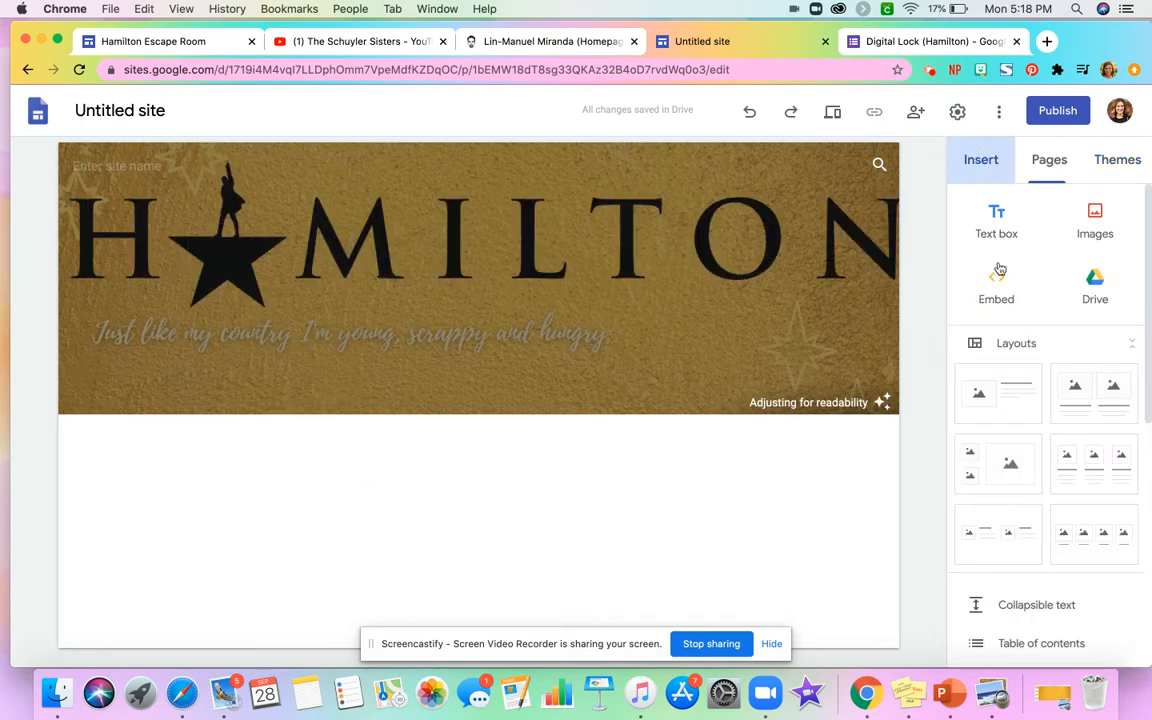
{"action": "left_click", "coordinate": [1004, 232]}
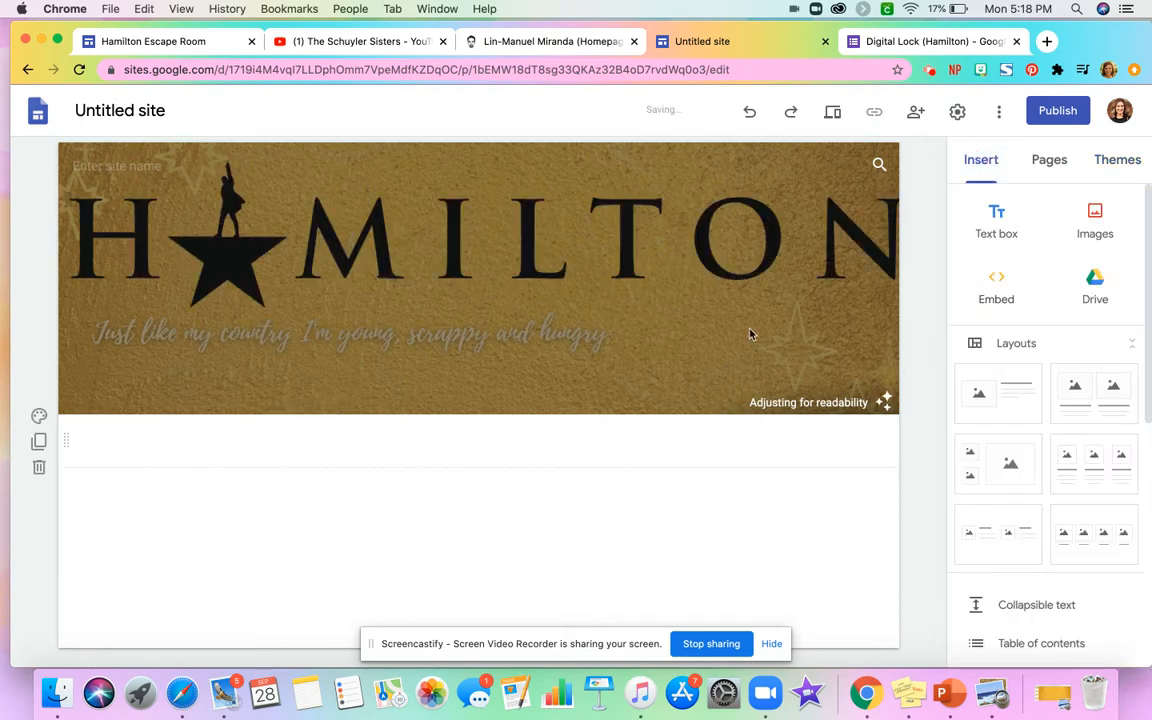
{"action": "left_click", "coordinate": [501, 456]}
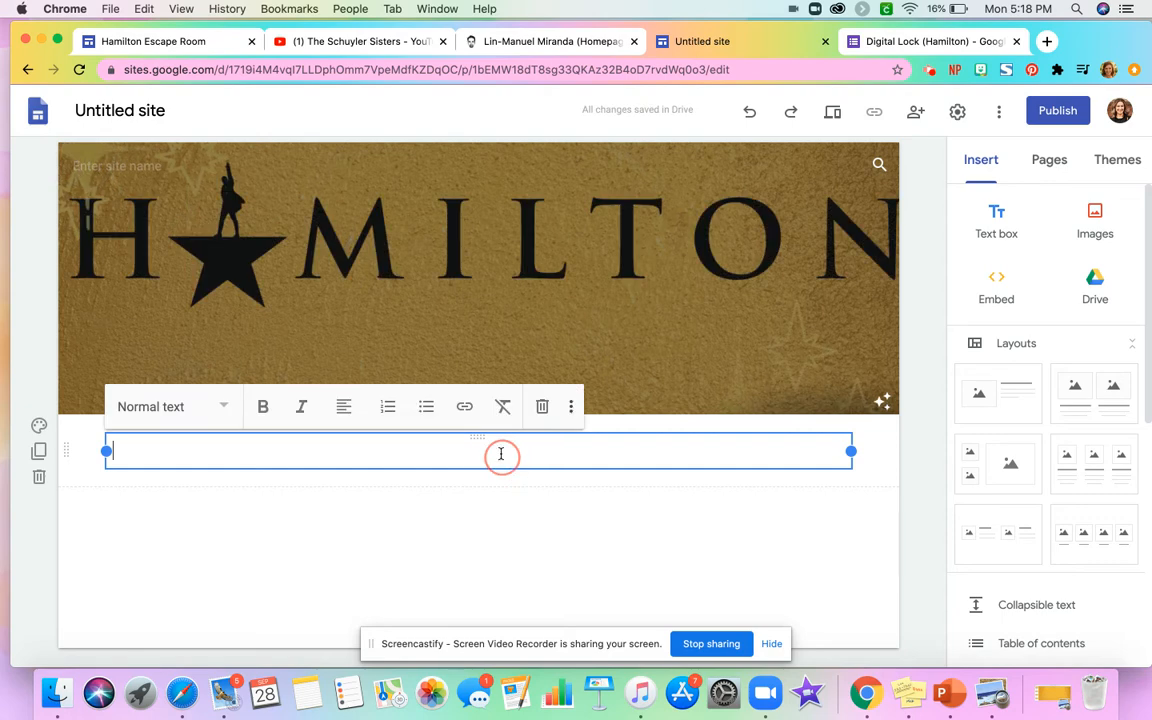
{"action": "key", "text": "super+v"}
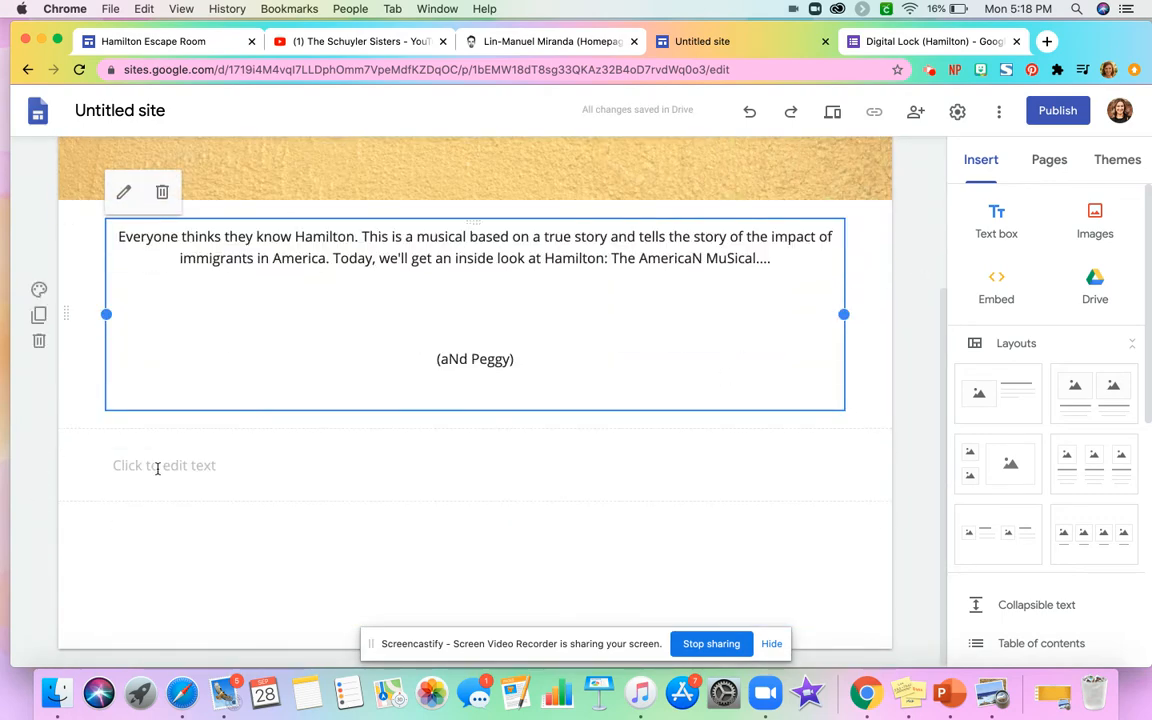
{"action": "left_click", "coordinate": [38, 493]}
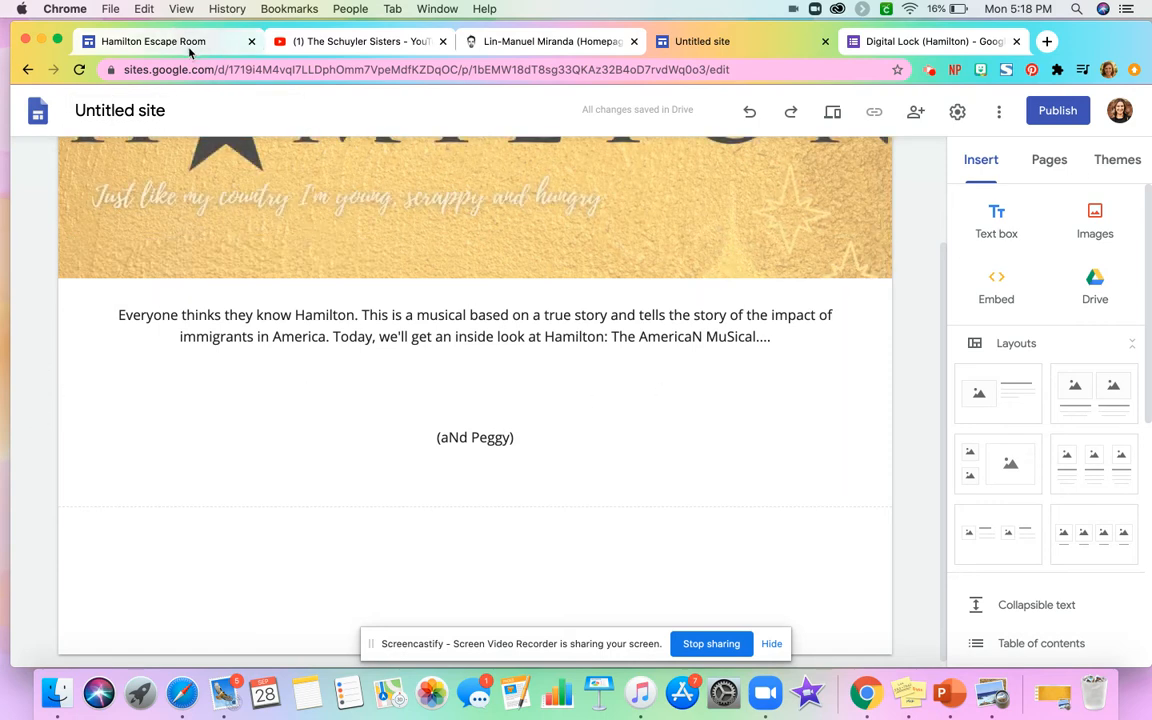
Check the images on the Hamilton Escape Room page, and search Google images for "LIN MANUEL MIRANDA" to add to the untitled site
{"action": "left_click", "coordinate": [193, 44]}
{"action": "scroll", "coordinate": [784, 532], "scroll_direction": "down", "scroll_amount": 5}
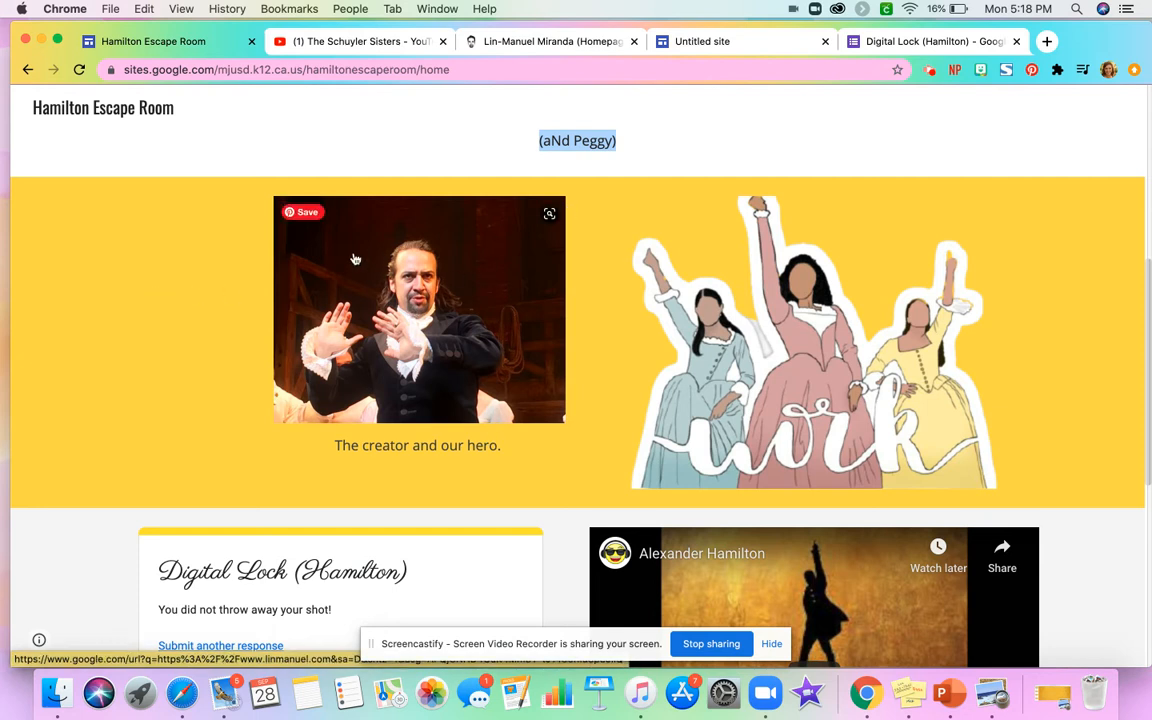
{"action": "left_click", "coordinate": [741, 40]}
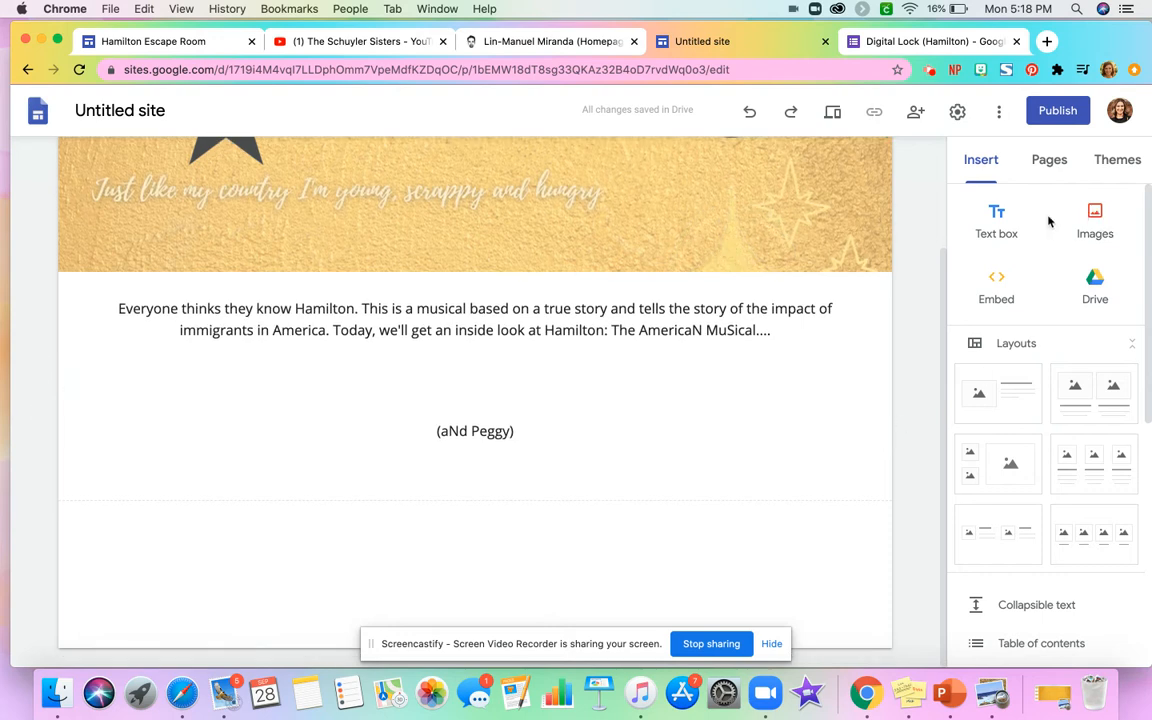
{"action": "left_click", "coordinate": [1097, 224]}
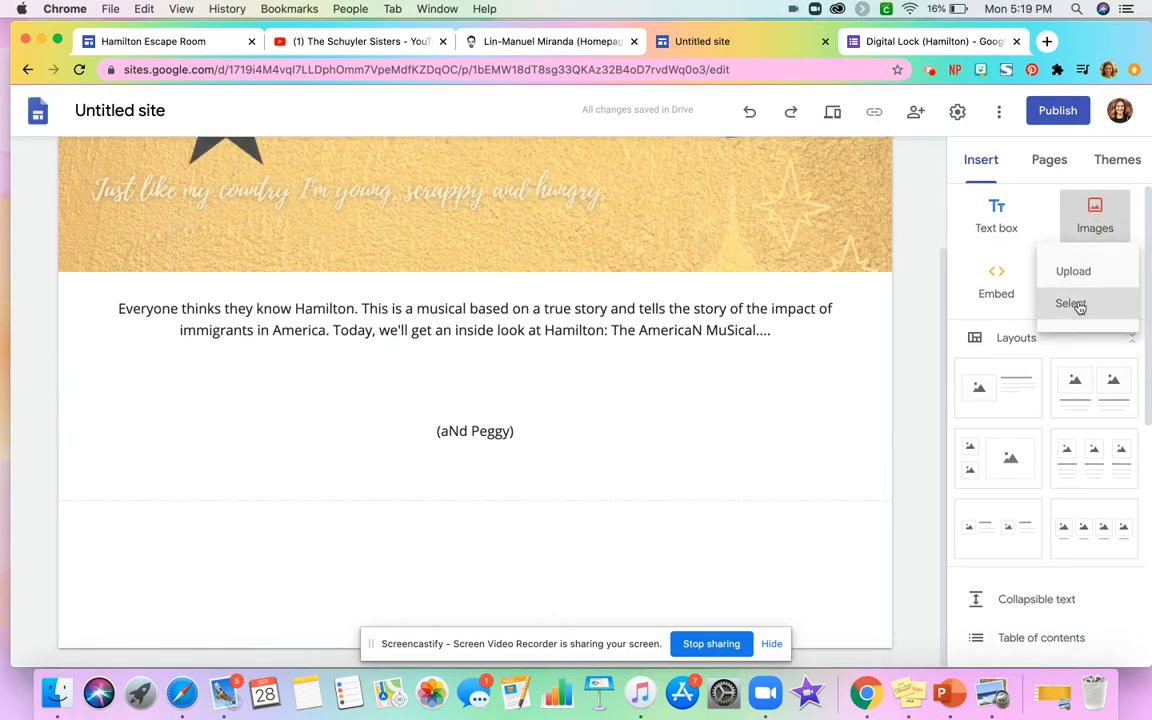
{"action": "left_click", "coordinate": [1078, 309]}
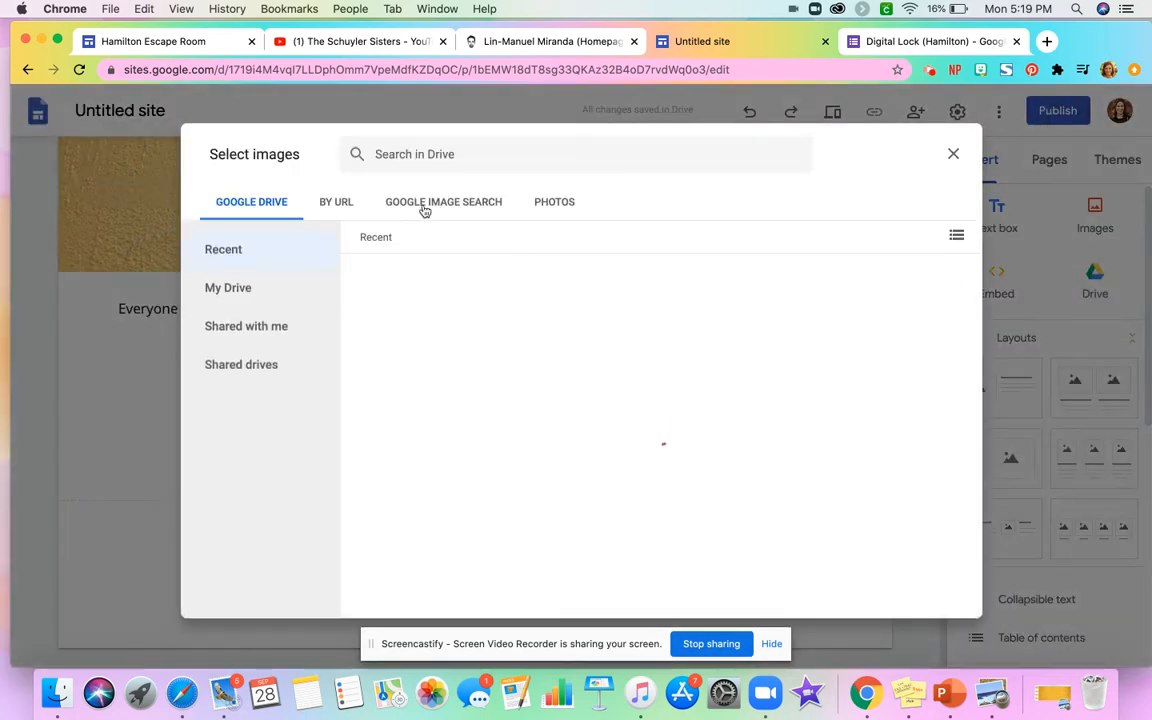
{"action": "left_click", "coordinate": [424, 206]}
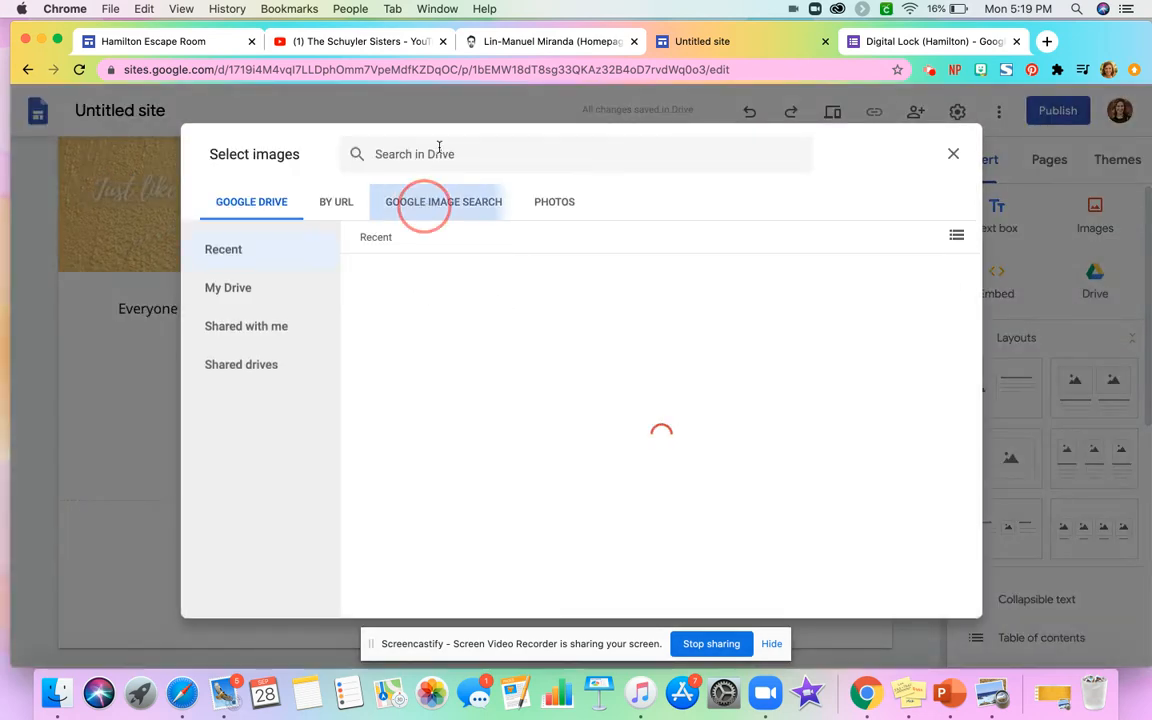
{"action": "left_click", "coordinate": [441, 154]}
{"action": "type", "text": "LIN MANUEL MIRANGA"}
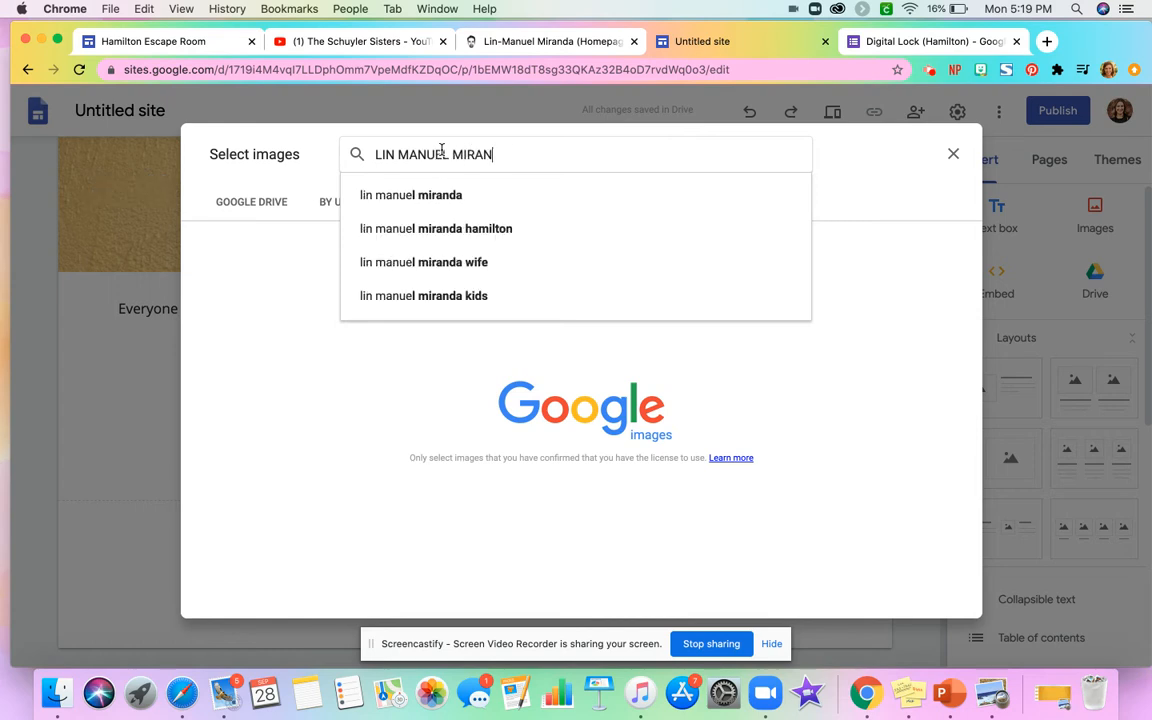
{"action": "key", "text": "BackSpace"}
{"action": "key", "text": "BackSpace"}
{"action": "type", "text": "DA"}
{"action": "key", "text": "Return"}
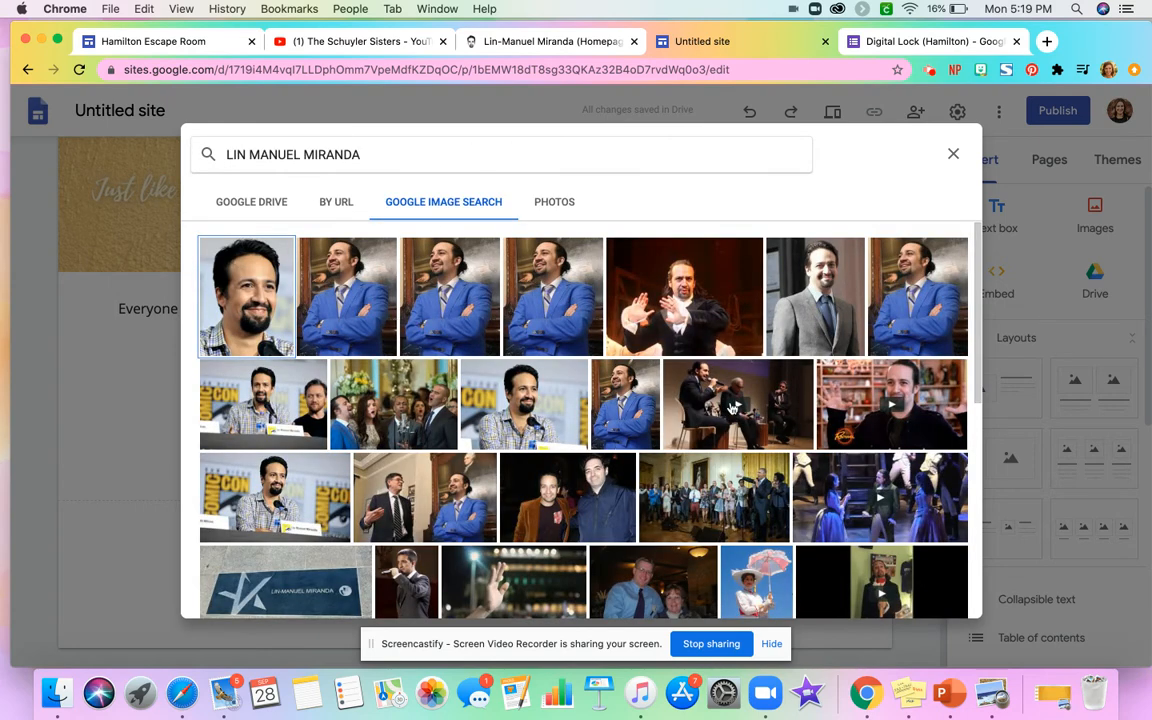
Insert the stage photo of Lin-Manuel Miranda in Hamilton costume and shift it slightly right within its section
{"action": "left_click", "coordinate": [630, 318]}
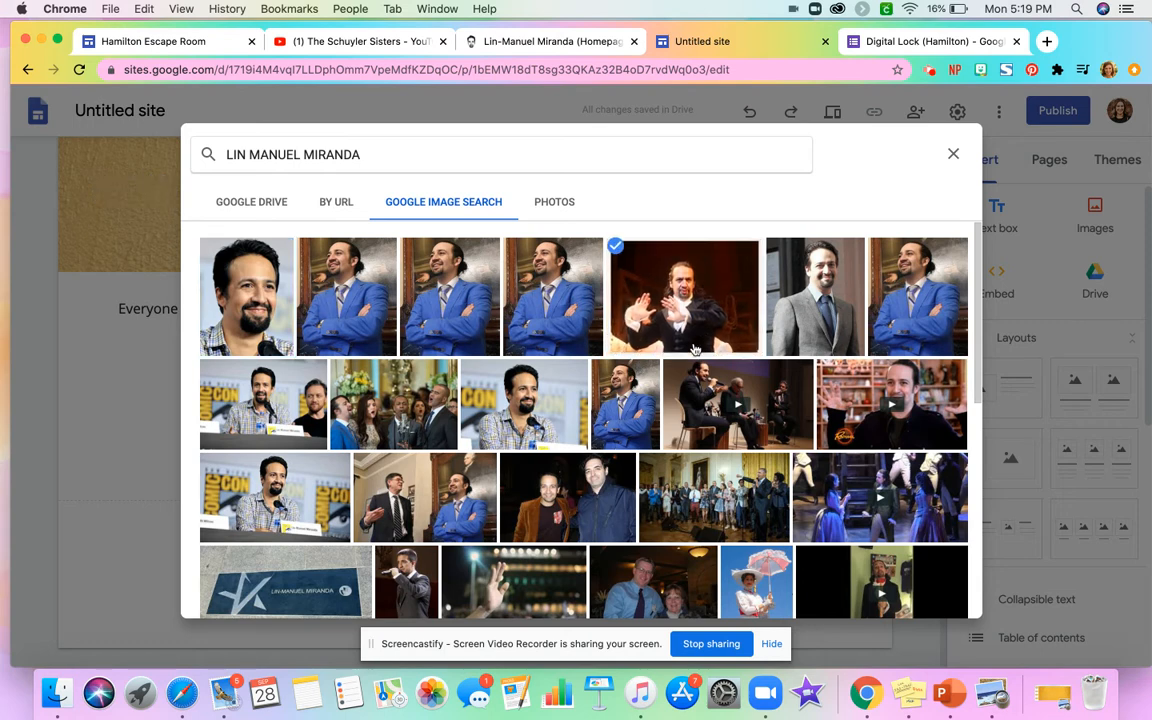
{"action": "left_click", "coordinate": [930, 598]}
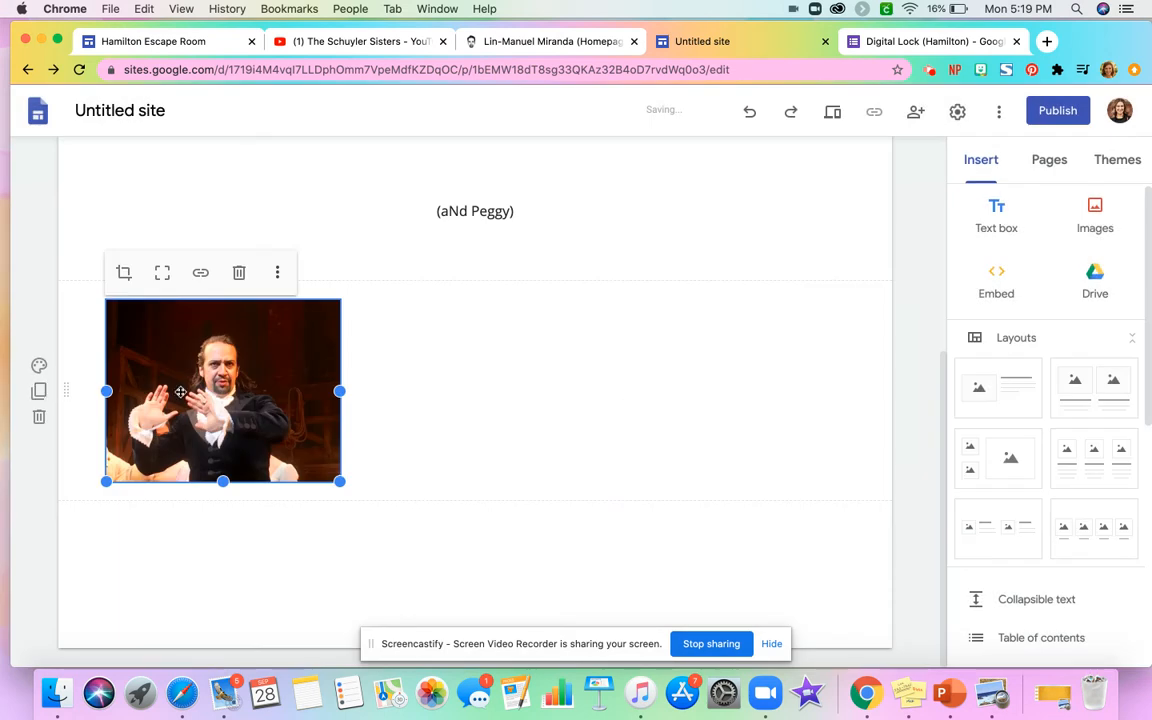
{"action": "left_click_drag", "start_coordinate": [181, 393], "coordinate": [291, 391]}
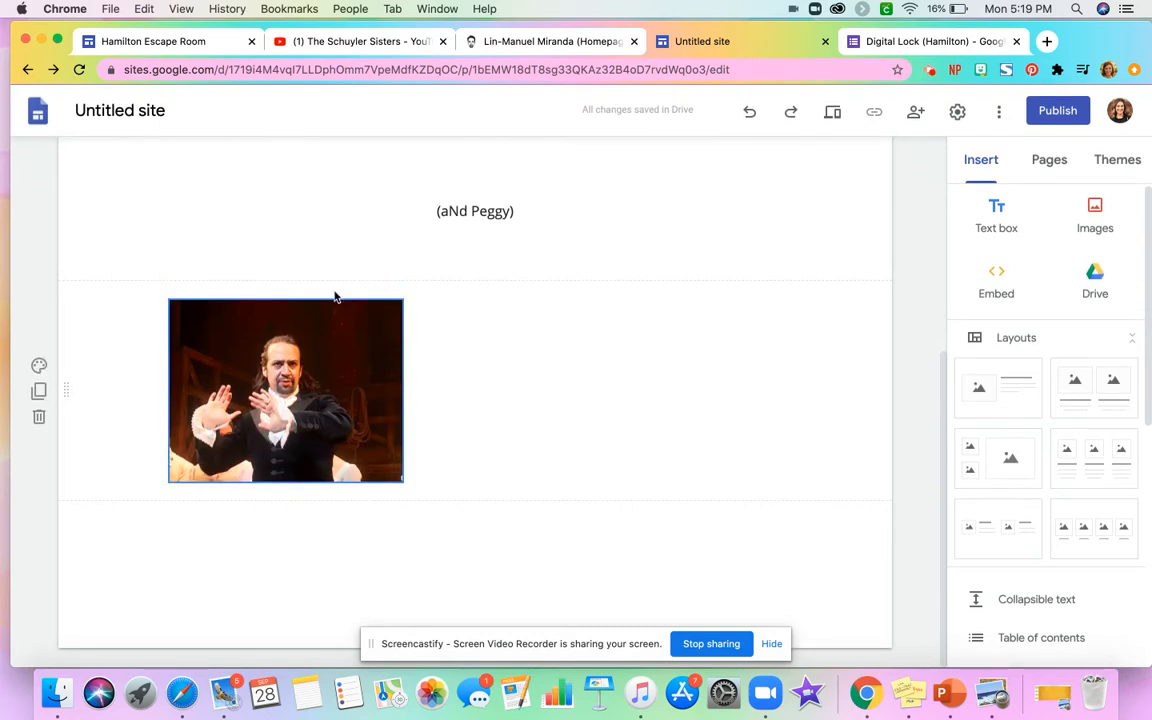
Add the caption "The creator and our hero." to the photo and center it
{"action": "left_click", "coordinate": [368, 385]}
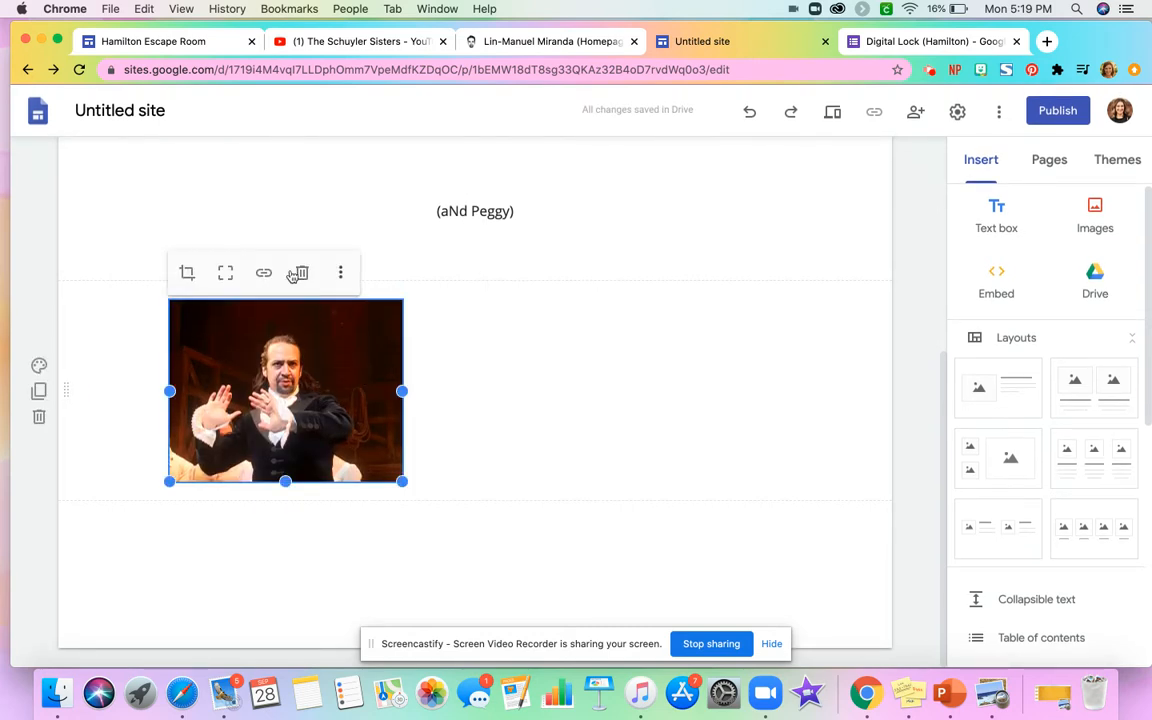
{"action": "left_click", "coordinate": [338, 272]}
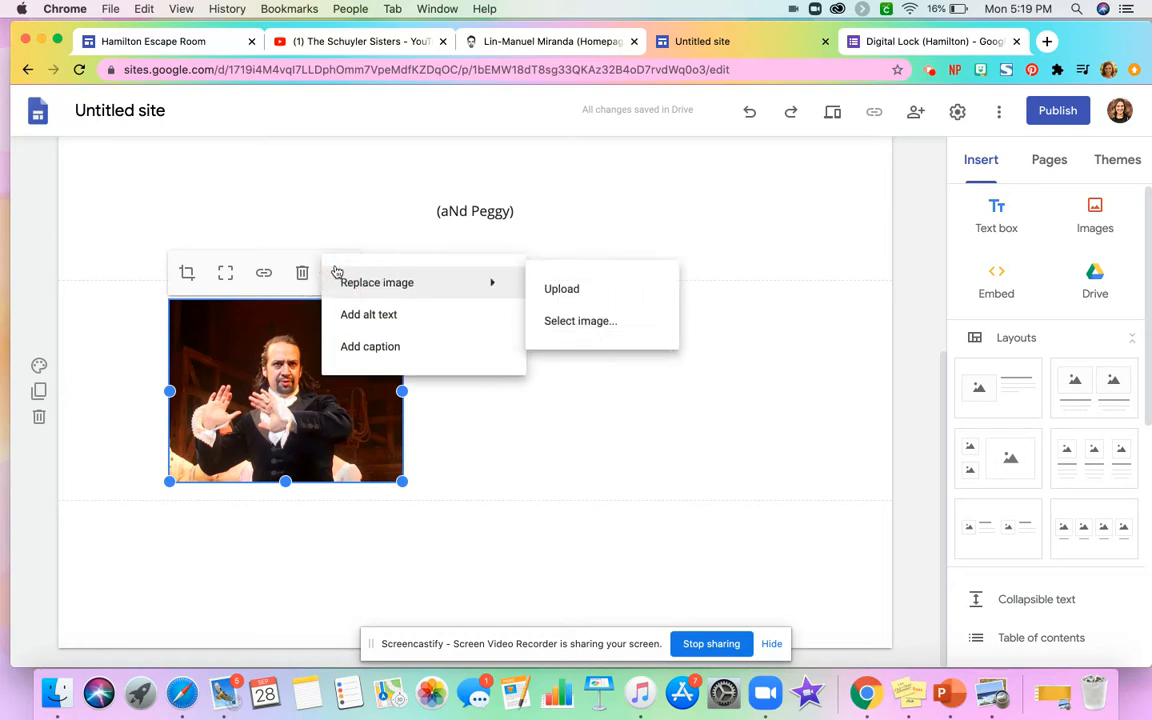
{"action": "left_click", "coordinate": [395, 349]}
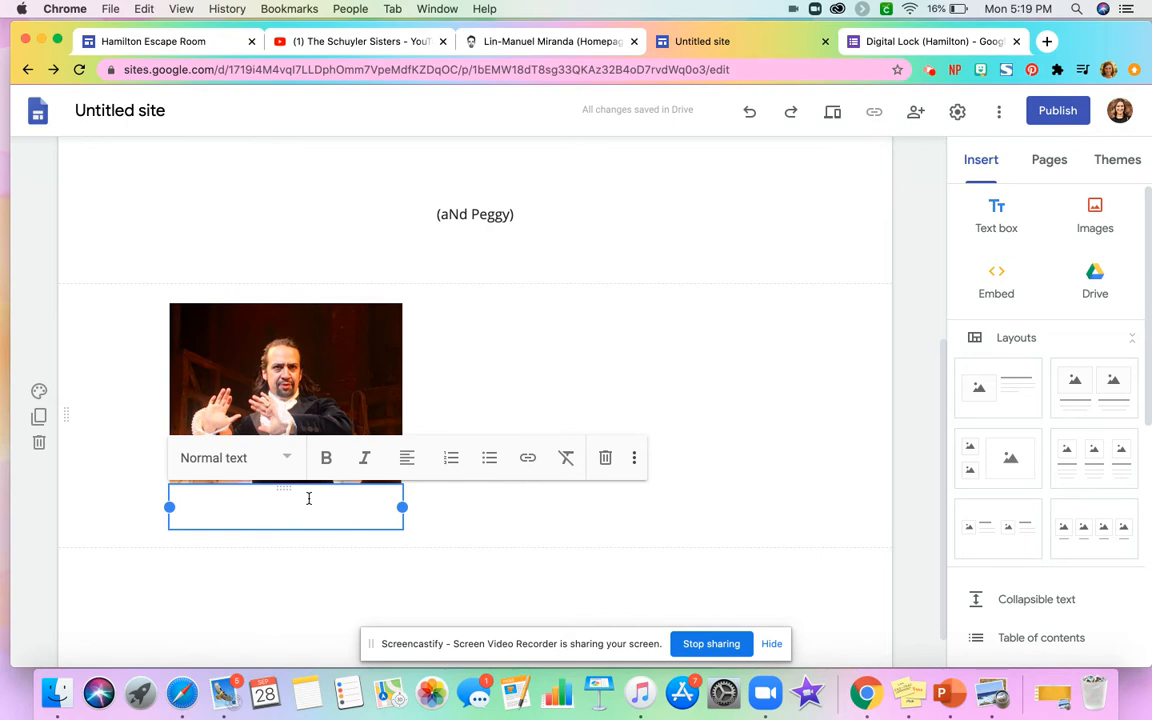
{"action": "type", "text": "THE C"}
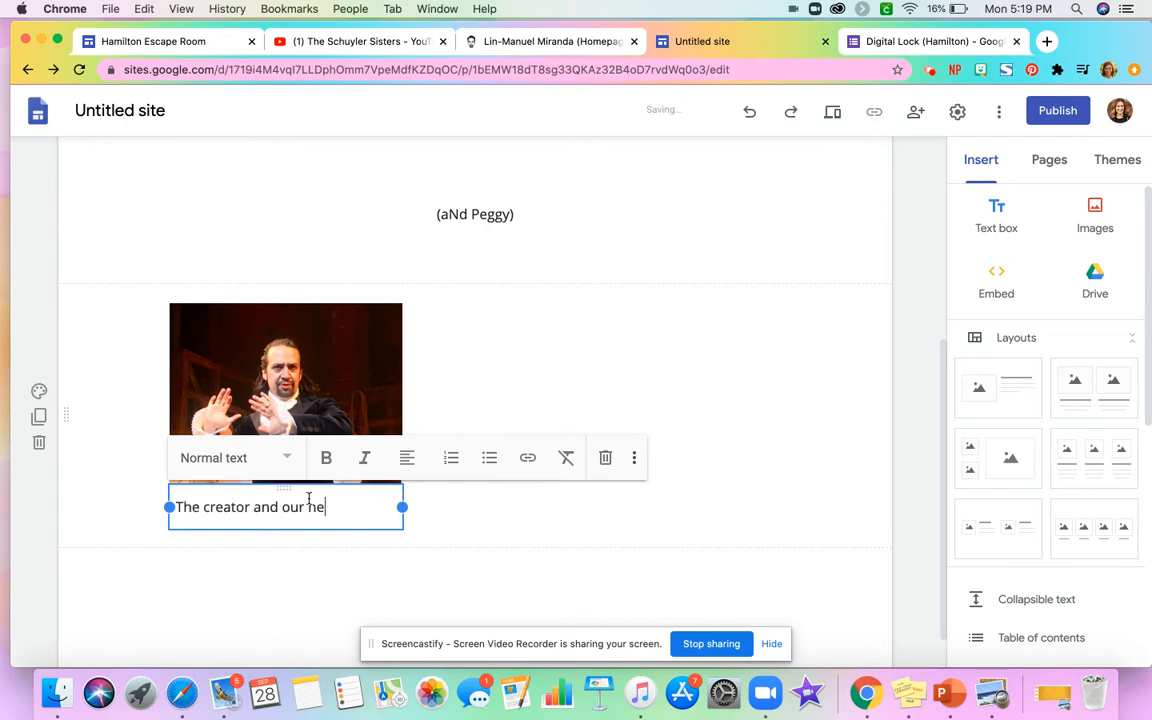
{"action": "left_click", "coordinate": [406, 458]}
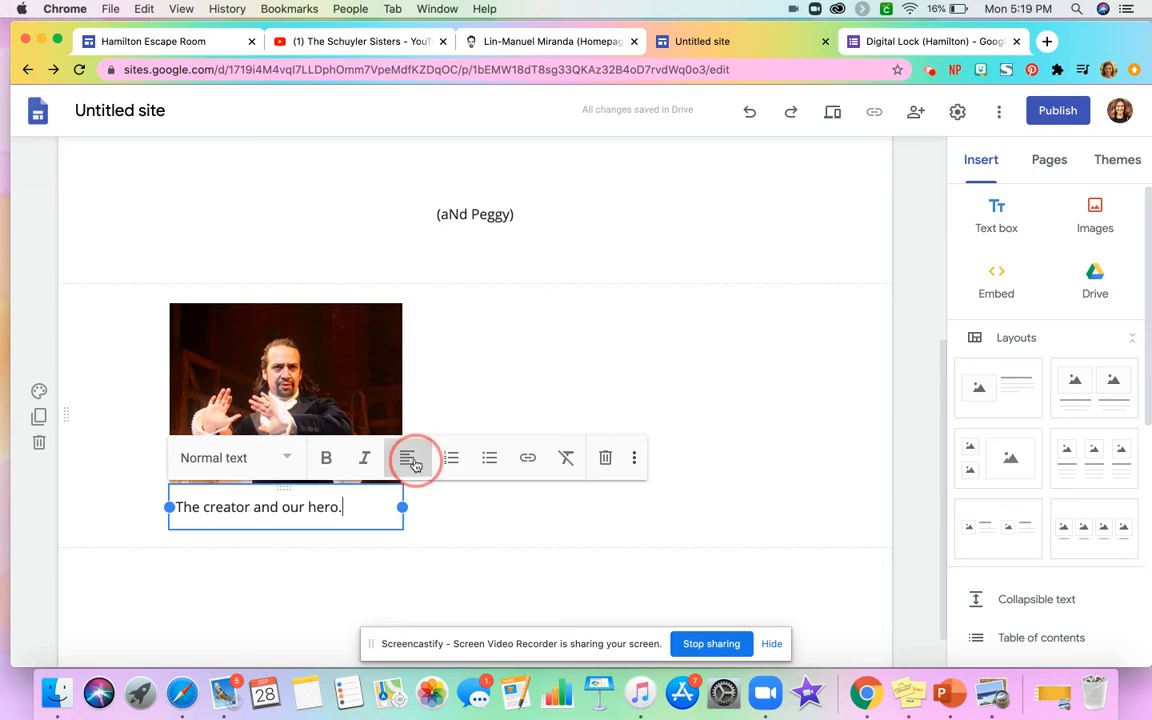
{"action": "left_click", "coordinate": [417, 507]}
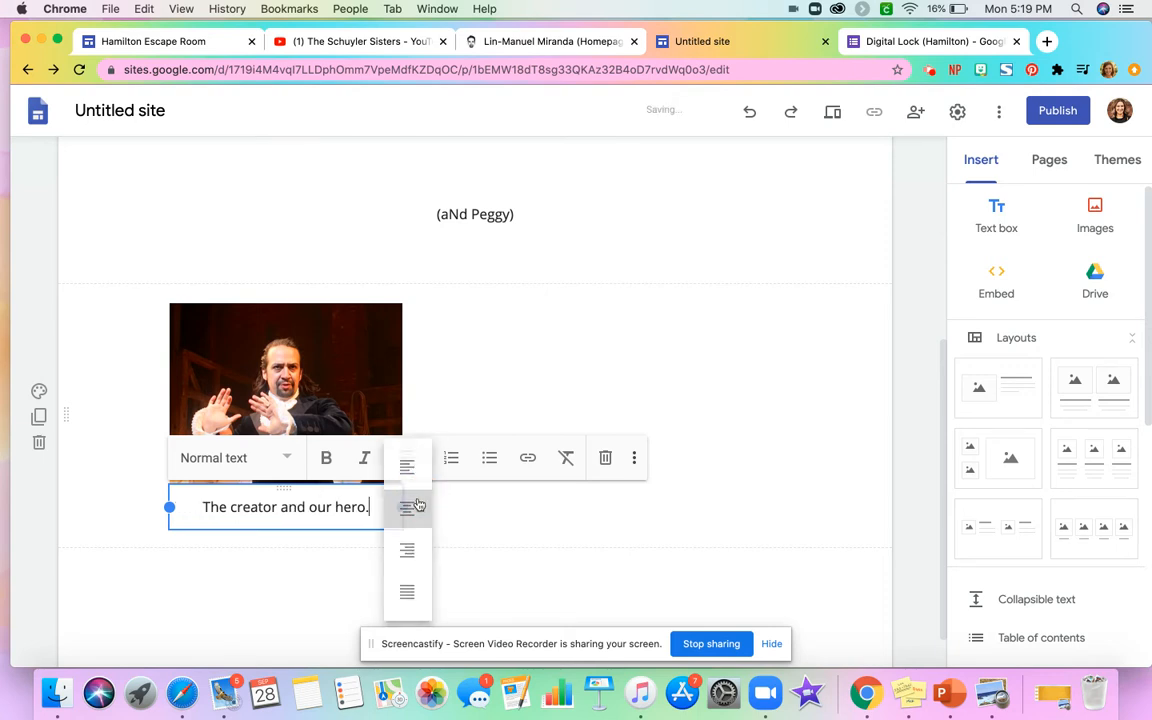
{"action": "left_click", "coordinate": [457, 540]}
{"action": "left_click", "coordinate": [333, 411]}
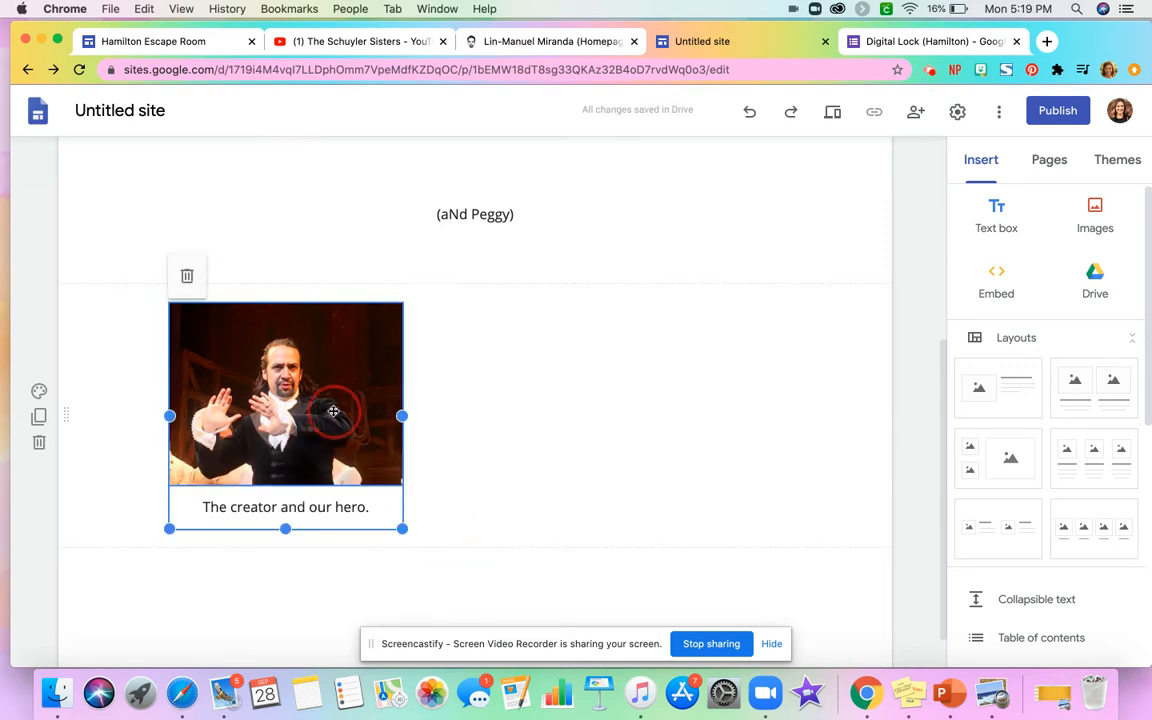
{"action": "left_click", "coordinate": [333, 411]}
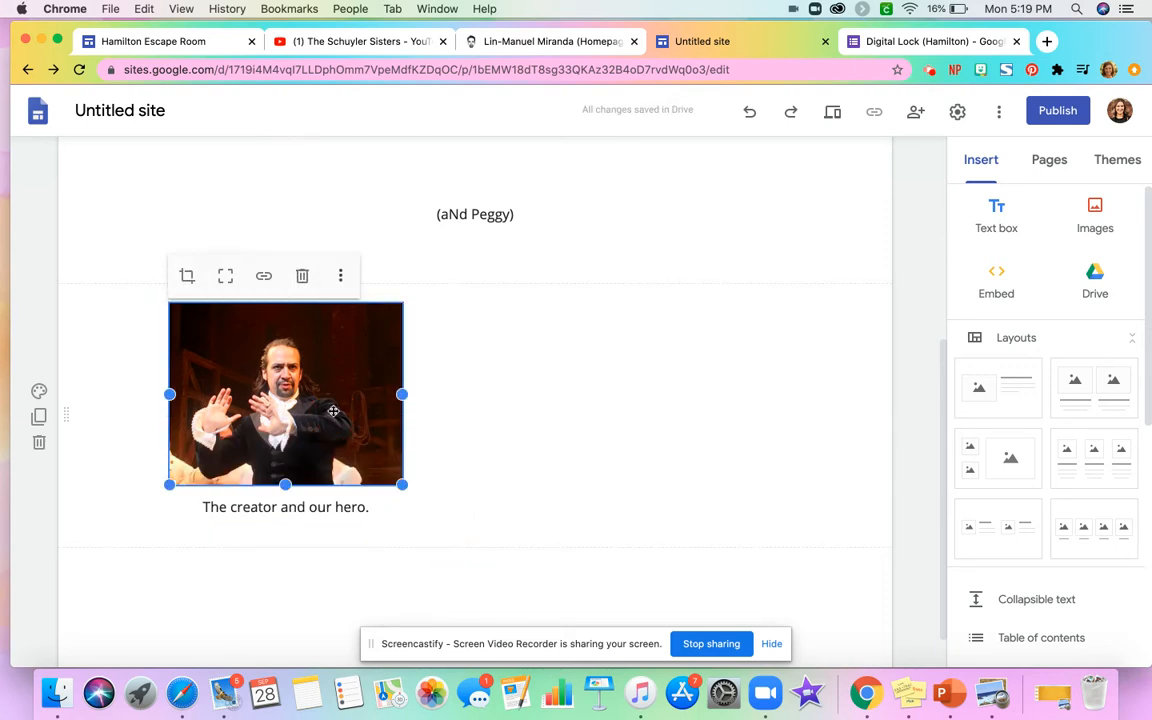
{"action": "left_click", "coordinate": [263, 277]}
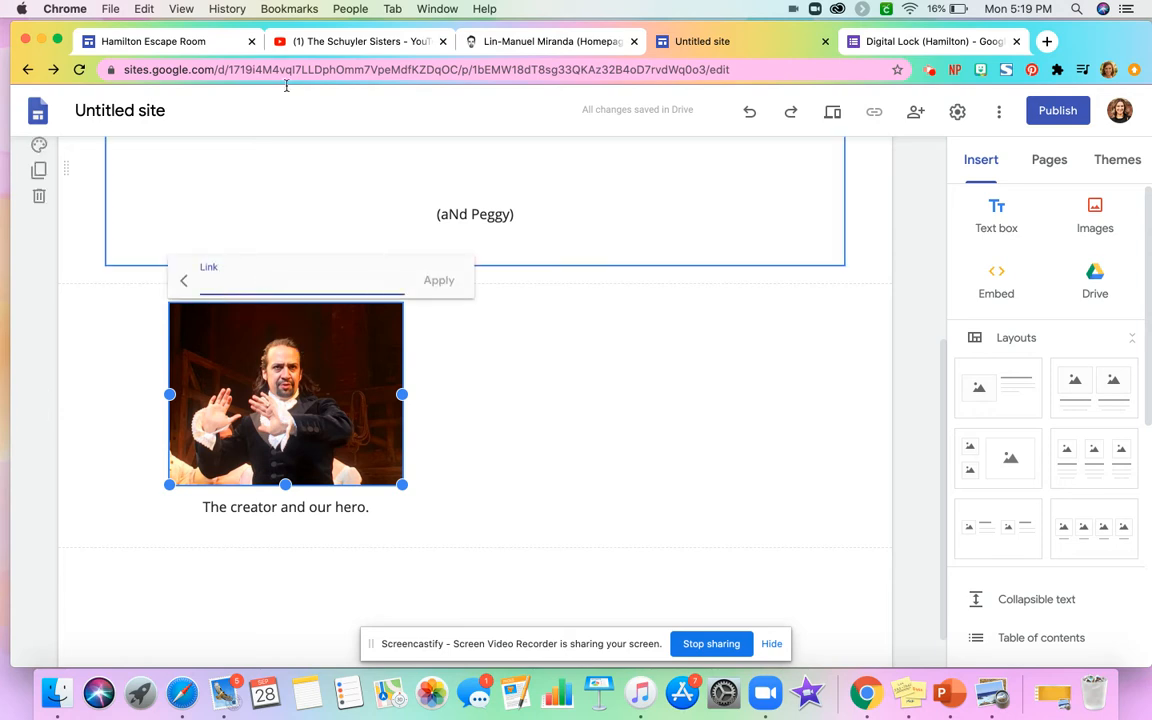
{"action": "left_click", "coordinate": [501, 41]}
{"action": "left_click", "coordinate": [495, 72]}
{"action": "key", "text": "super+c"}
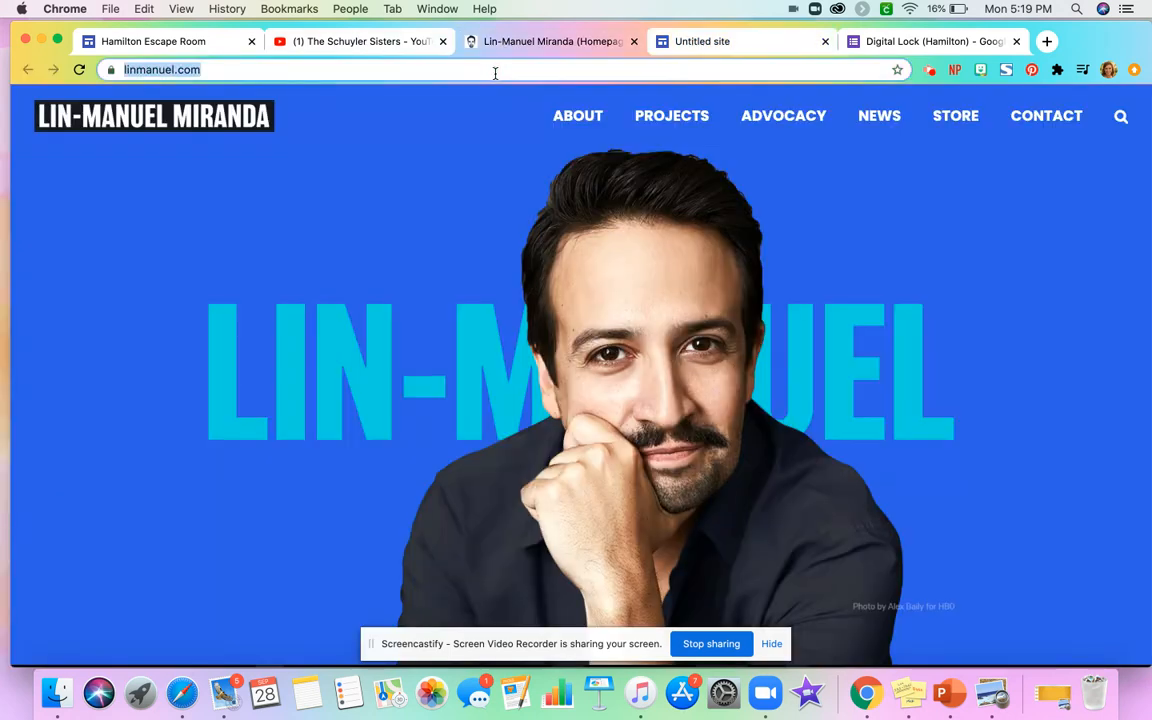
{"action": "left_click", "coordinate": [812, 38]}
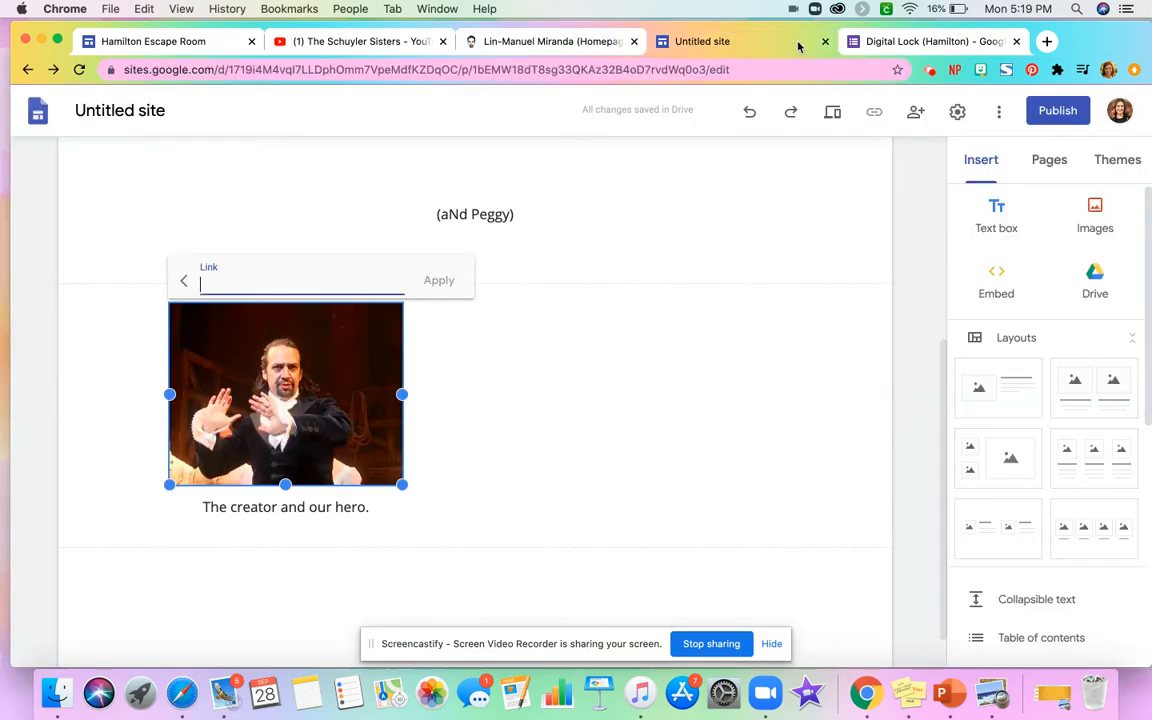
{"action": "key", "text": "super+v"}
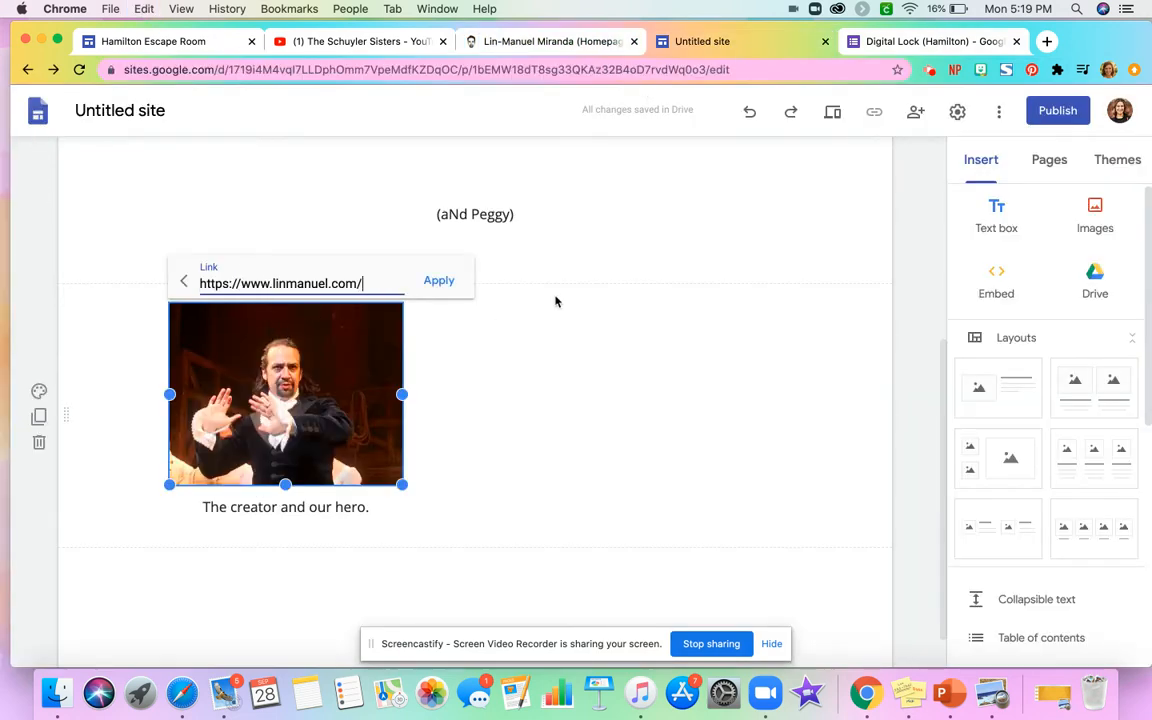
{"action": "left_click", "coordinate": [440, 281]}
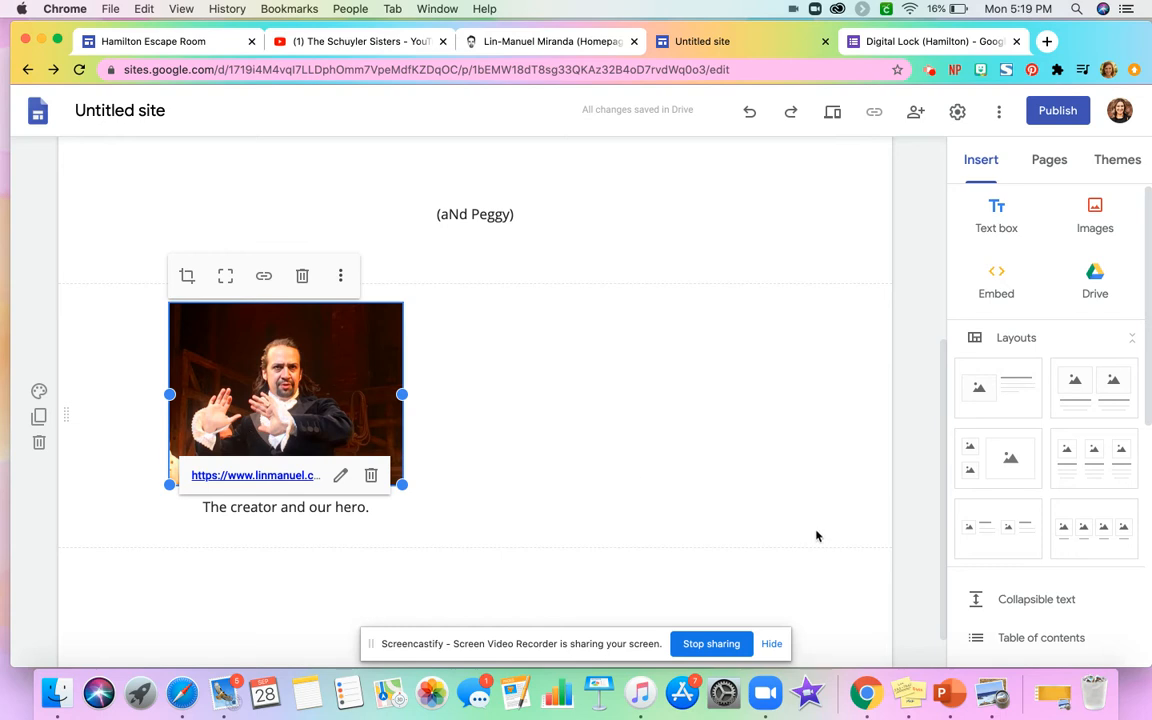
{"action": "left_click", "coordinate": [800, 468]}
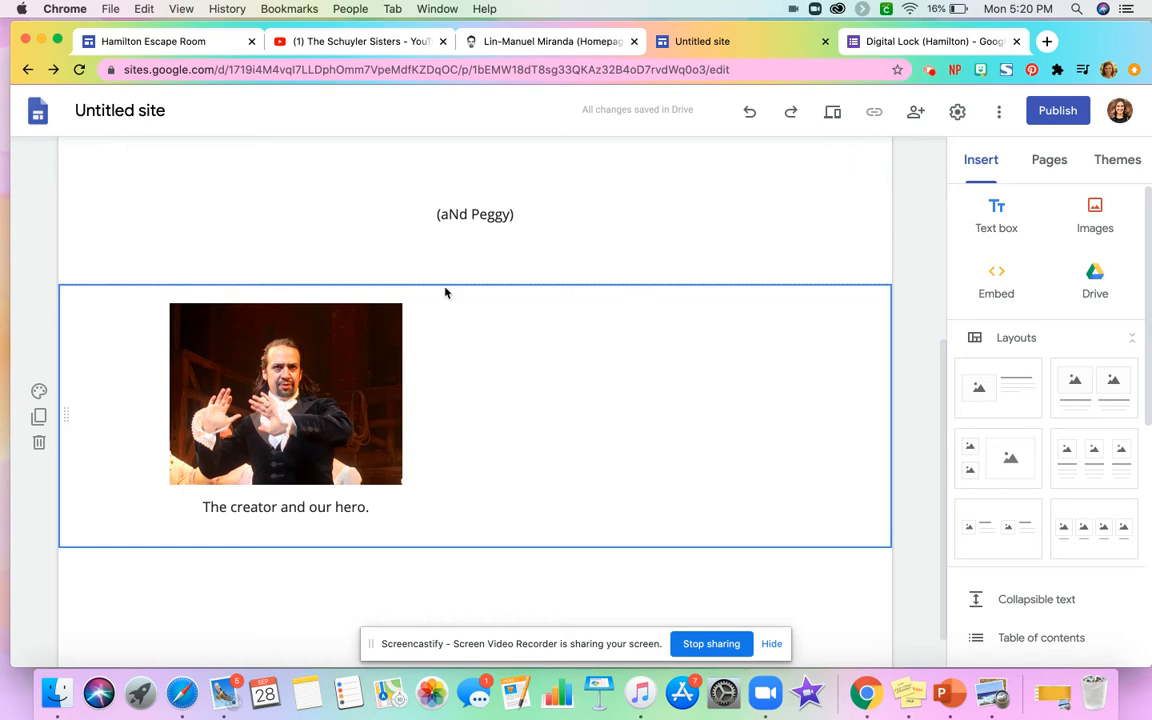
Check the Schuyler Sisters image beside the photo on the Hamilton Escape Room page, look over the linked pages, and return to the untitled site
{"action": "left_click", "coordinate": [159, 41]}
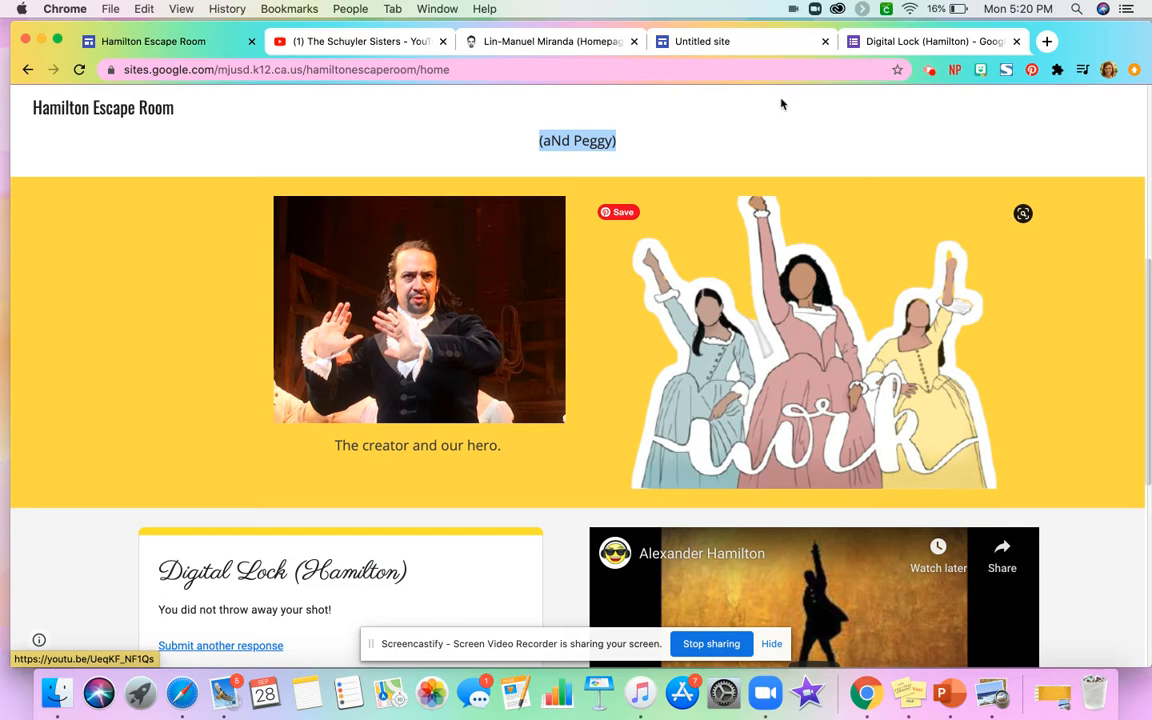
{"action": "left_click", "coordinate": [500, 42]}
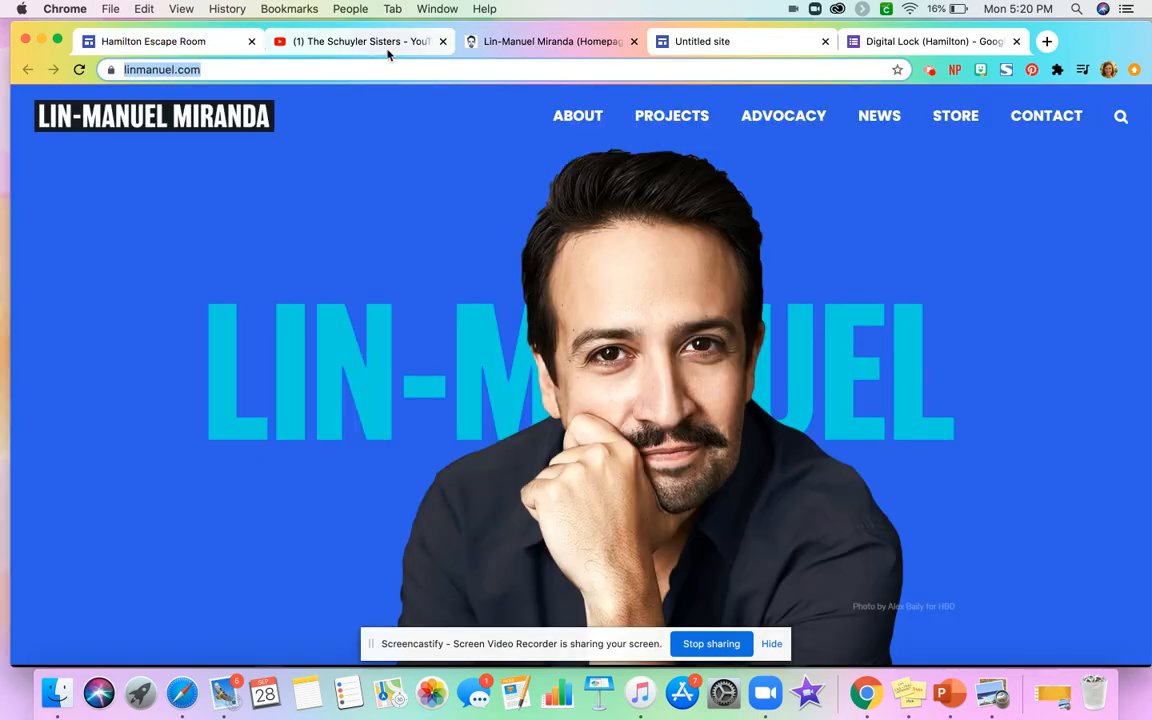
{"action": "left_click", "coordinate": [352, 48]}
{"action": "left_click", "coordinate": [526, 46]}
{"action": "left_click", "coordinate": [678, 42]}
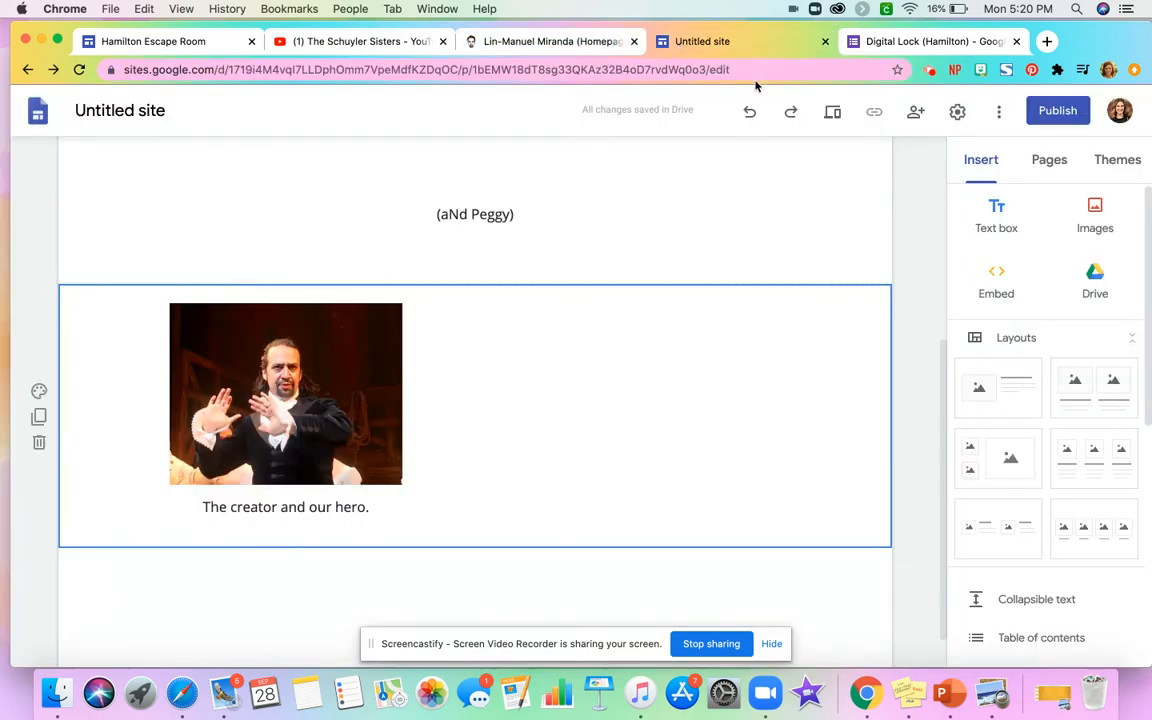
{"action": "scroll", "coordinate": [910, 255], "scroll_direction": "down", "scroll_amount": 1}
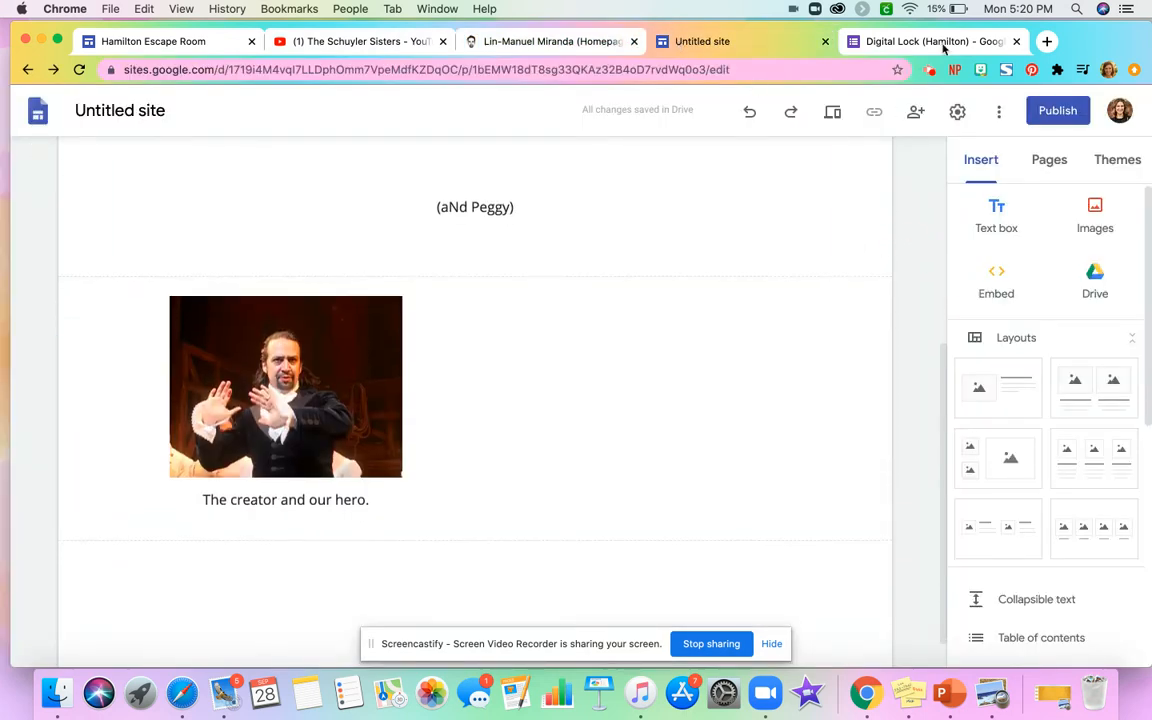
Open the remove.bg website in a new browser tab
{"action": "left_click", "coordinate": [1045, 42]}
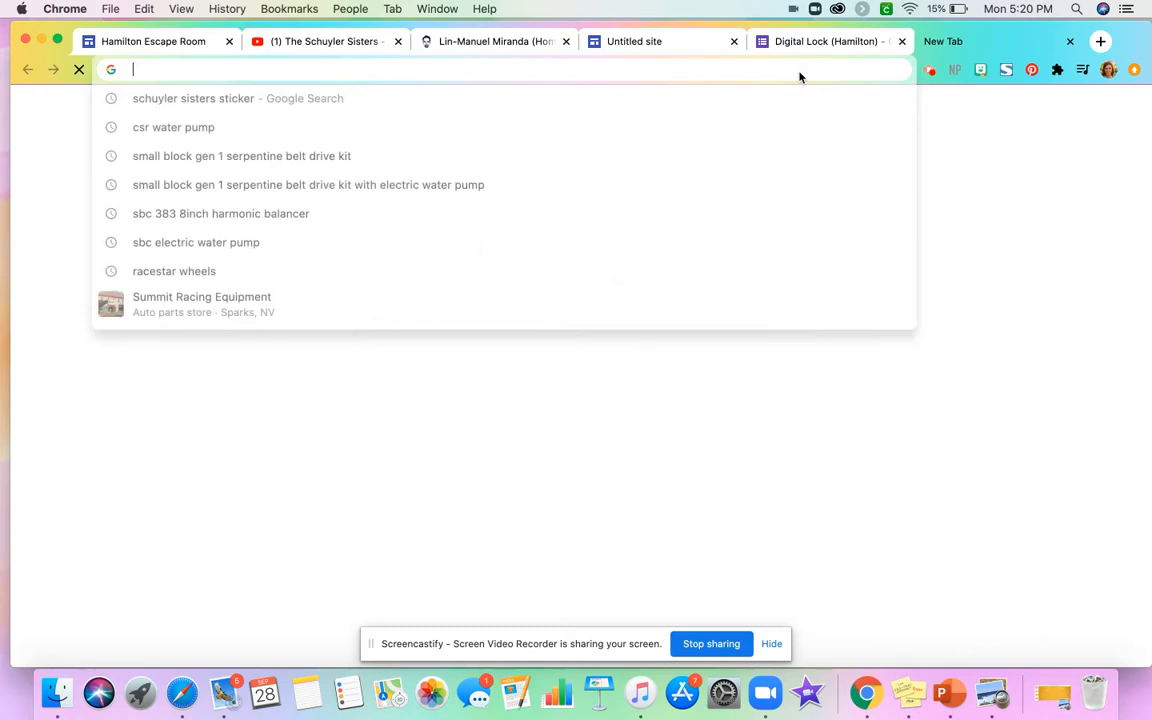
{"action": "type", "text": "remove.b"}
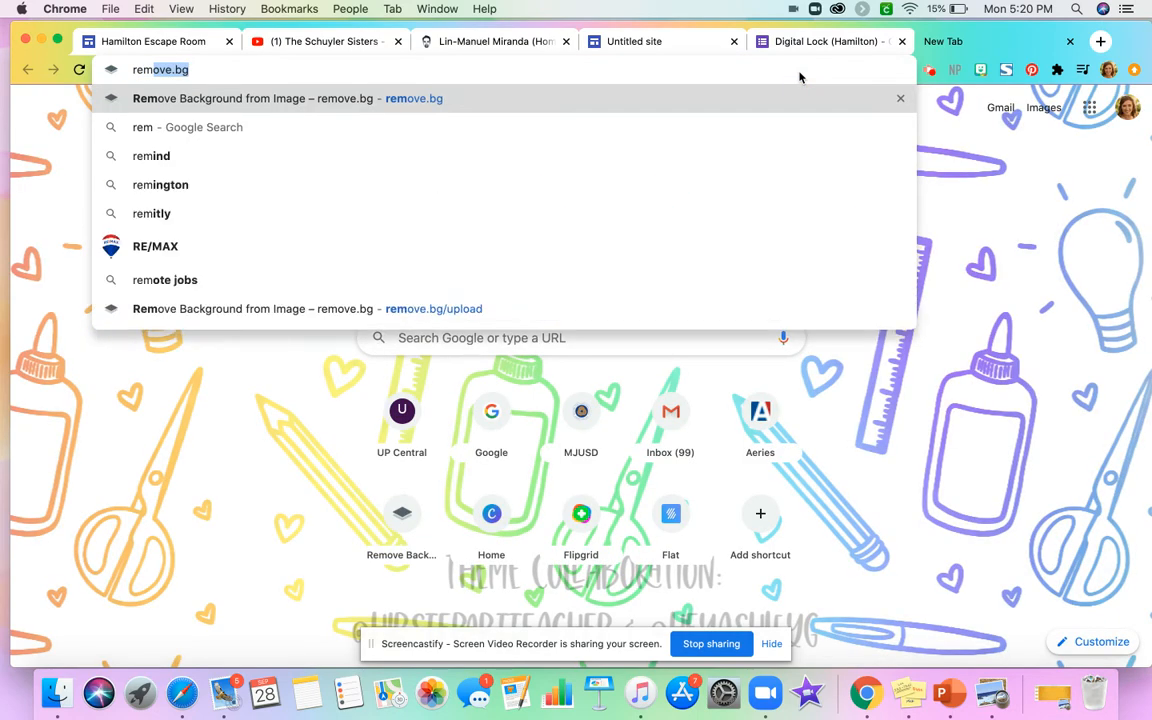
{"action": "type", "text": "g"}
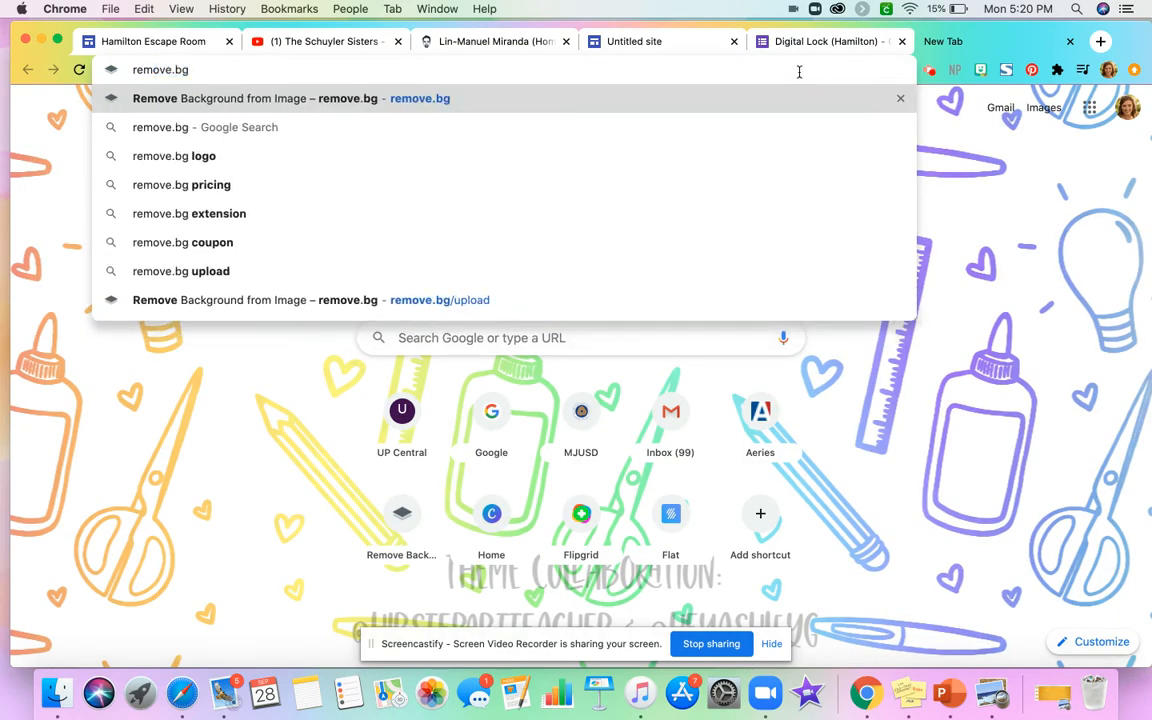
{"action": "key", "text": "Return"}
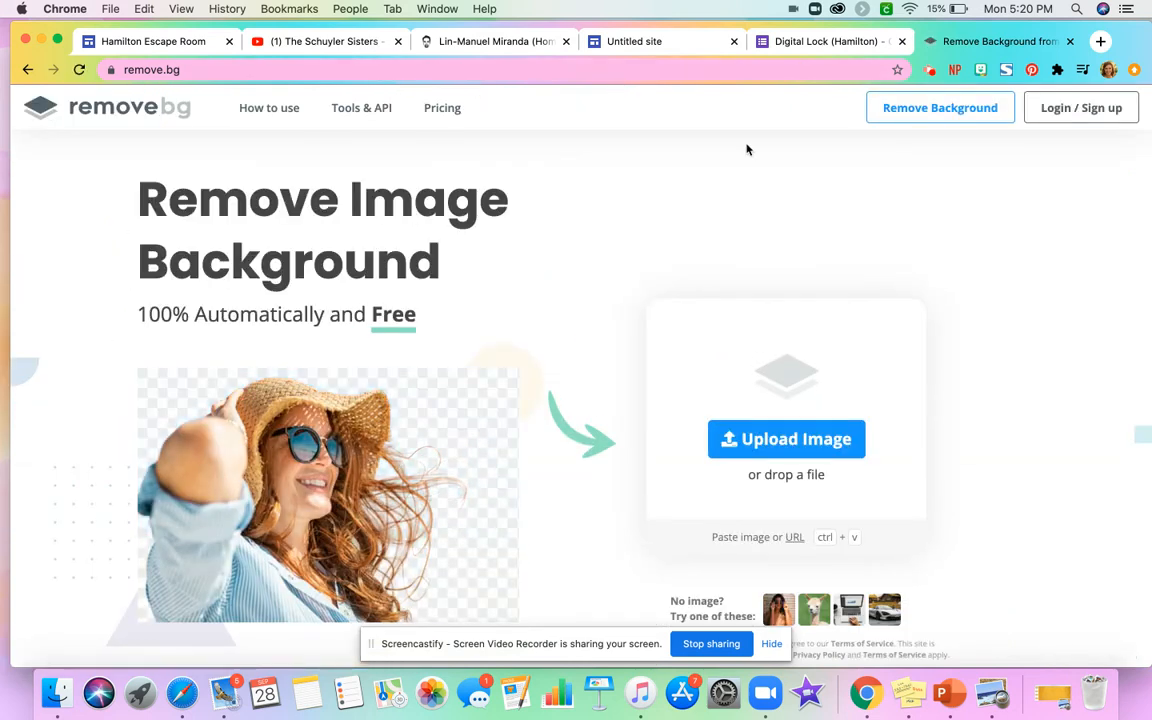
{"action": "scroll", "coordinate": [512, 292], "scroll_direction": "down", "scroll_amount": 1}
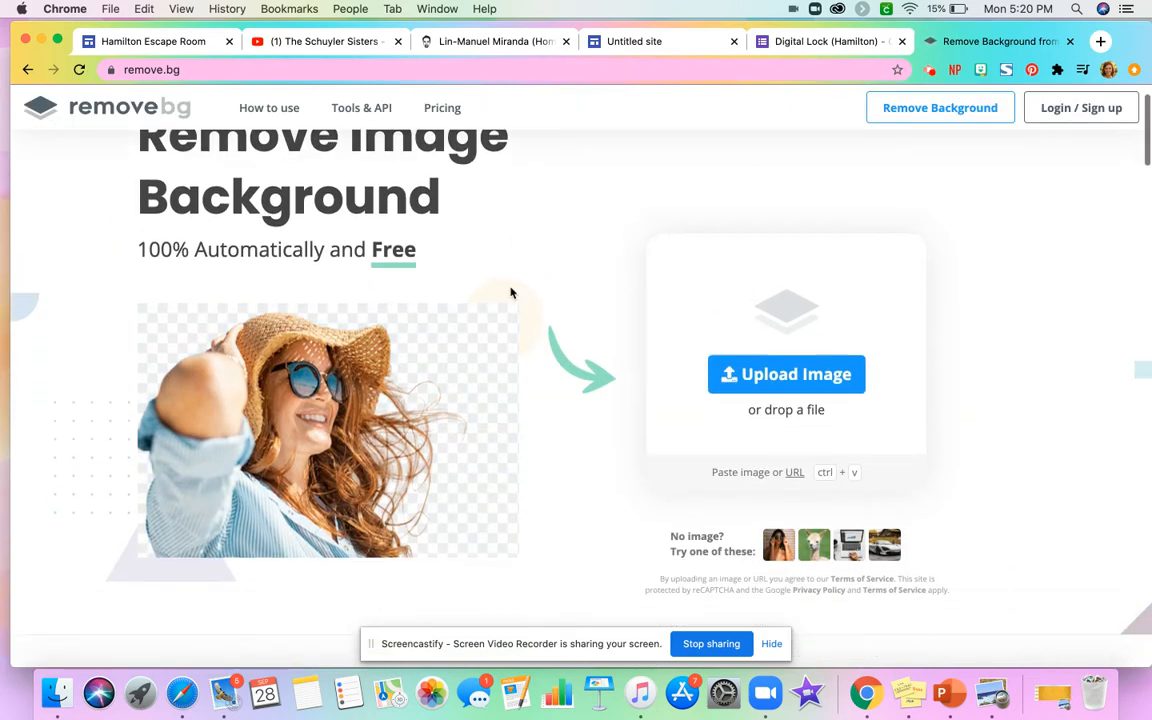
Find "Schuyler Sisters.jpg" by searching this Mac for "schuyler" and upload it to have its background removed
{"action": "left_click", "coordinate": [745, 374]}
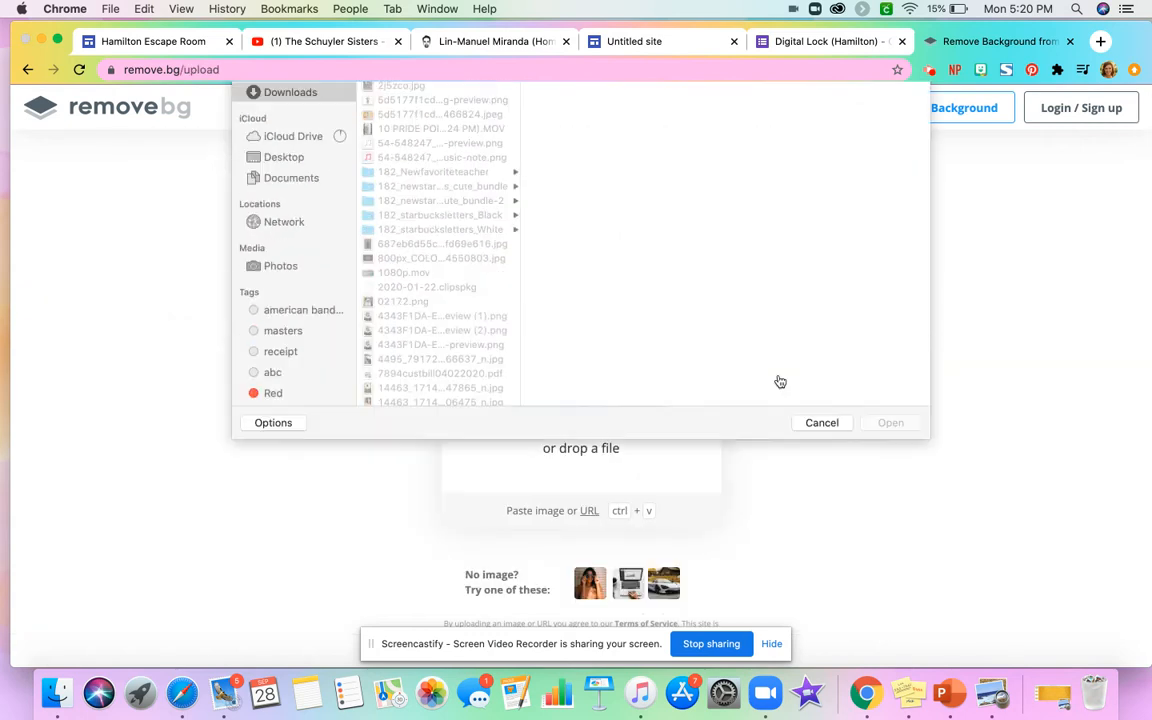
{"action": "left_click", "coordinate": [278, 147]}
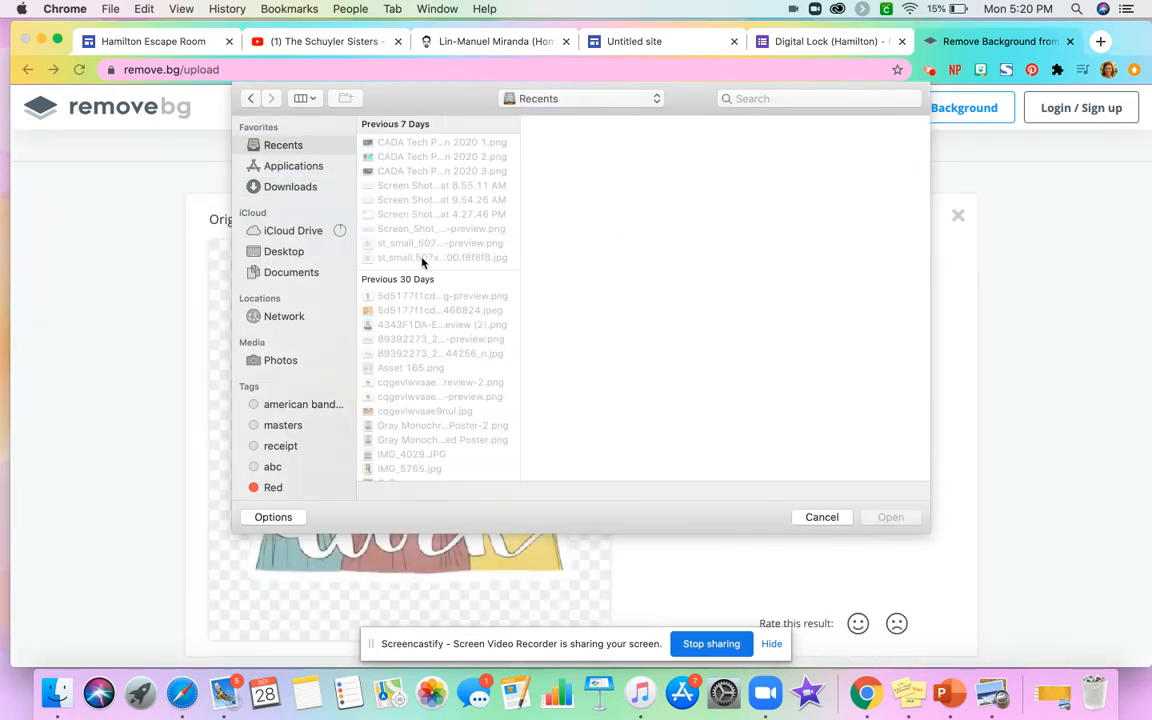
{"action": "left_click", "coordinate": [741, 99]}
{"action": "type", "text": "schuyler"}
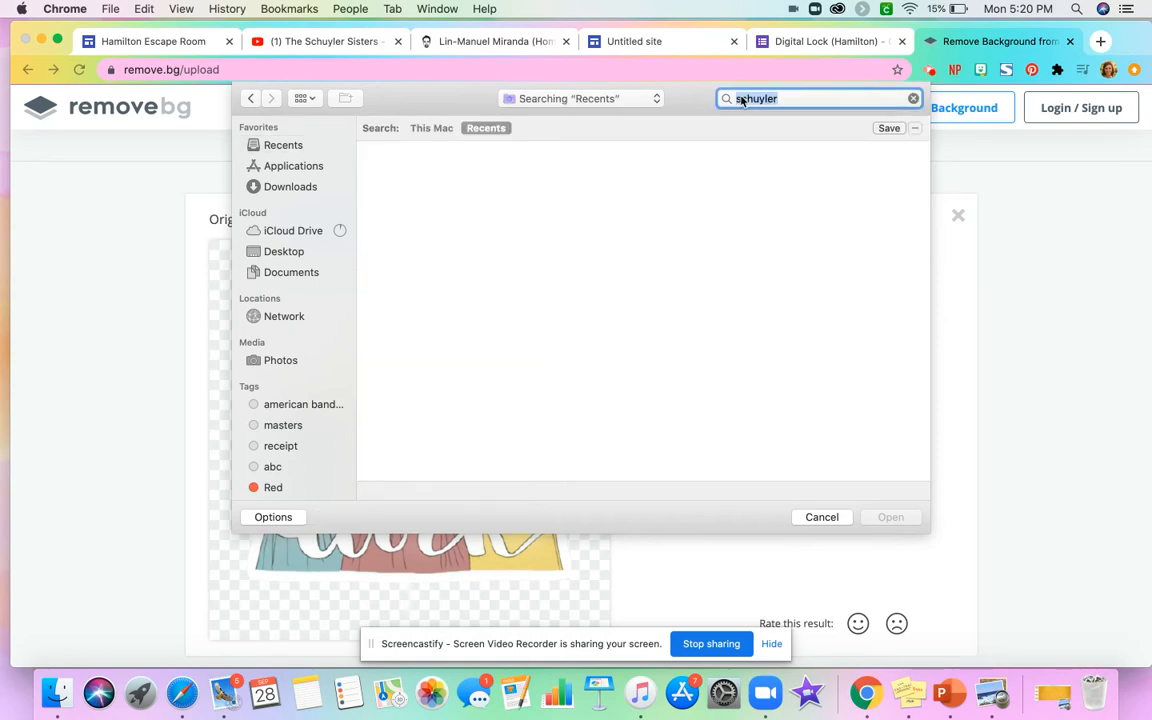
{"action": "left_click", "coordinate": [418, 130]}
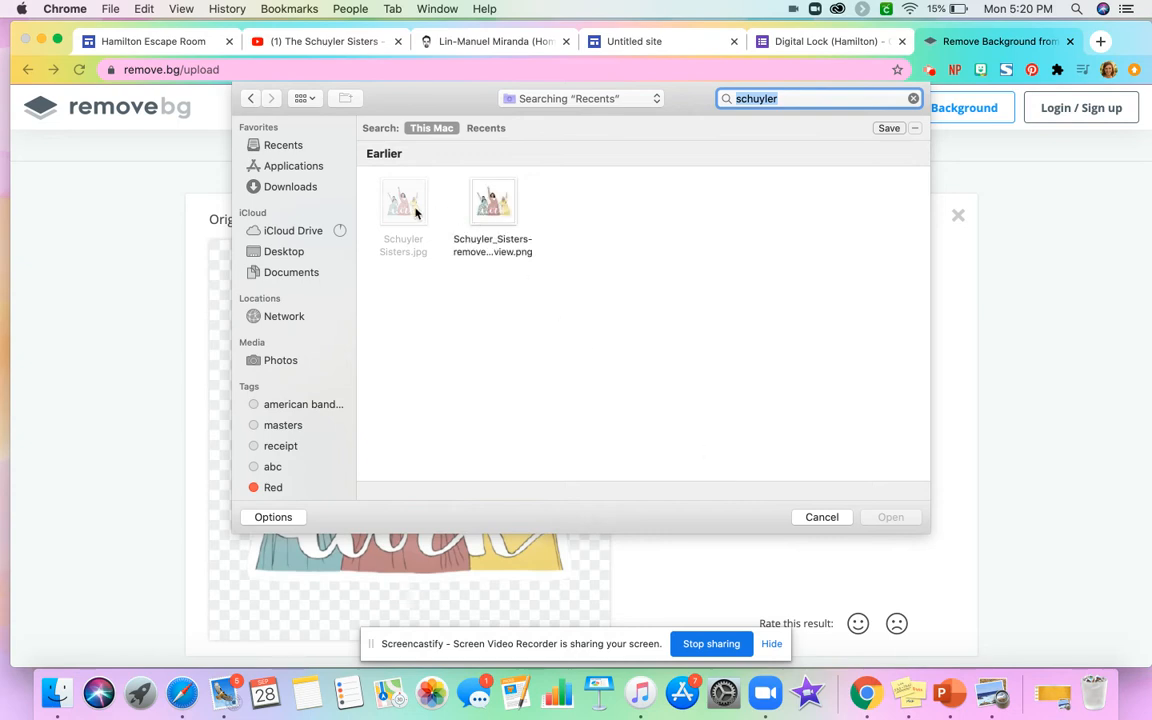
{"action": "left_click", "coordinate": [417, 212]}
{"action": "left_click", "coordinate": [884, 521]}
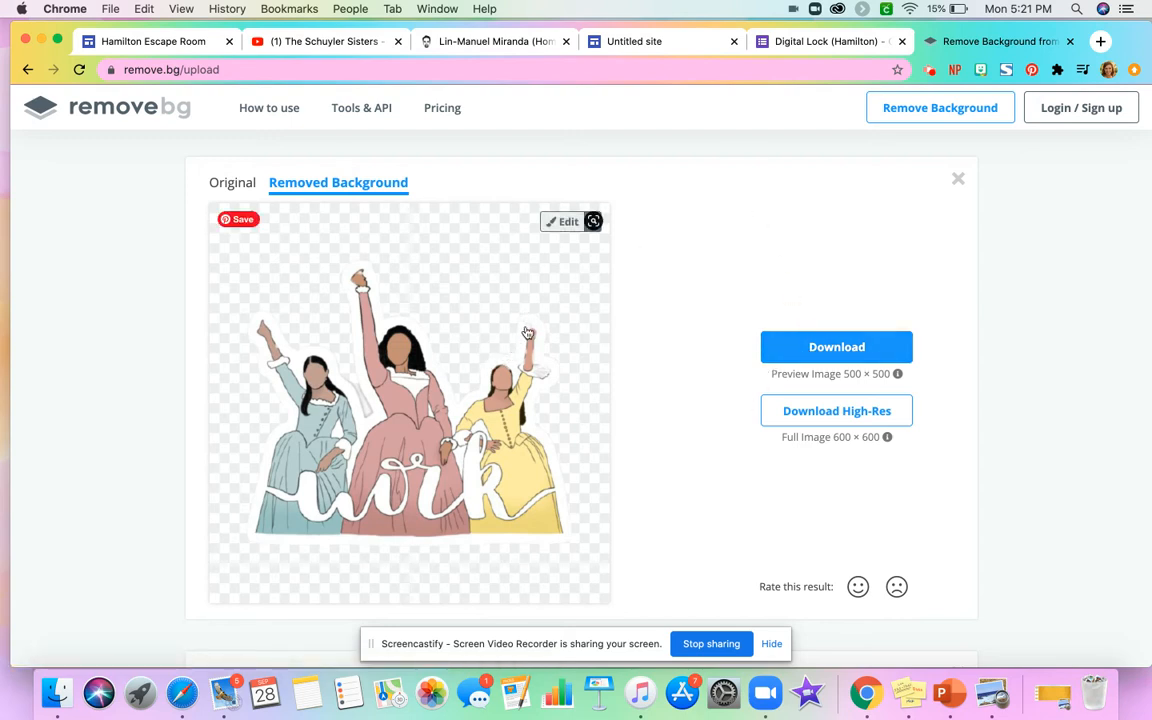
Restore the erased fingertip of the yellow-dressed sister and touch up the middle sister's raised hand, using a slightly smaller restore brush
{"action": "left_click", "coordinate": [564, 221]}
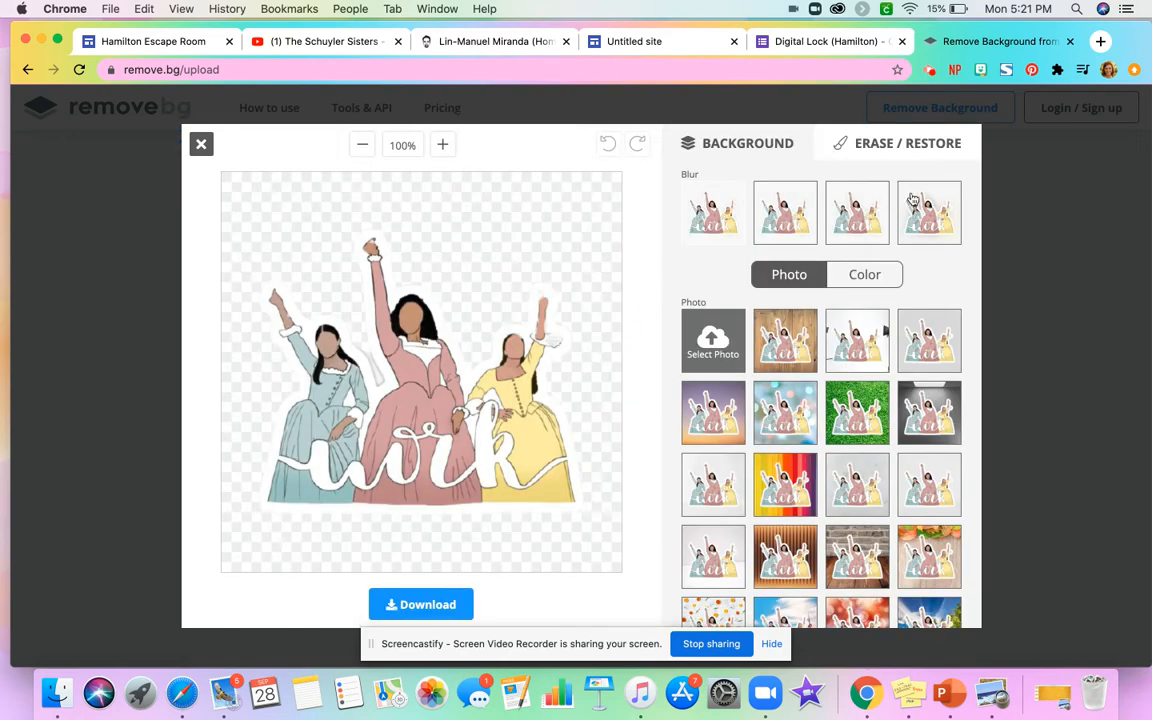
{"action": "left_click", "coordinate": [897, 148]}
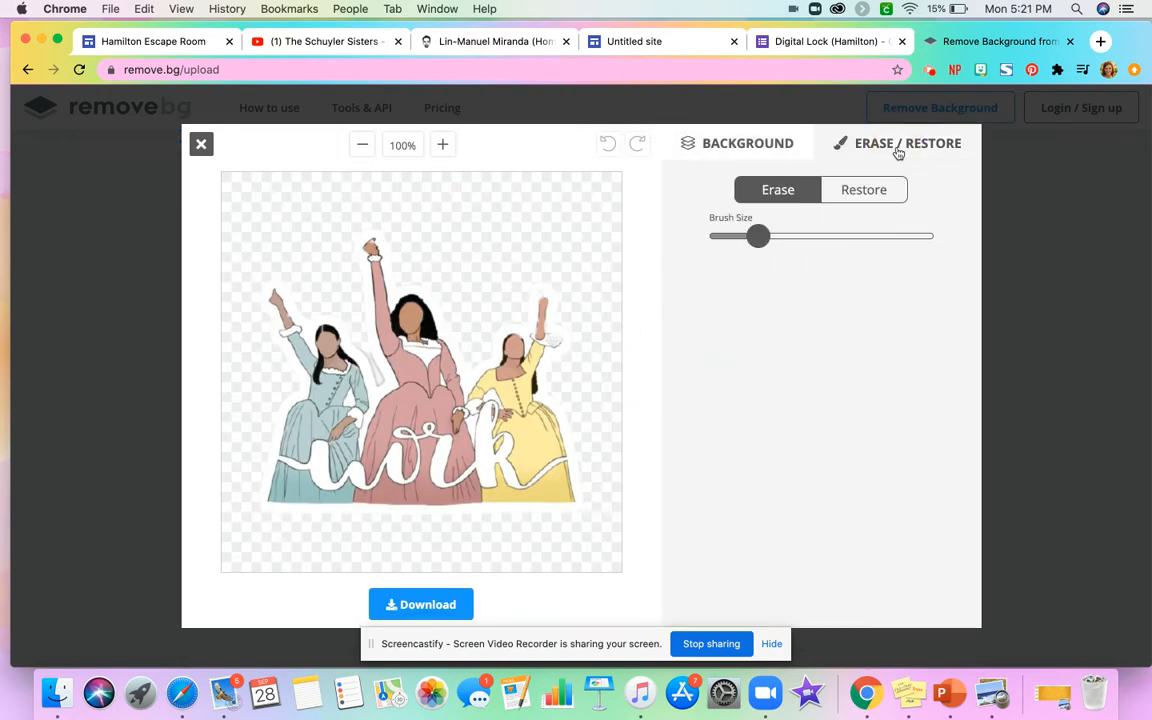
{"action": "left_click", "coordinate": [865, 190]}
{"action": "left_click_drag", "start_coordinate": [765, 236], "coordinate": [754, 235]}
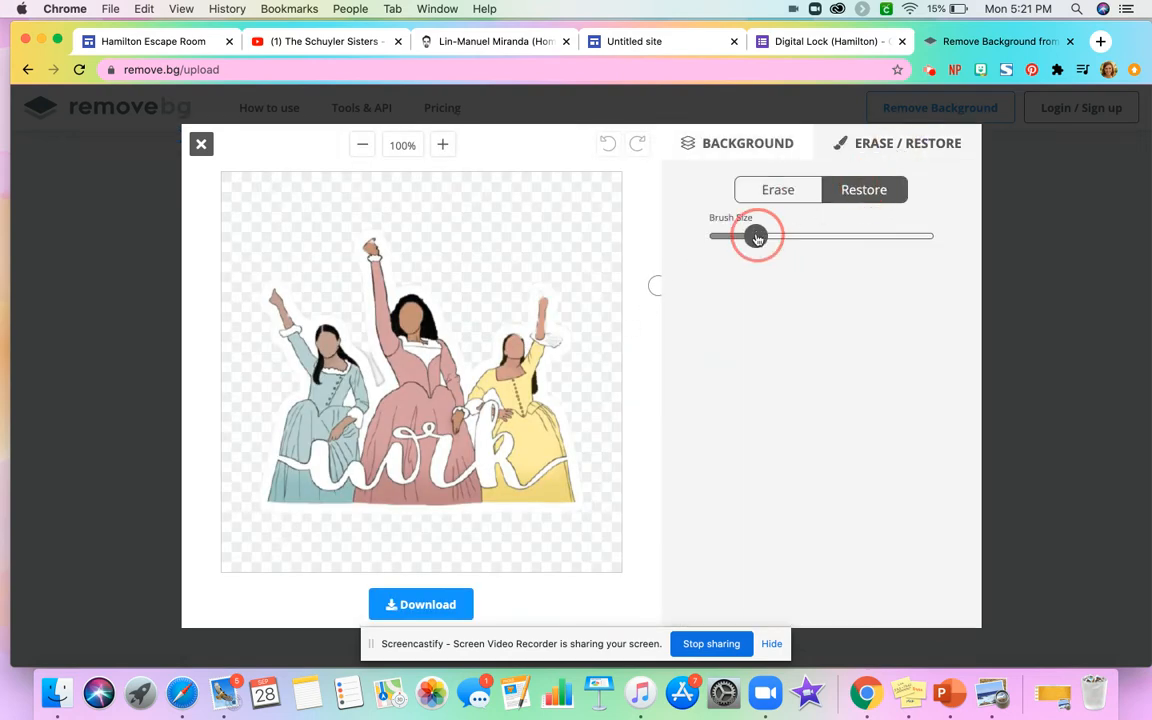
{"action": "left_click", "coordinate": [540, 298]}
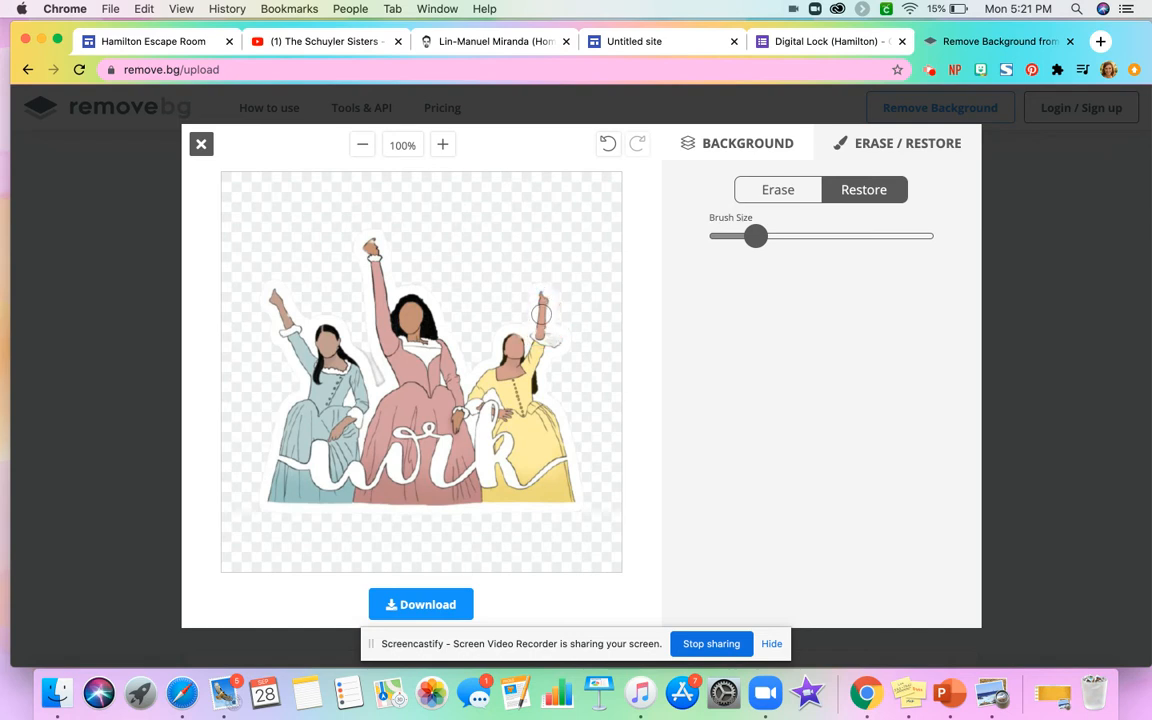
{"action": "left_click", "coordinate": [374, 241]}
Upload "Schuyler_Sisters-removebg-preview.png" to the untitled site, finding it by searching this Mac for "schuyler"
{"action": "left_click", "coordinate": [531, 45]}
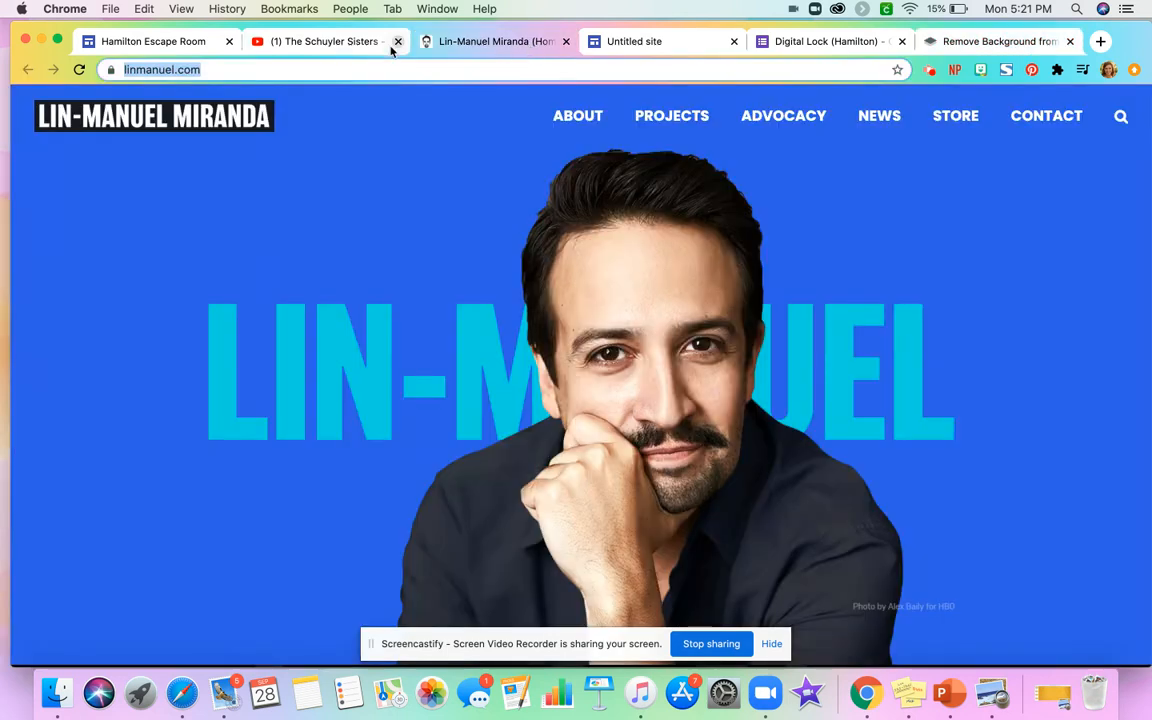
{"action": "left_click", "coordinate": [634, 45]}
{"action": "scroll", "coordinate": [661, 326], "scroll_direction": "down", "scroll_amount": 1}
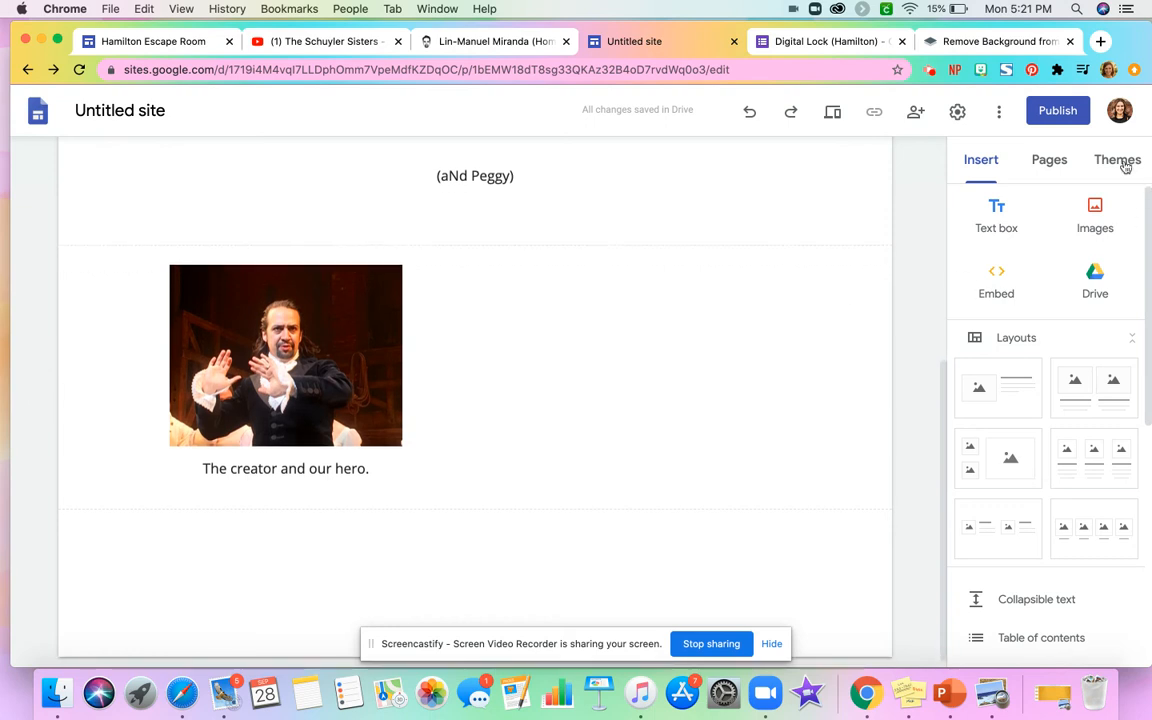
{"action": "left_click", "coordinate": [1094, 216]}
{"action": "left_click", "coordinate": [1074, 272]}
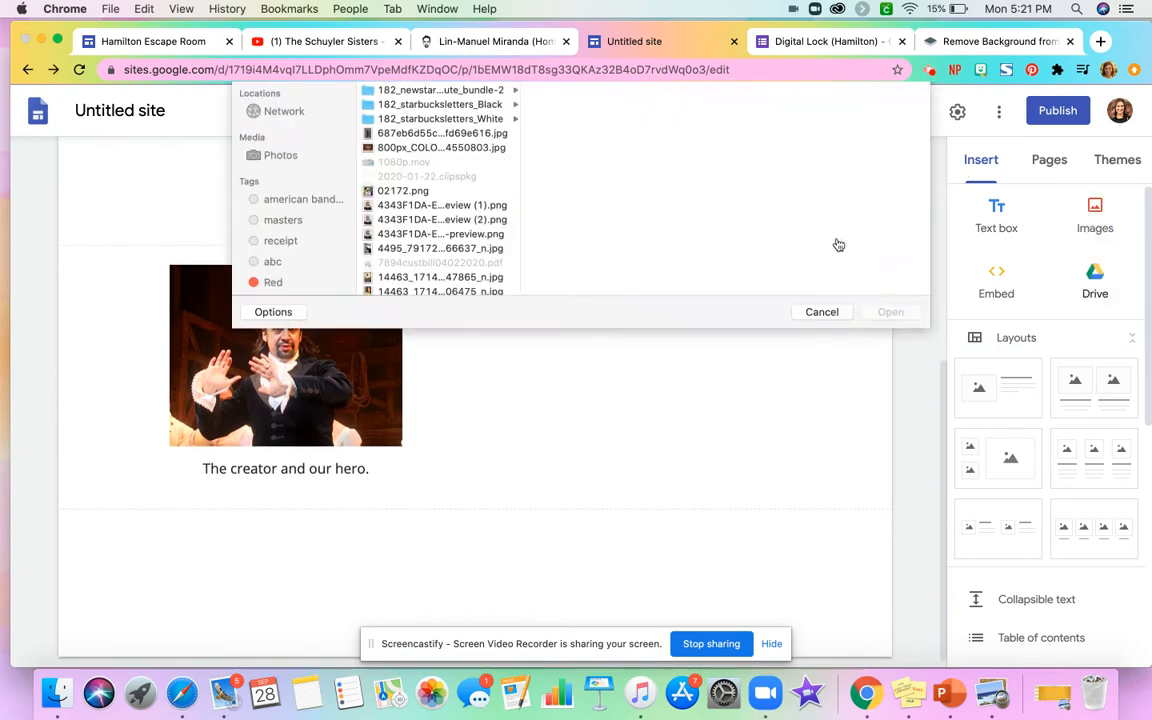
{"action": "left_click", "coordinate": [290, 146]}
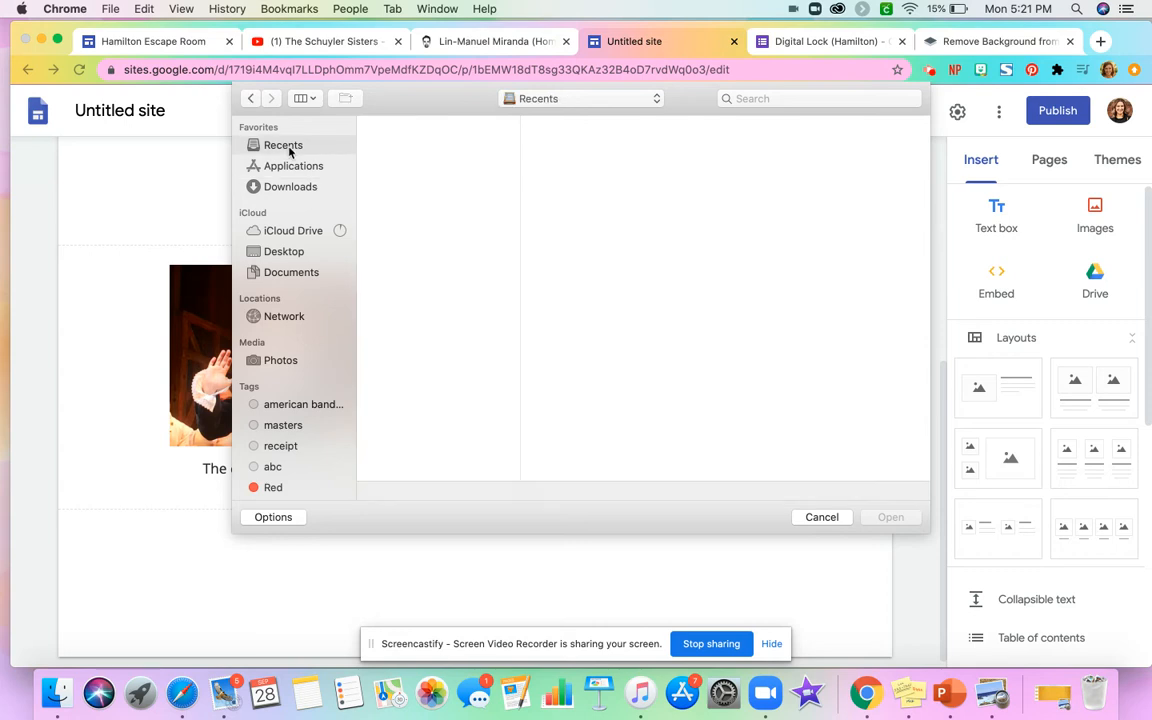
{"action": "left_click", "coordinate": [849, 98]}
{"action": "type", "text": "schuyler"}
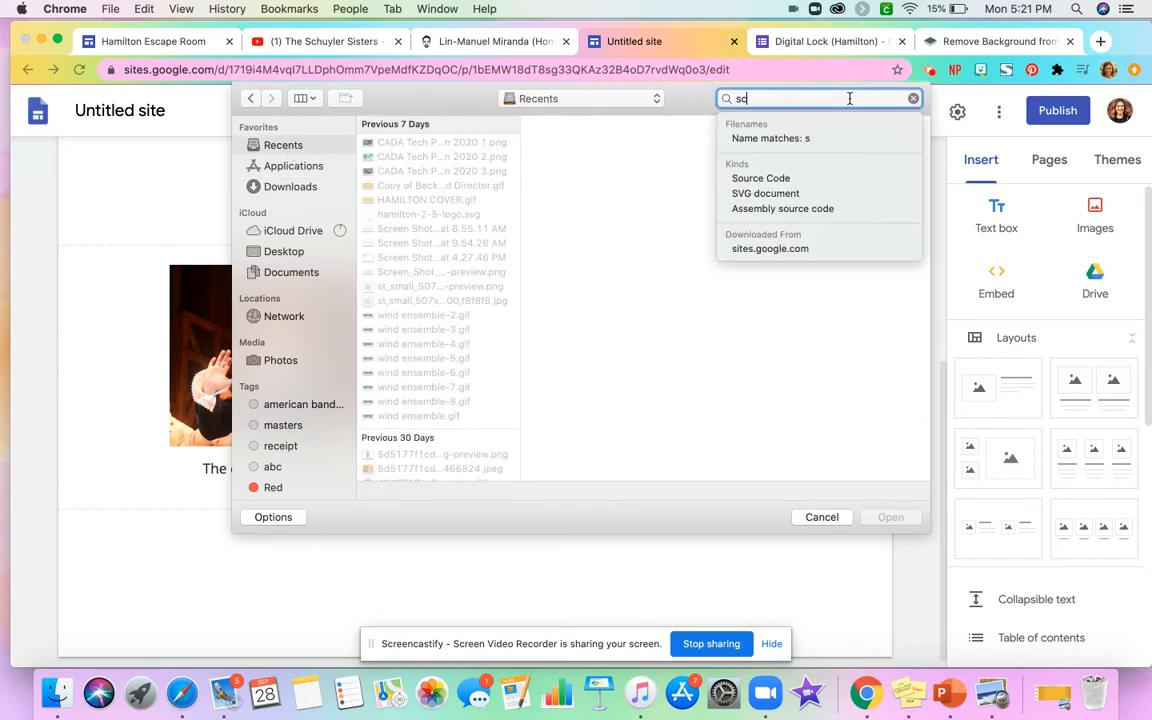
{"action": "key", "text": "Return"}
{"action": "left_click", "coordinate": [428, 127]}
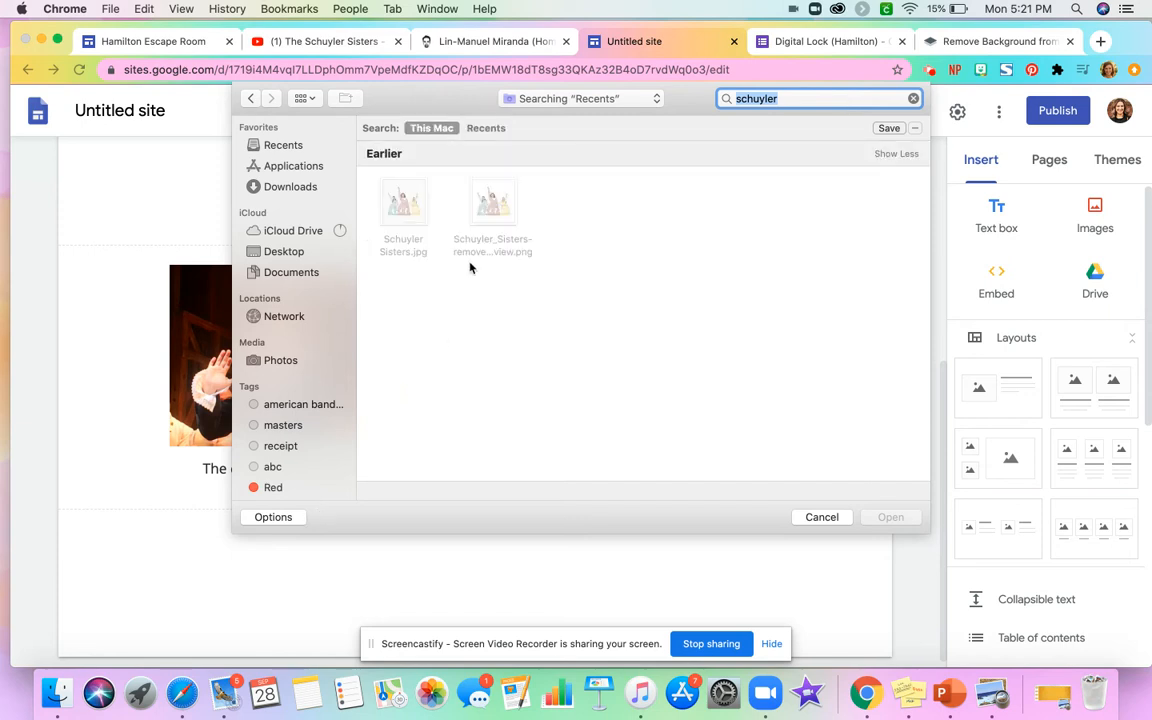
{"action": "left_click", "coordinate": [495, 207]}
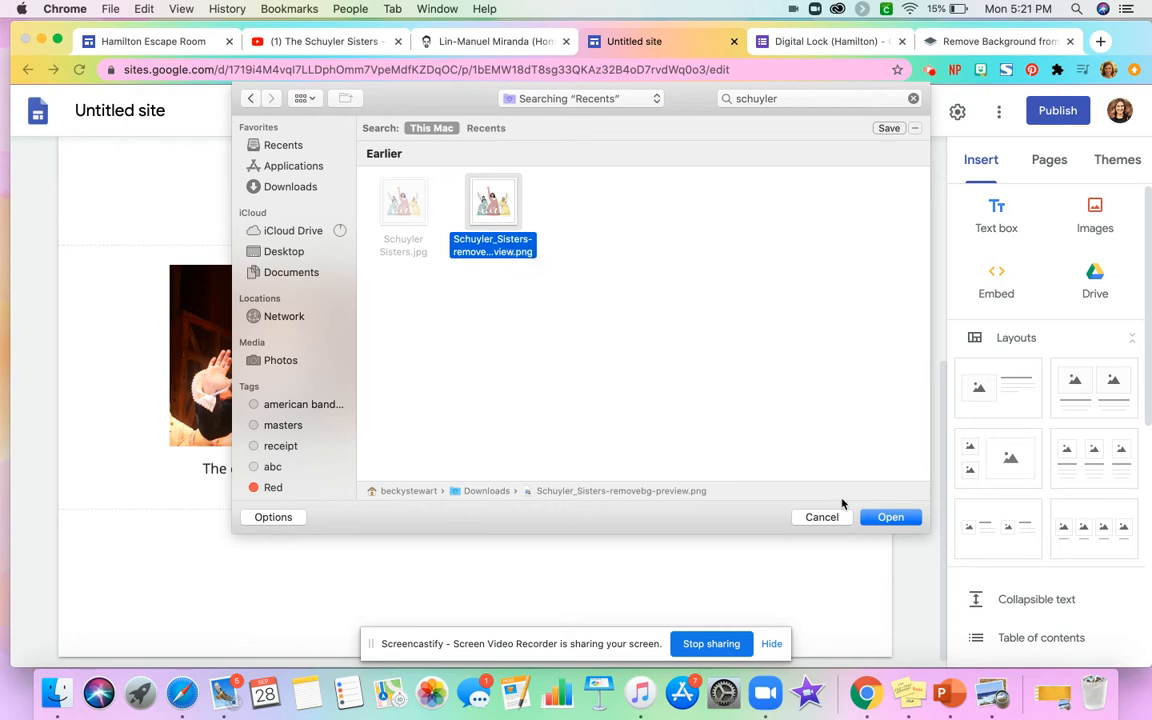
{"action": "left_click", "coordinate": [893, 517]}
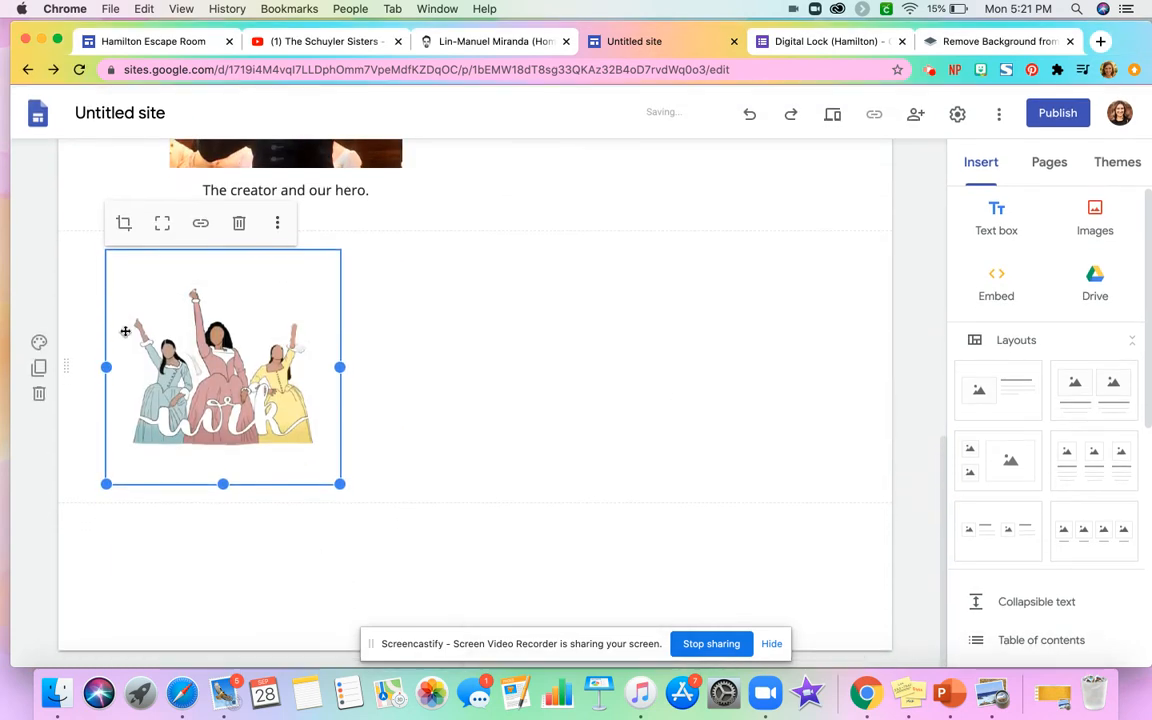
Move the Schuyler Sisters image into the section with the Lin-Manuel Miranda photo, to its right, and enlarge it
{"action": "left_click_drag", "start_coordinate": [330, 258], "coordinate": [632, 498]}
{"action": "scroll", "coordinate": [733, 489], "scroll_direction": "down", "scroll_amount": 3}
{"action": "left_click", "coordinate": [605, 338]}
{"action": "left_click_drag", "start_coordinate": [724, 483], "coordinate": [810, 500]}
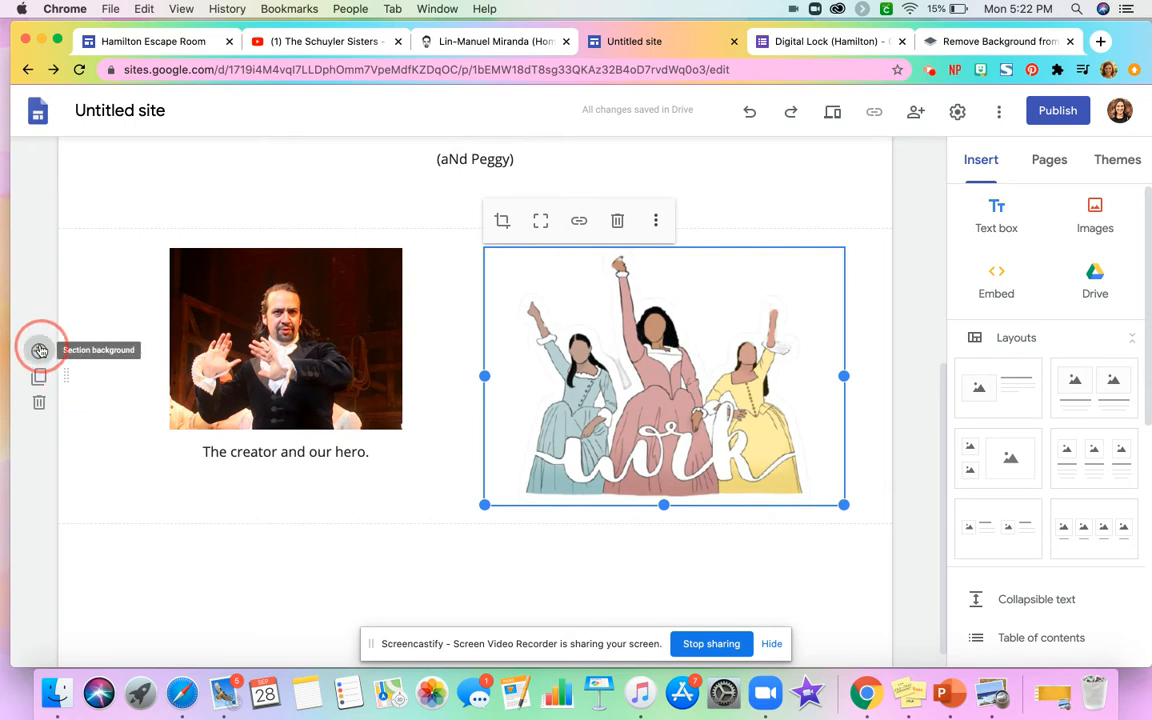
Set the background of the section holding the Lin-Manuel Miranda photo and the Schuyler Sisters image to Emphasis 2
{"action": "left_click", "coordinate": [39, 350]}
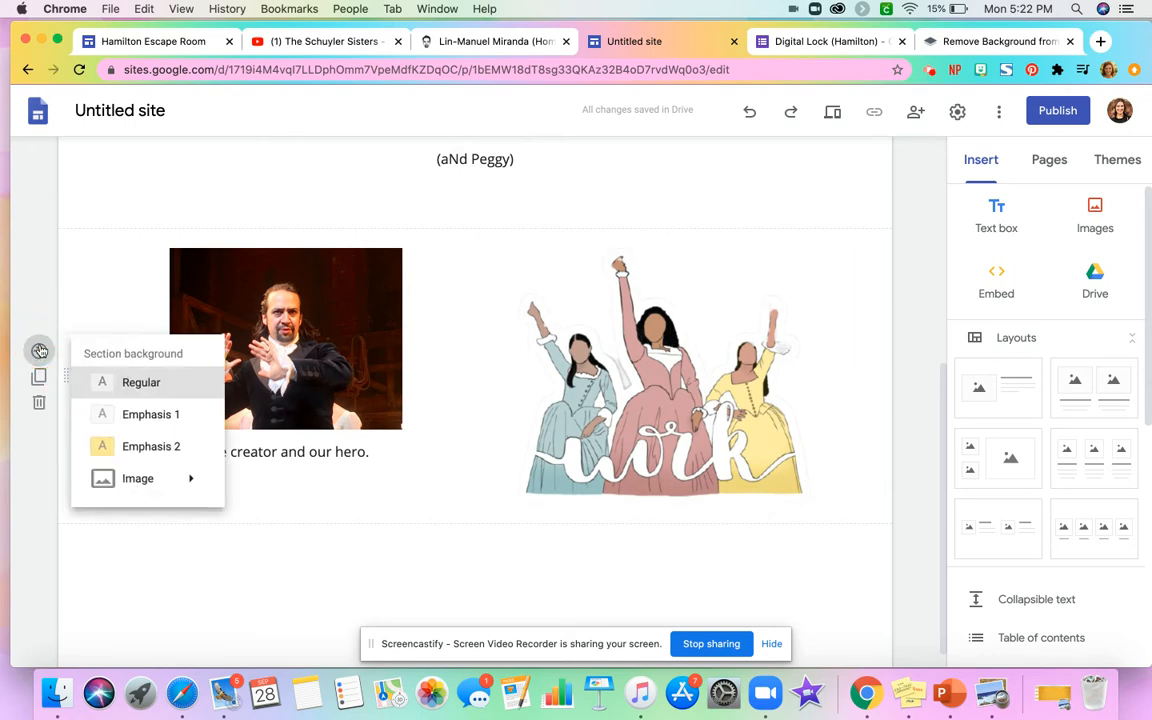
{"action": "left_click", "coordinate": [140, 450]}
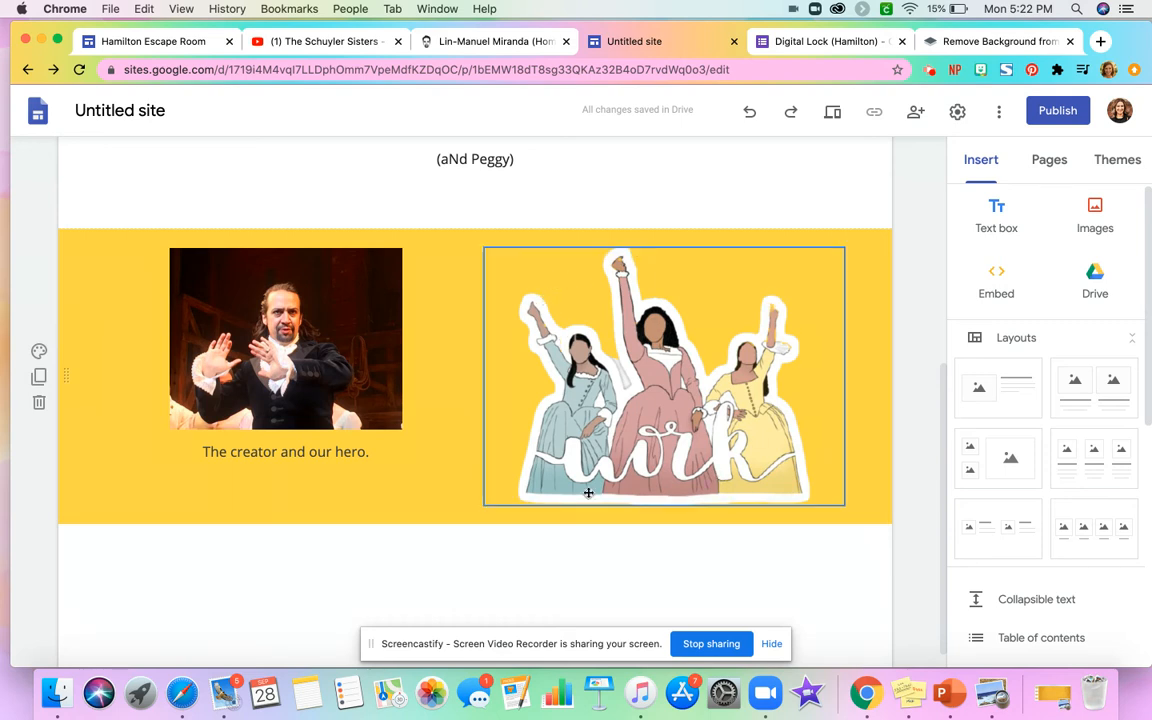
Link the Schuyler Sisters image to the open YouTube video "The Schuyler Sisters" by copying its URL
{"action": "left_click", "coordinate": [651, 412]}
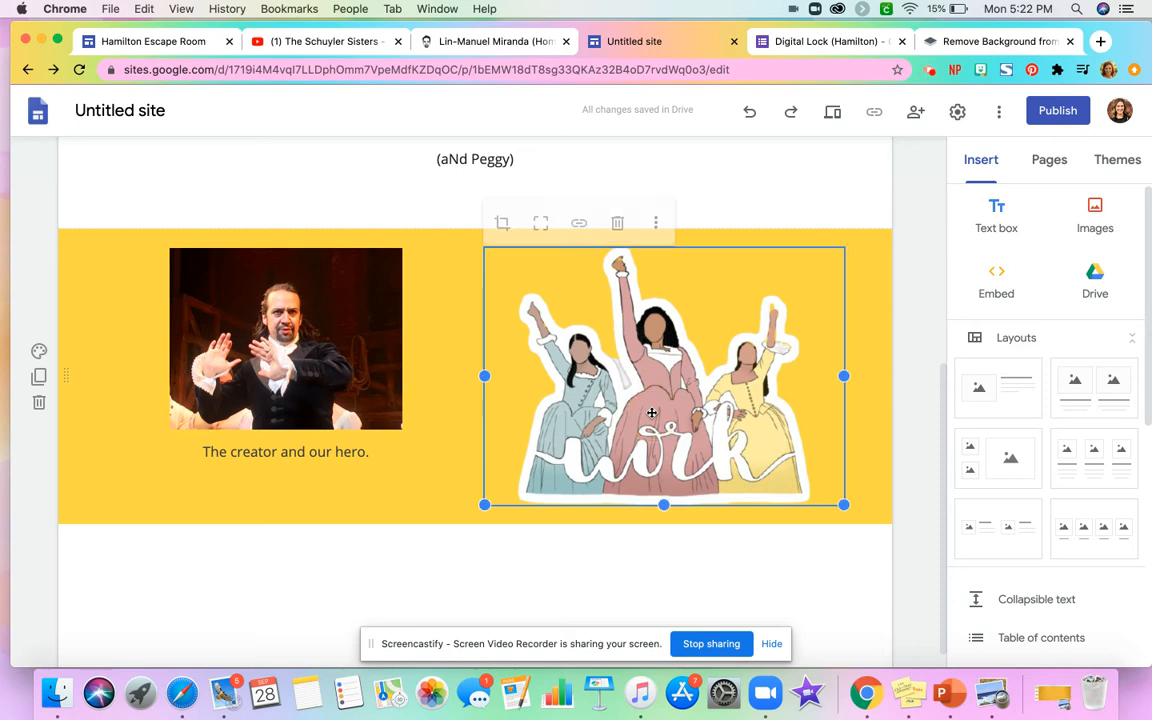
{"action": "left_click", "coordinate": [579, 221]}
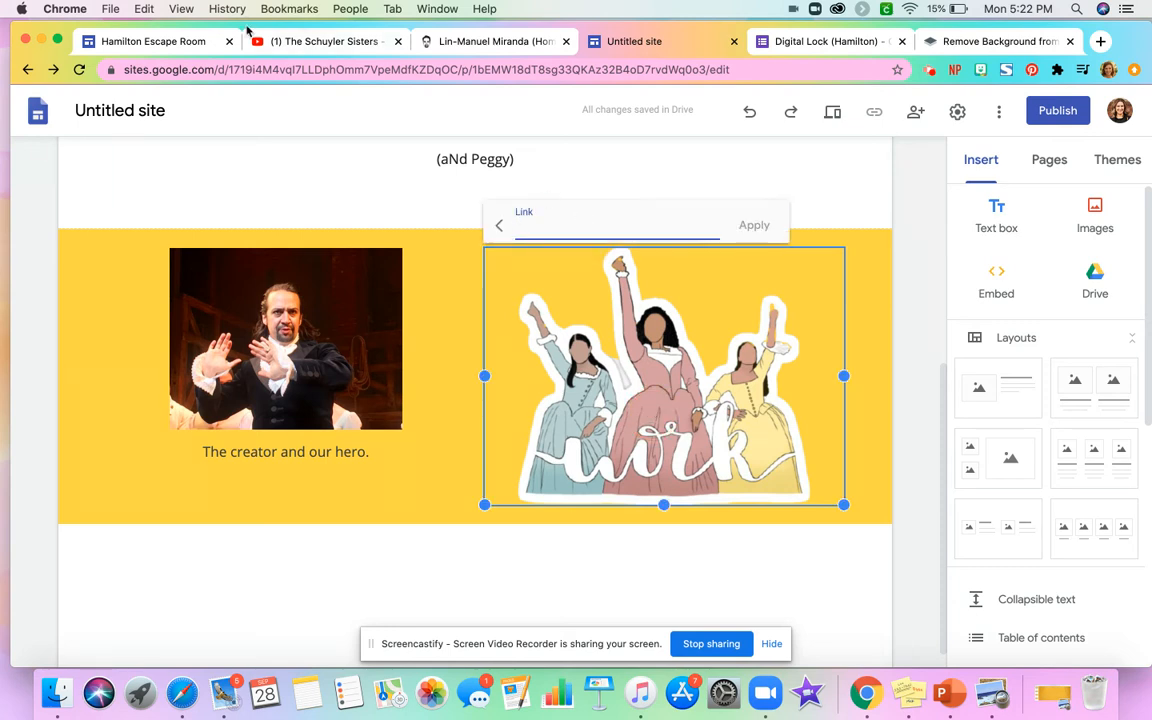
{"action": "left_click", "coordinate": [265, 40]}
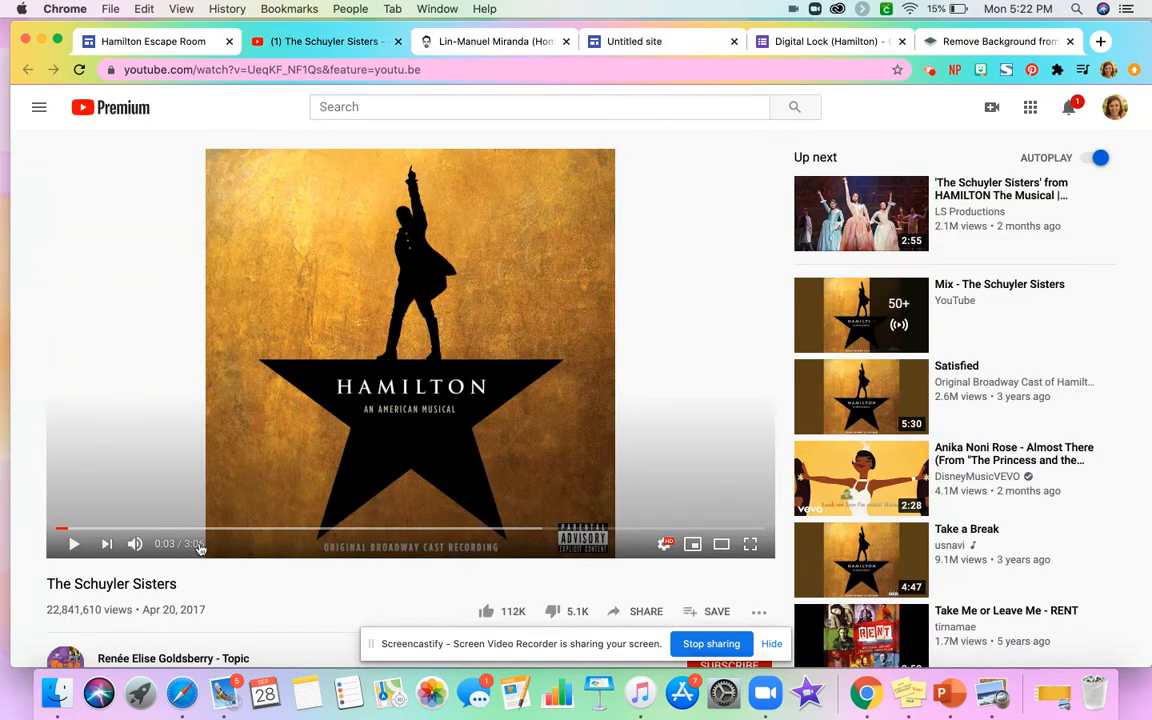
{"action": "left_click", "coordinate": [436, 63]}
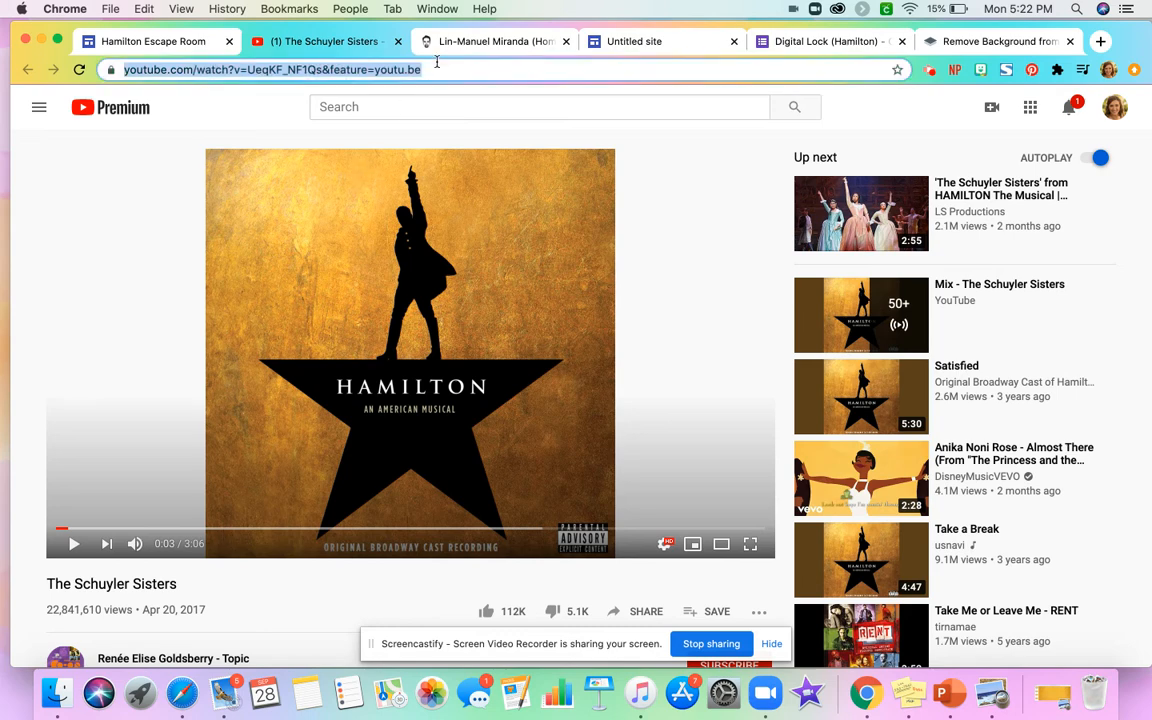
{"action": "left_click", "coordinate": [447, 40]}
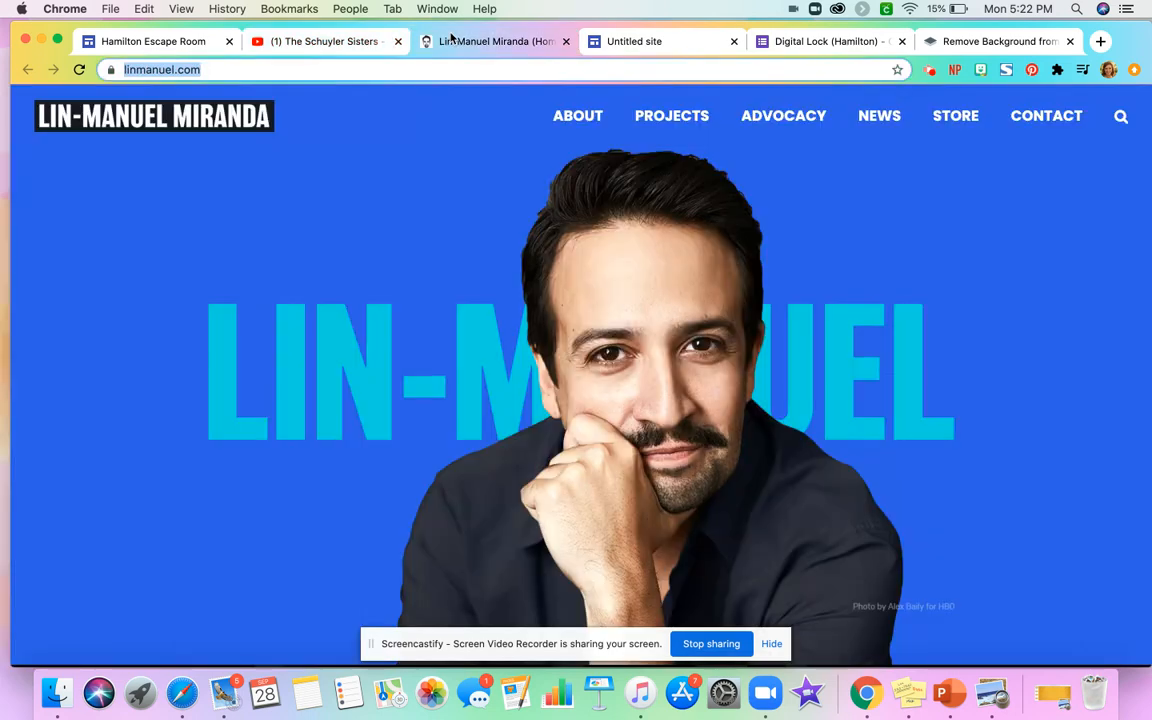
{"action": "left_click", "coordinate": [643, 41]}
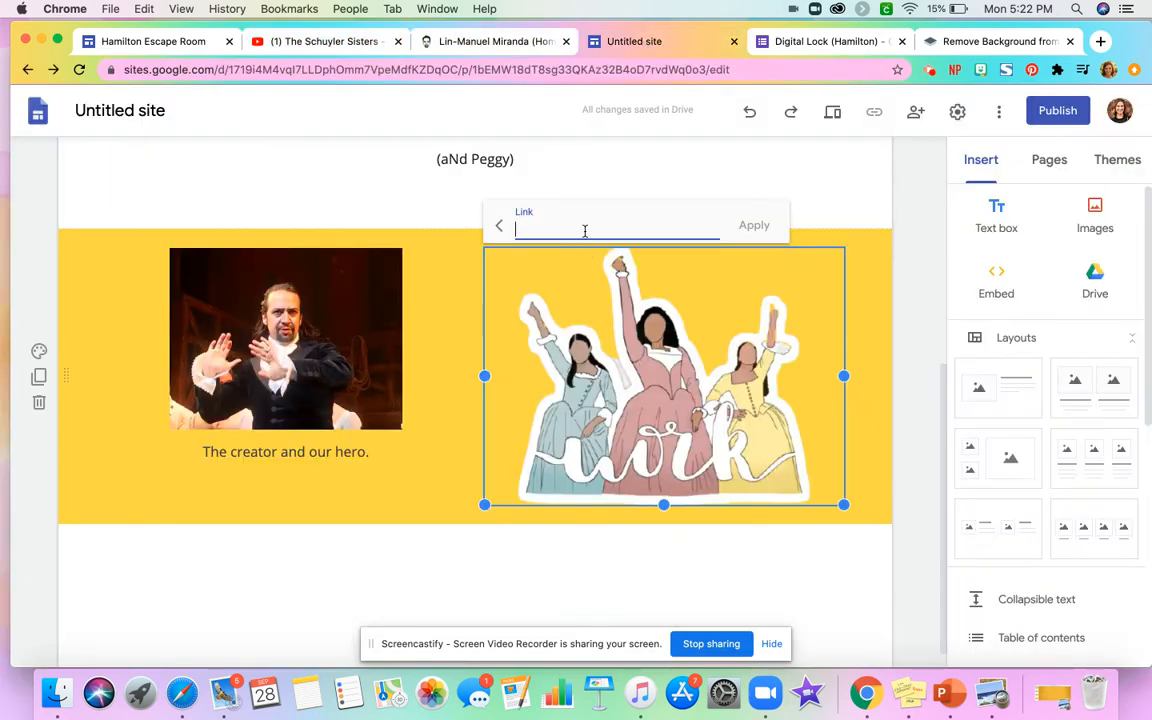
{"action": "key", "text": "super+v"}
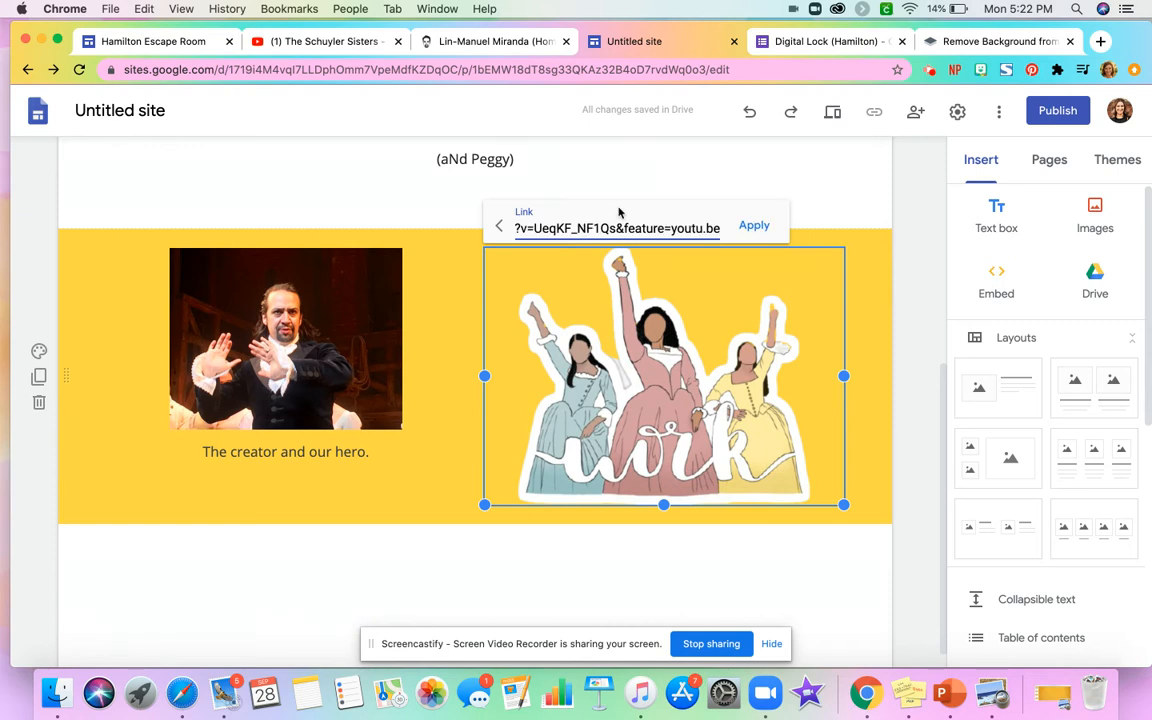
{"action": "left_click", "coordinate": [754, 226]}
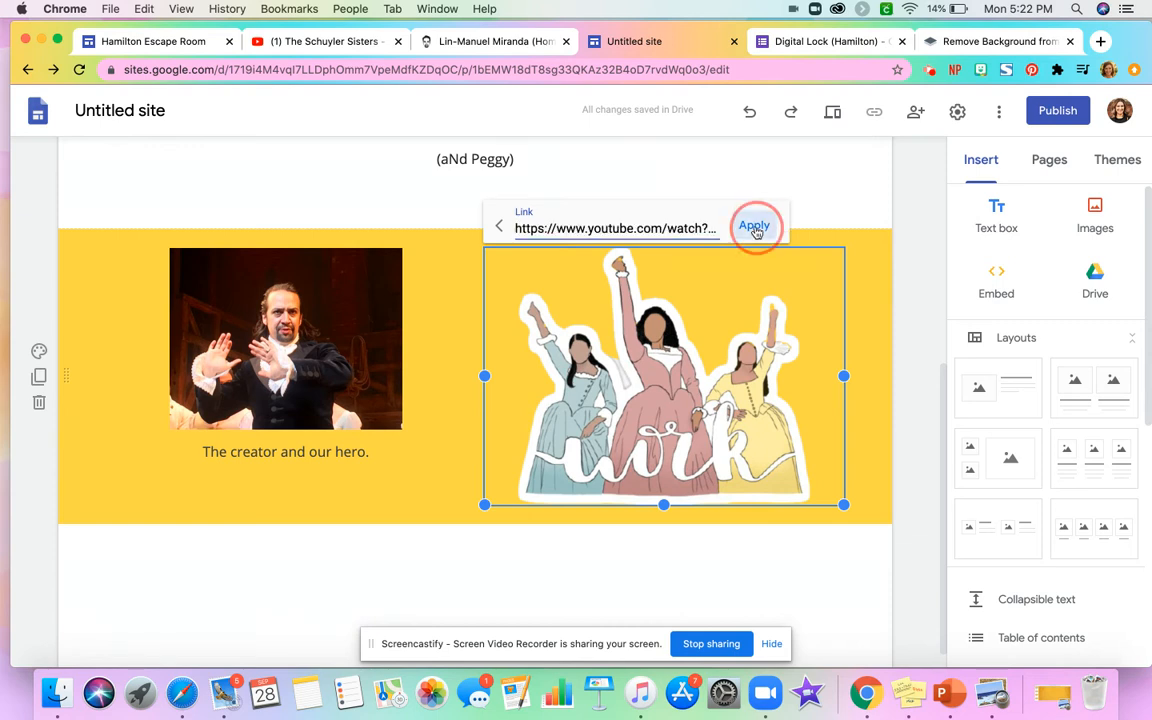
{"action": "left_click", "coordinate": [903, 460]}
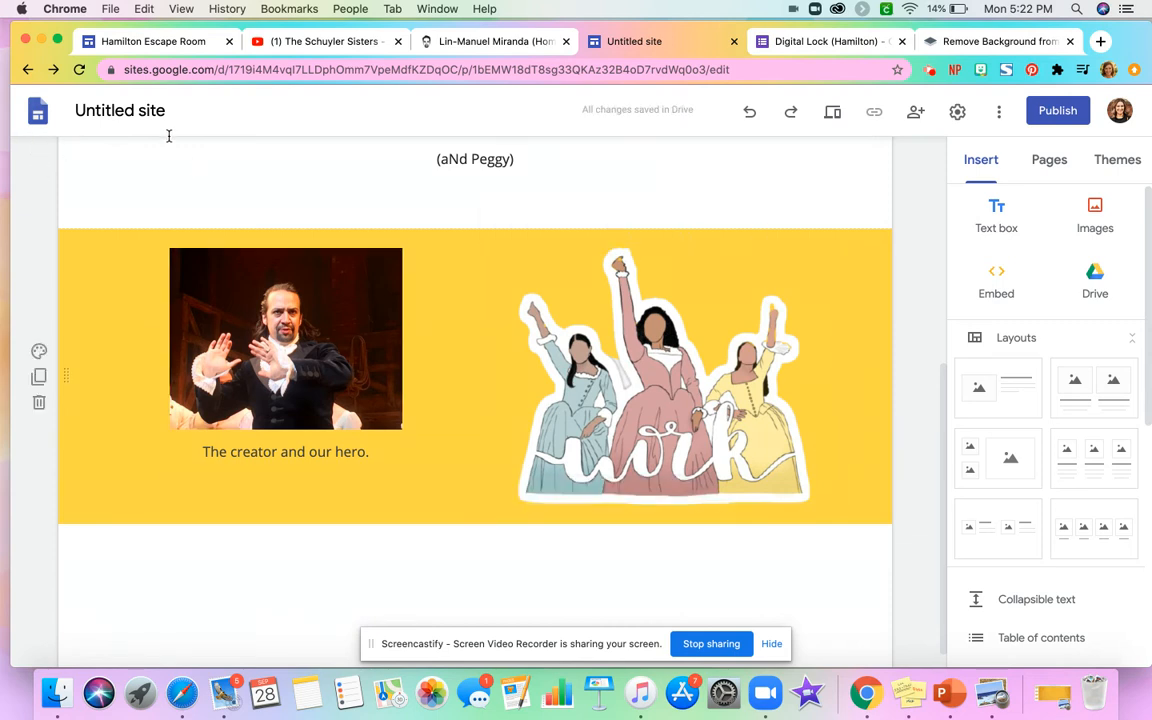
Search YouTube for "alexander hamilton", insert the "Alexander Hamilton" video dated Jul 4, 2016 below the yellow section, and move it to the right half
{"action": "left_click", "coordinate": [158, 42]}
{"action": "scroll", "coordinate": [745, 400], "scroll_direction": "down", "scroll_amount": 5}
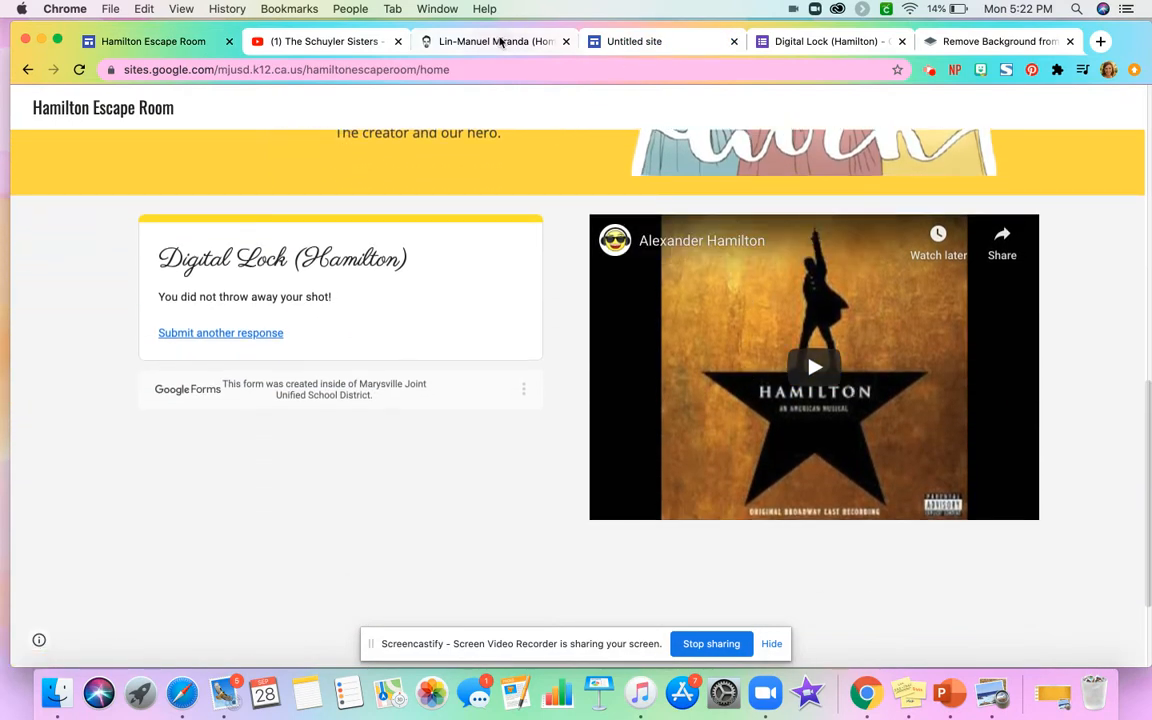
{"action": "left_click", "coordinate": [687, 42]}
{"action": "scroll", "coordinate": [920, 410], "scroll_direction": "down", "scroll_amount": 1}
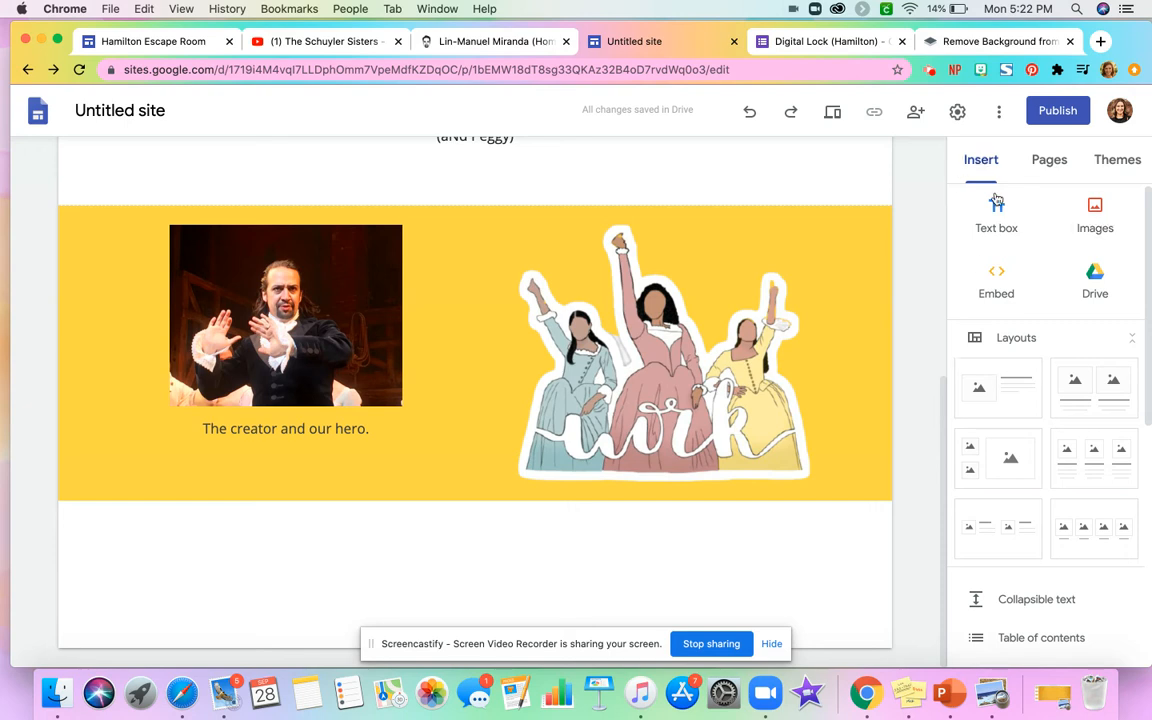
{"action": "scroll", "coordinate": [1035, 450], "scroll_direction": "down", "scroll_amount": 8}
{"action": "left_click", "coordinate": [978, 454]}
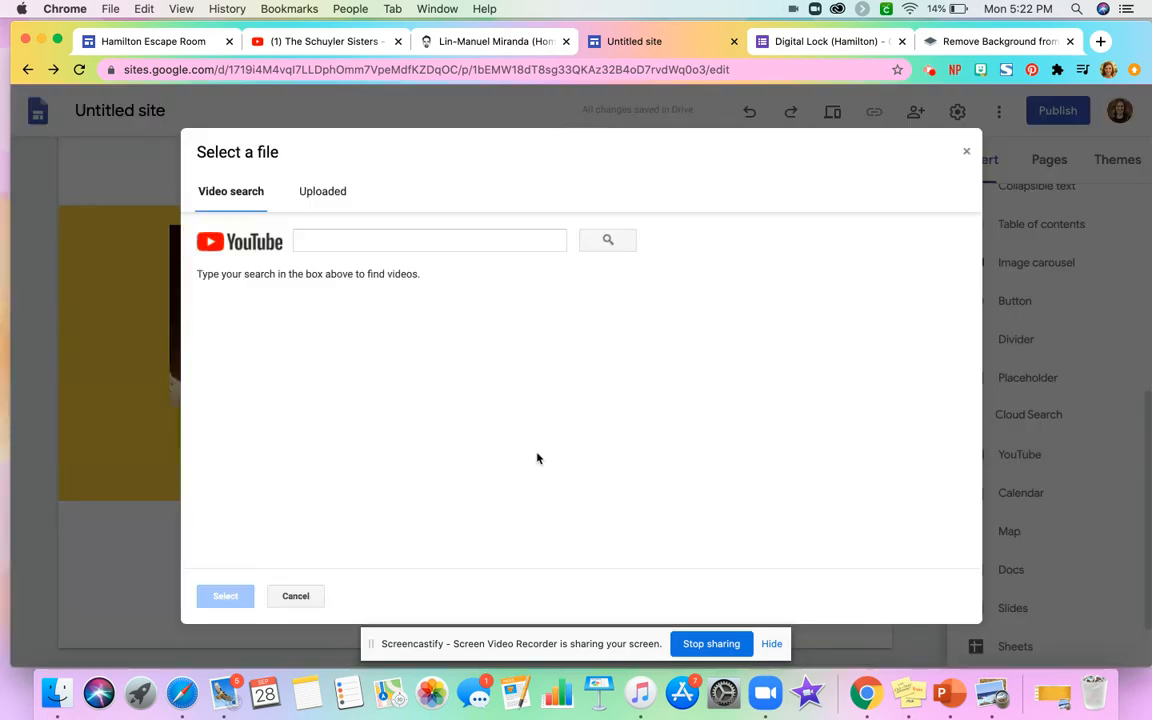
{"action": "left_click", "coordinate": [393, 241]}
{"action": "type", "text": "alexander hamilton"}
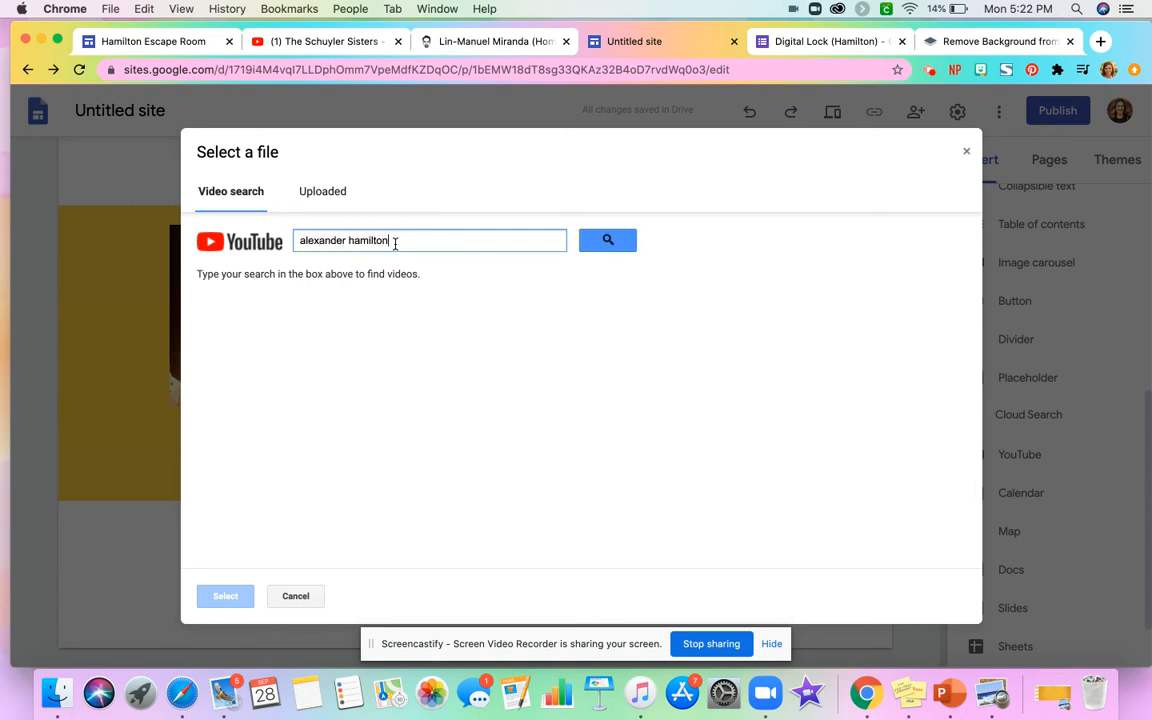
{"action": "key", "text": "Return"}
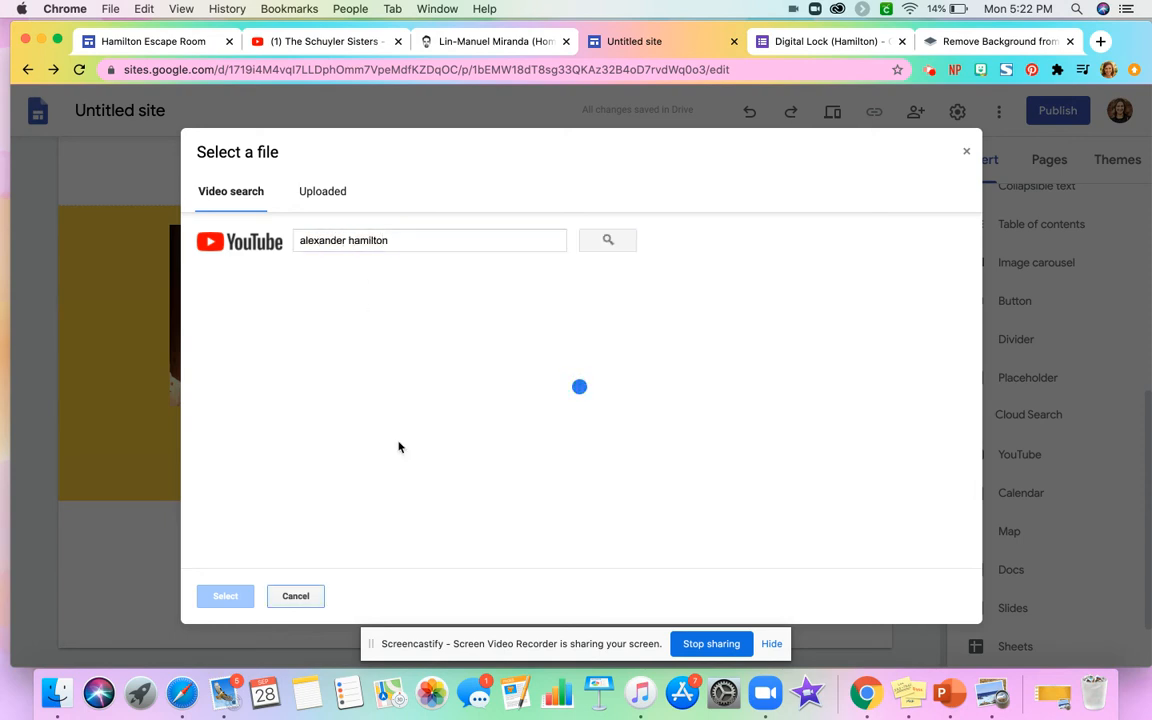
{"action": "left_click", "coordinate": [392, 318]}
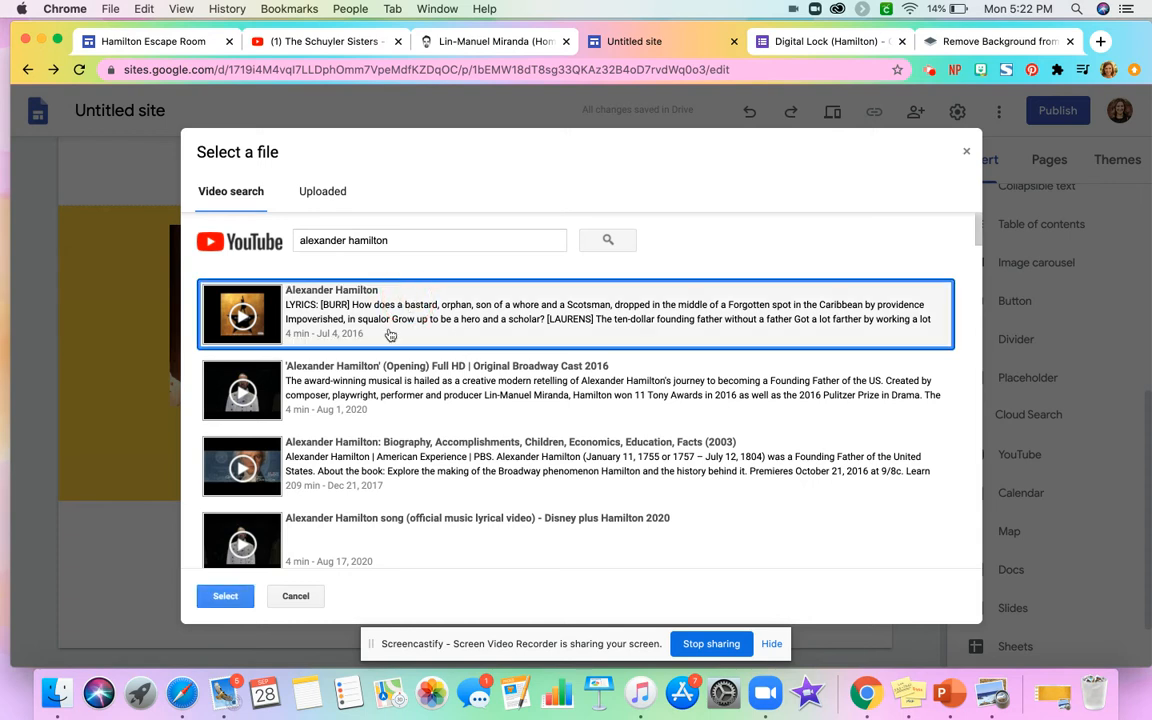
{"action": "left_click", "coordinate": [226, 596]}
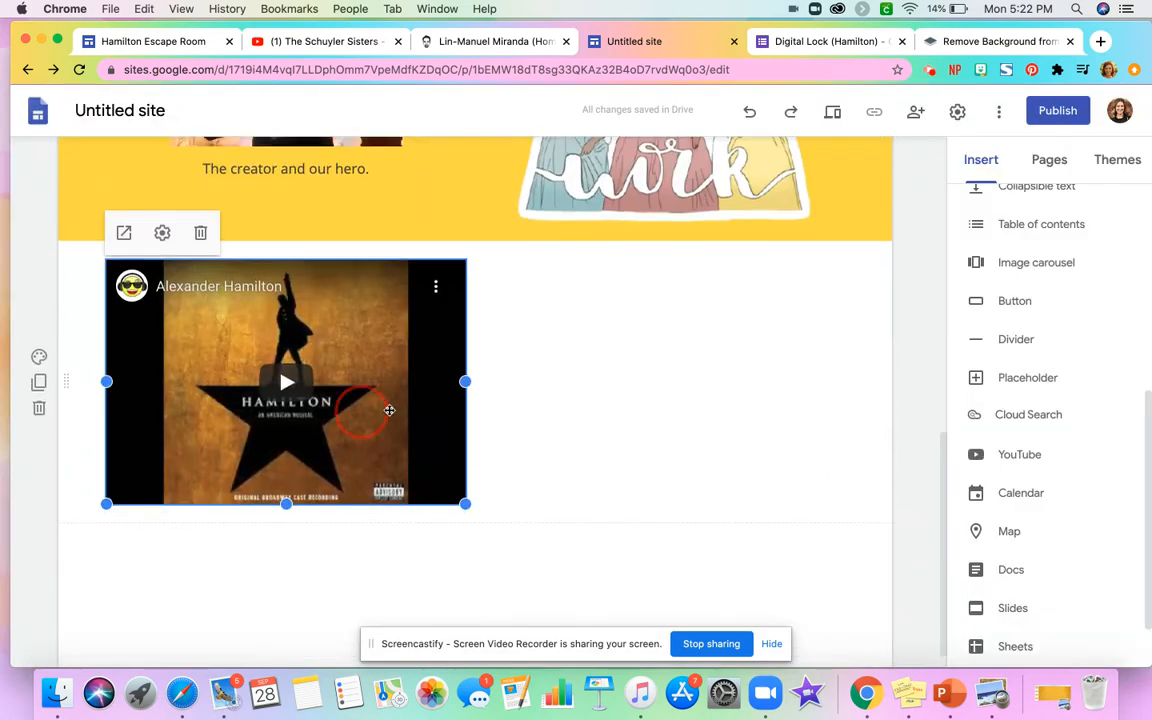
{"action": "left_click_drag", "start_coordinate": [386, 406], "coordinate": [716, 398]}
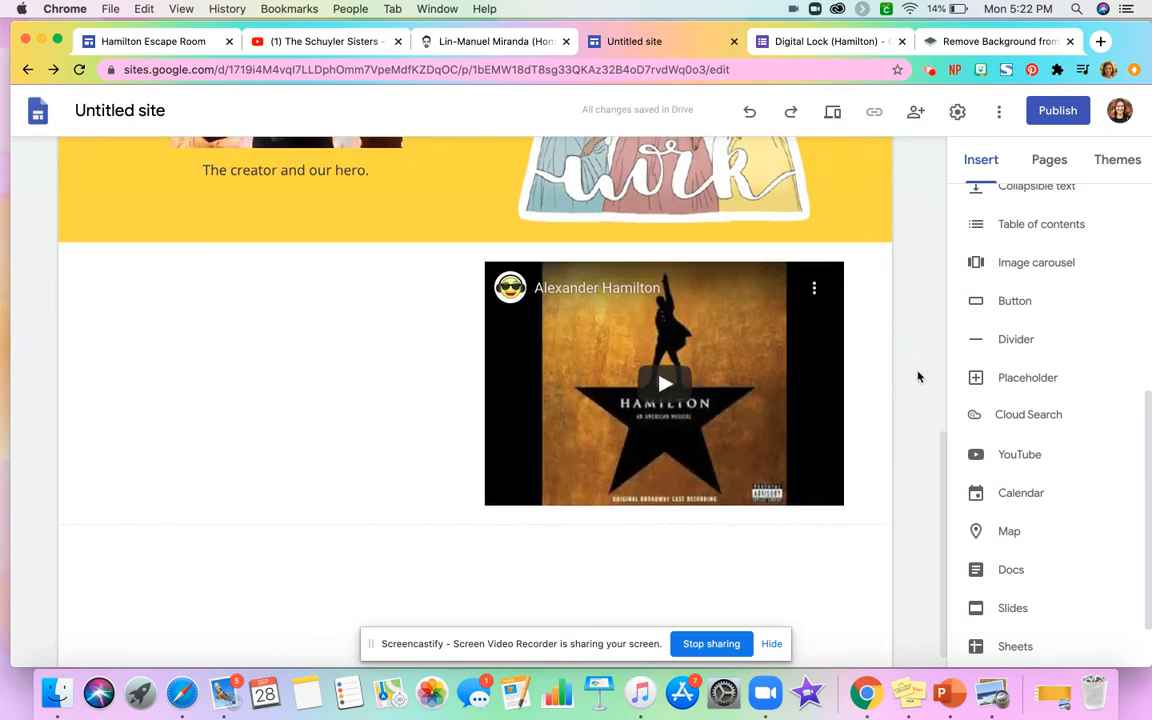
{"action": "scroll", "coordinate": [919, 377], "scroll_direction": "down", "scroll_amount": 1}
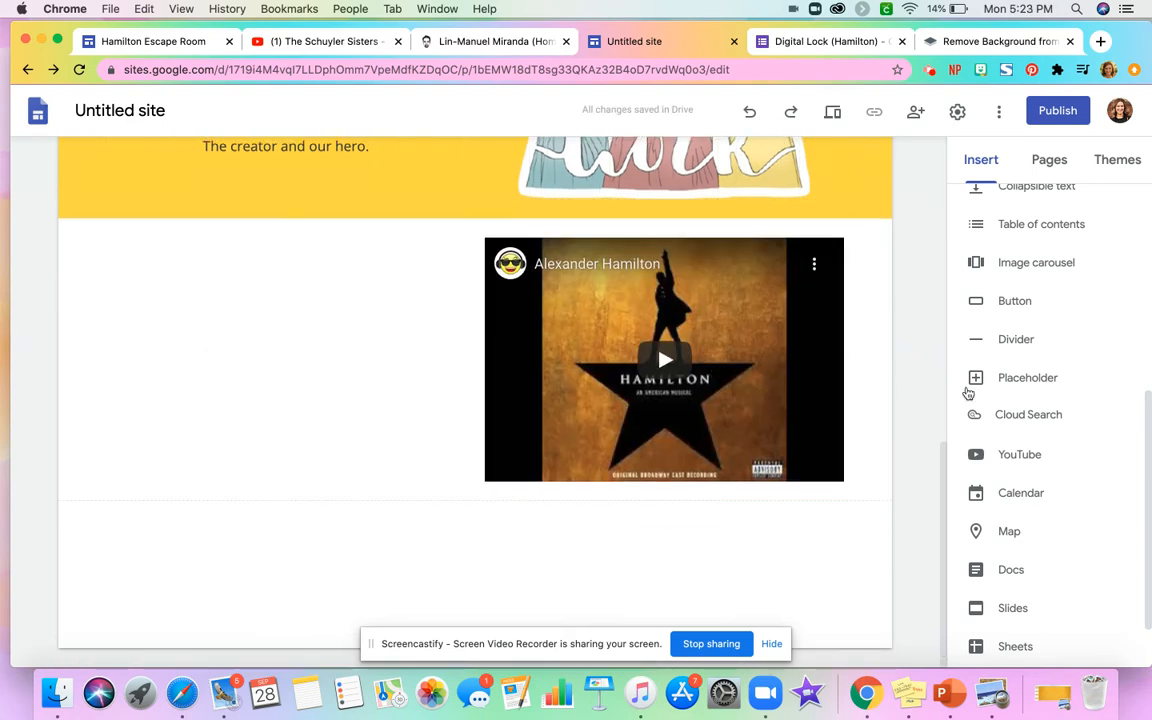
Switch to the "Digital Lock (Hamilton)" form and examine the Word Lock question's response validation and its description and validation options
{"action": "left_click", "coordinate": [815, 43]}
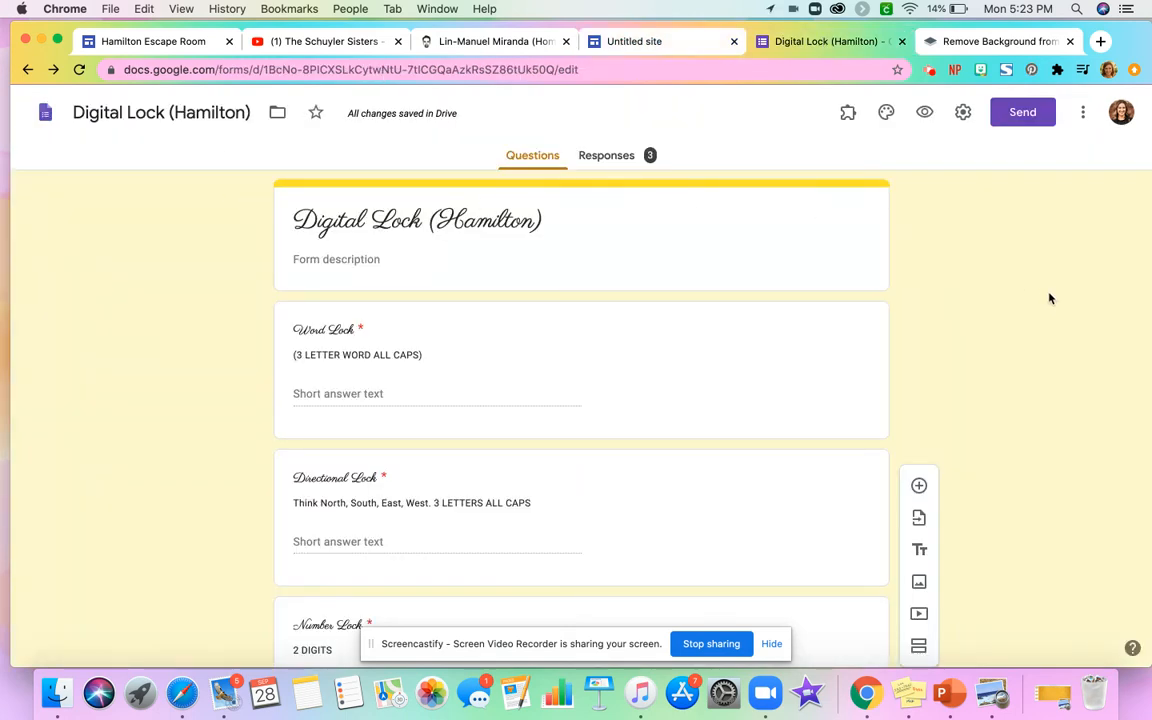
{"action": "left_click", "coordinate": [1060, 343]}
{"action": "left_click", "coordinate": [650, 345]}
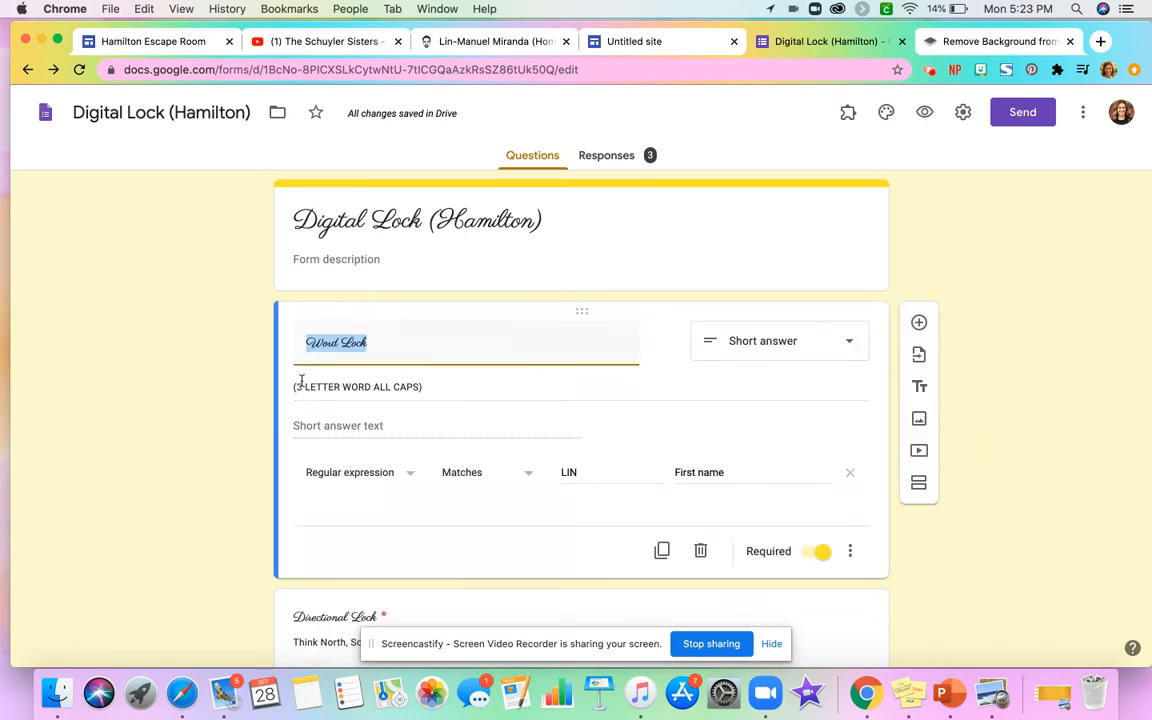
{"action": "left_click", "coordinate": [850, 551]}
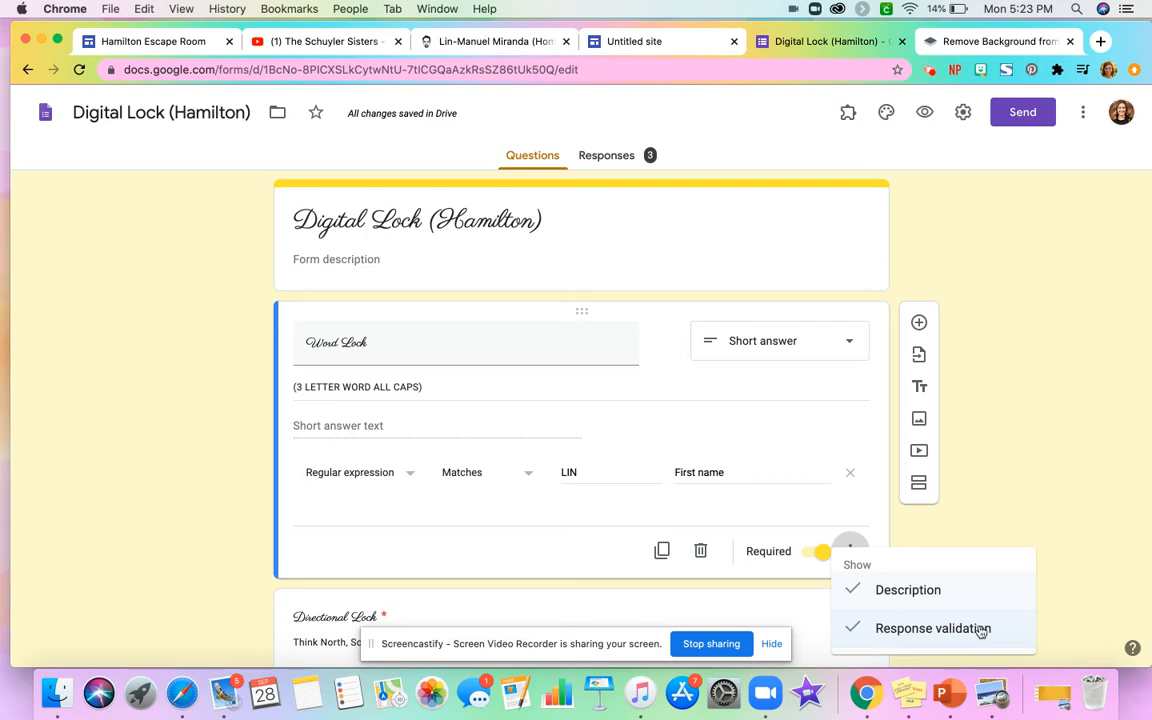
{"action": "left_click", "coordinate": [1006, 499]}
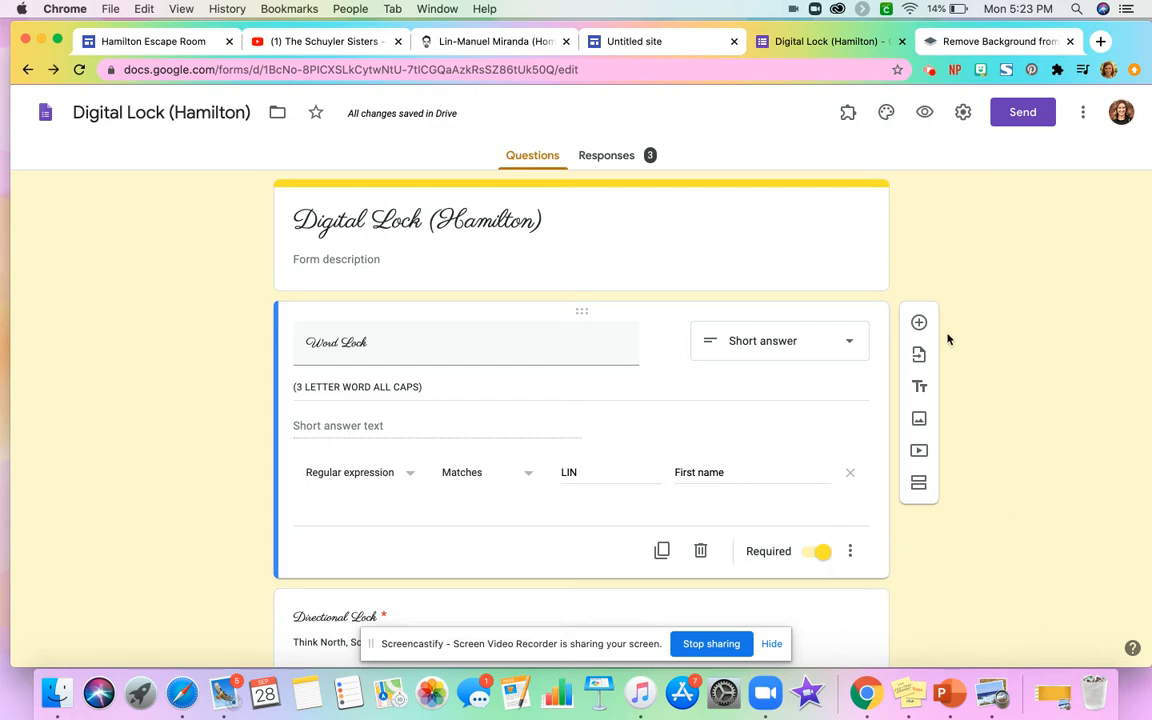
Add a short-answer question "Word Lock" with the description "3 LETTERS ALL CAPS" and response validation below the existing Word Lock question
{"action": "left_click", "coordinate": [919, 322]}
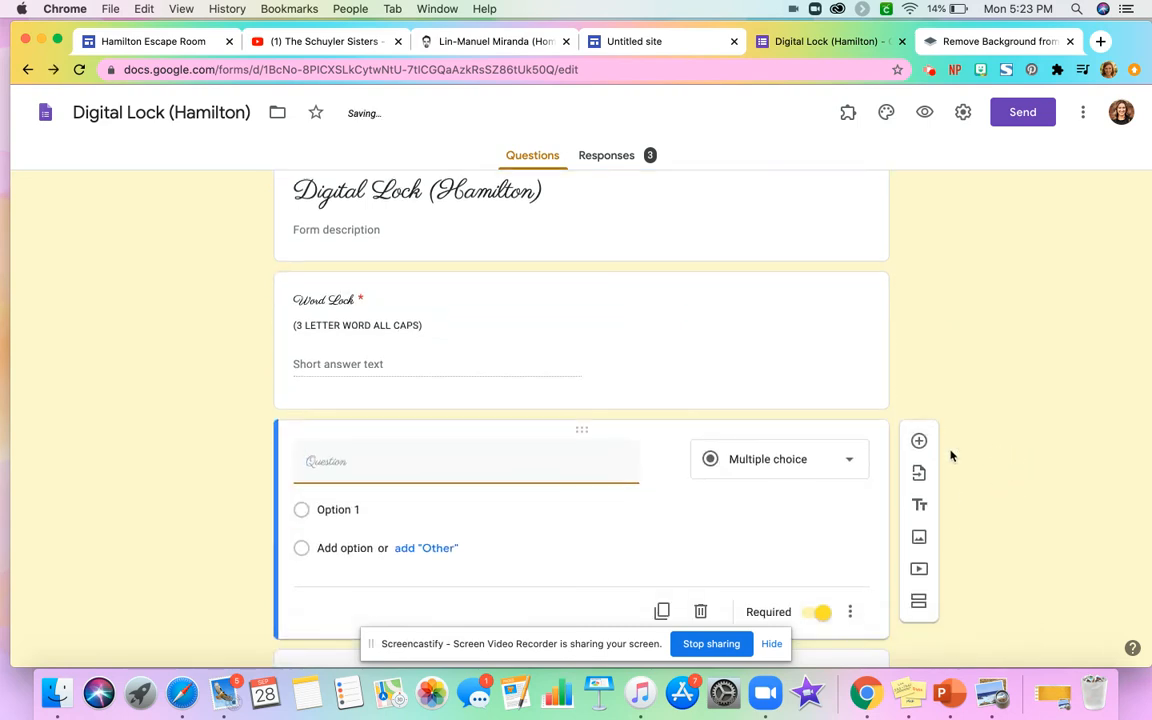
{"action": "type", "text": "Word Lock"}
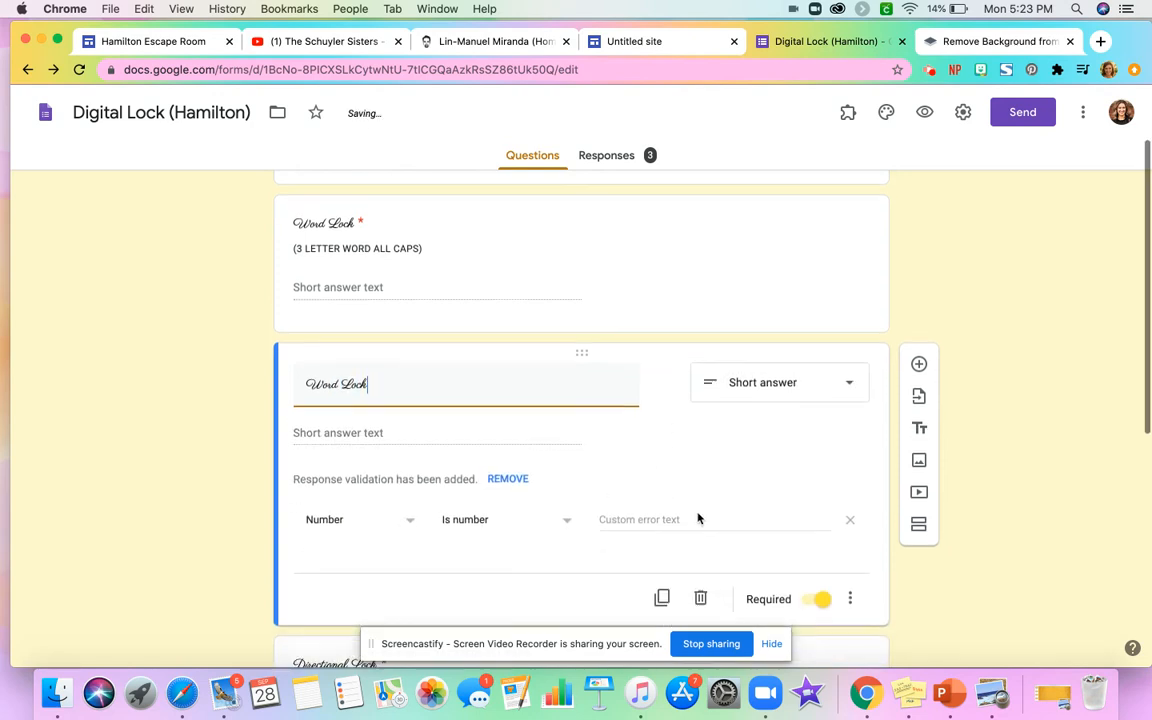
{"action": "left_click", "coordinate": [851, 600]}
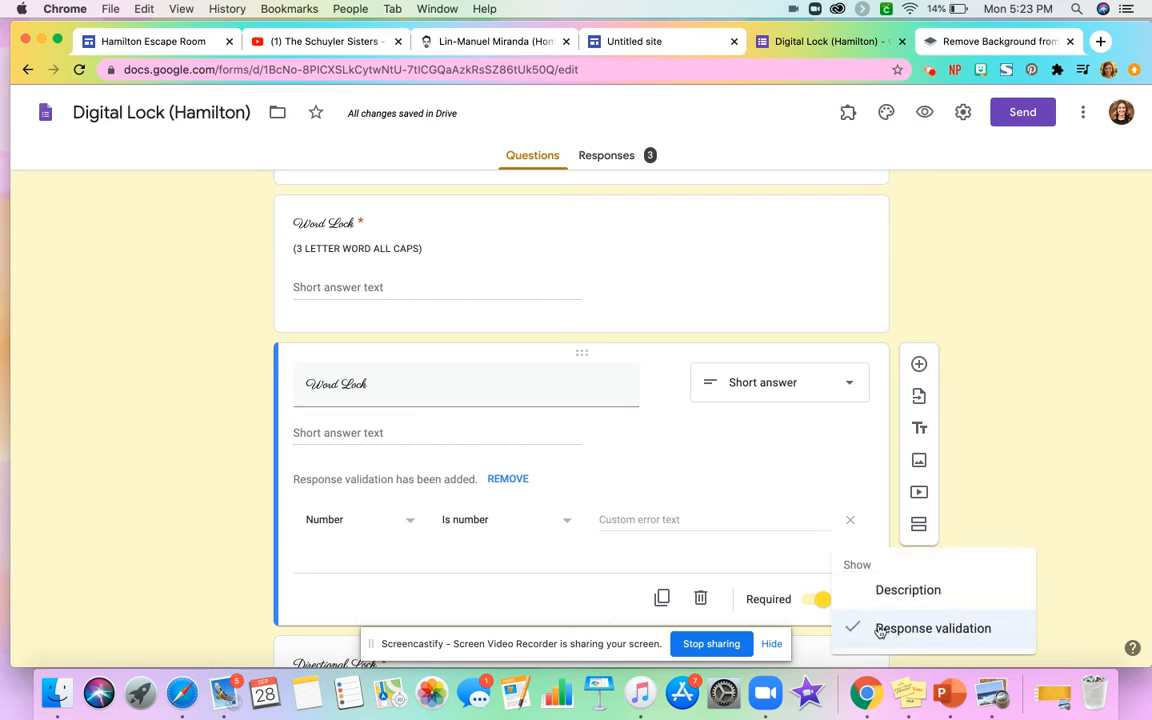
{"action": "left_click", "coordinate": [1013, 594]}
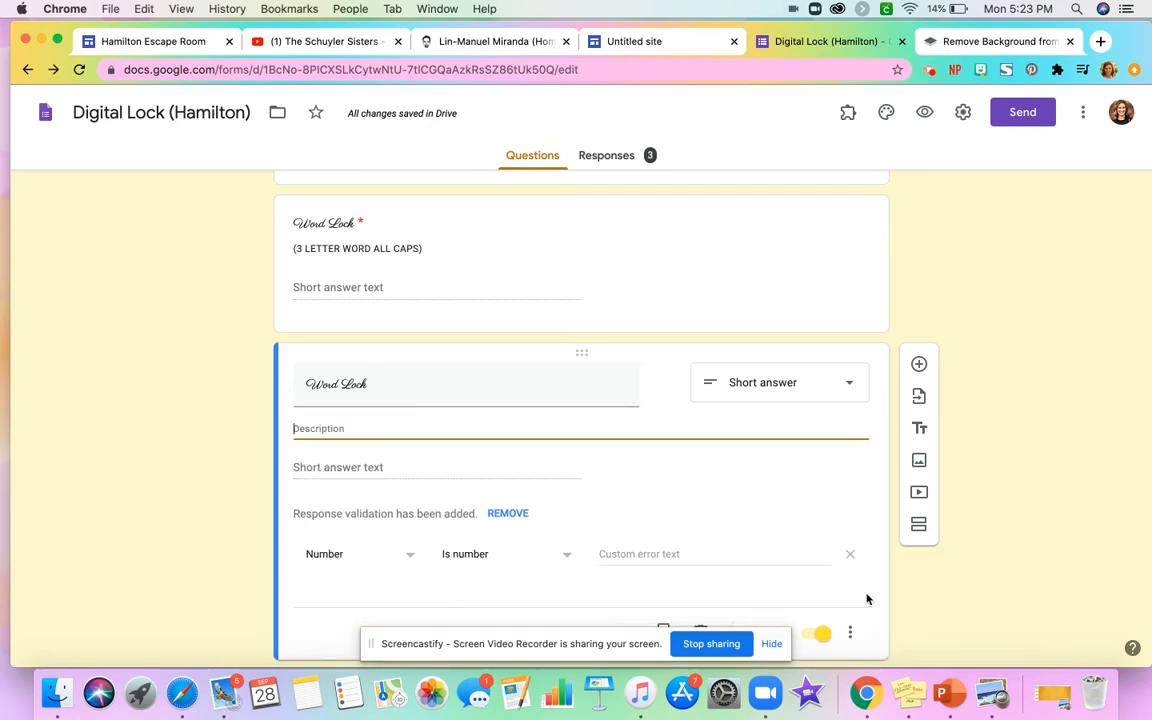
{"action": "left_click", "coordinate": [602, 428]}
{"action": "type", "text": "3 LETTERS ALL CAPS"}
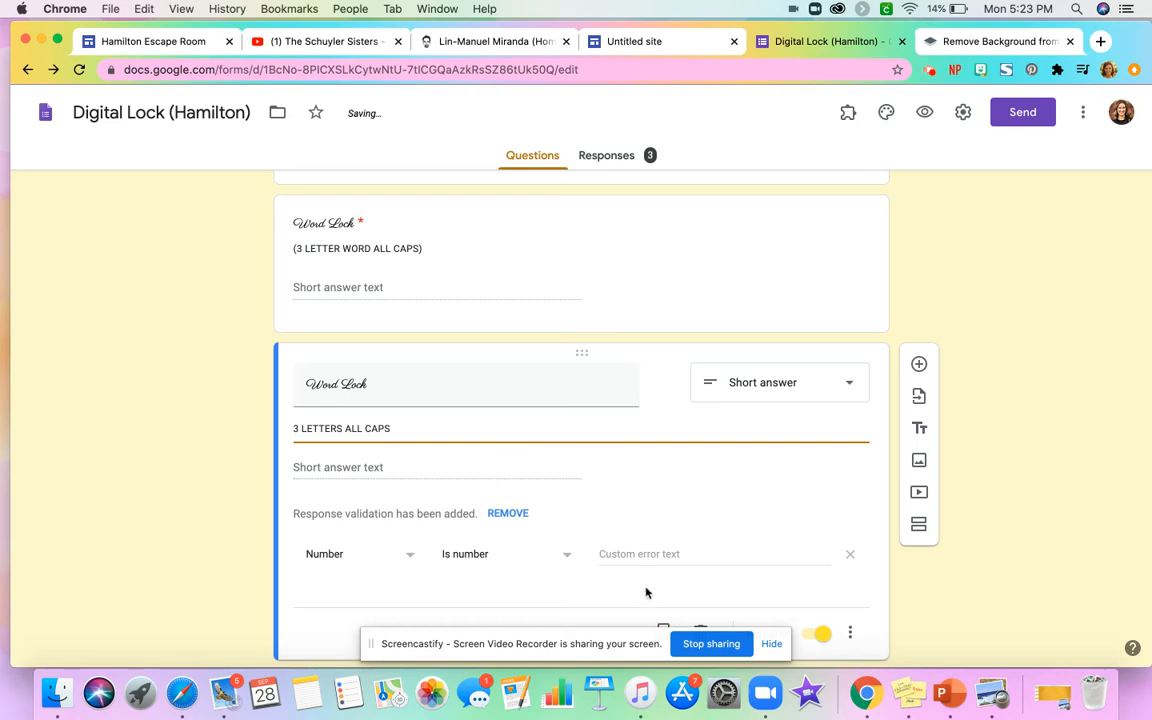
Set the new question's validation to Regular expression, Matches, pattern "LIN", with the custom error text "First Name"
{"action": "scroll", "coordinate": [675, 616], "scroll_direction": "down", "scroll_amount": 3}
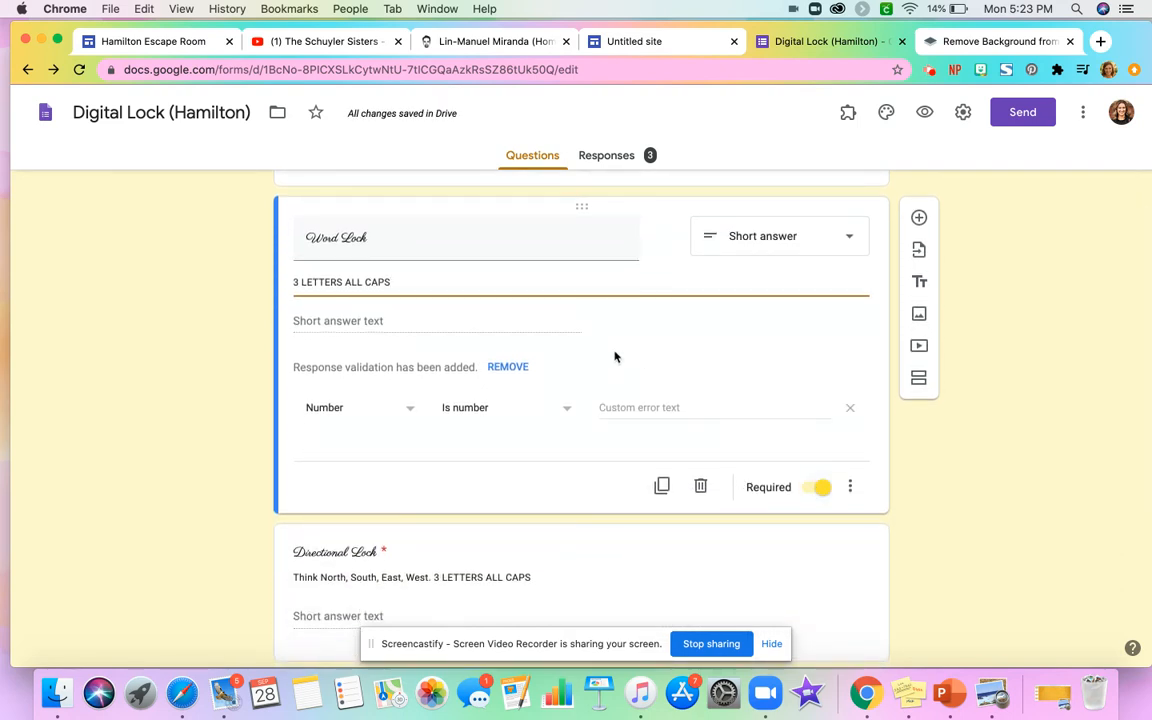
{"action": "left_click", "coordinate": [373, 406]}
{"action": "left_click", "coordinate": [370, 513]}
{"action": "left_click", "coordinate": [470, 410]}
{"action": "left_click", "coordinate": [478, 479]}
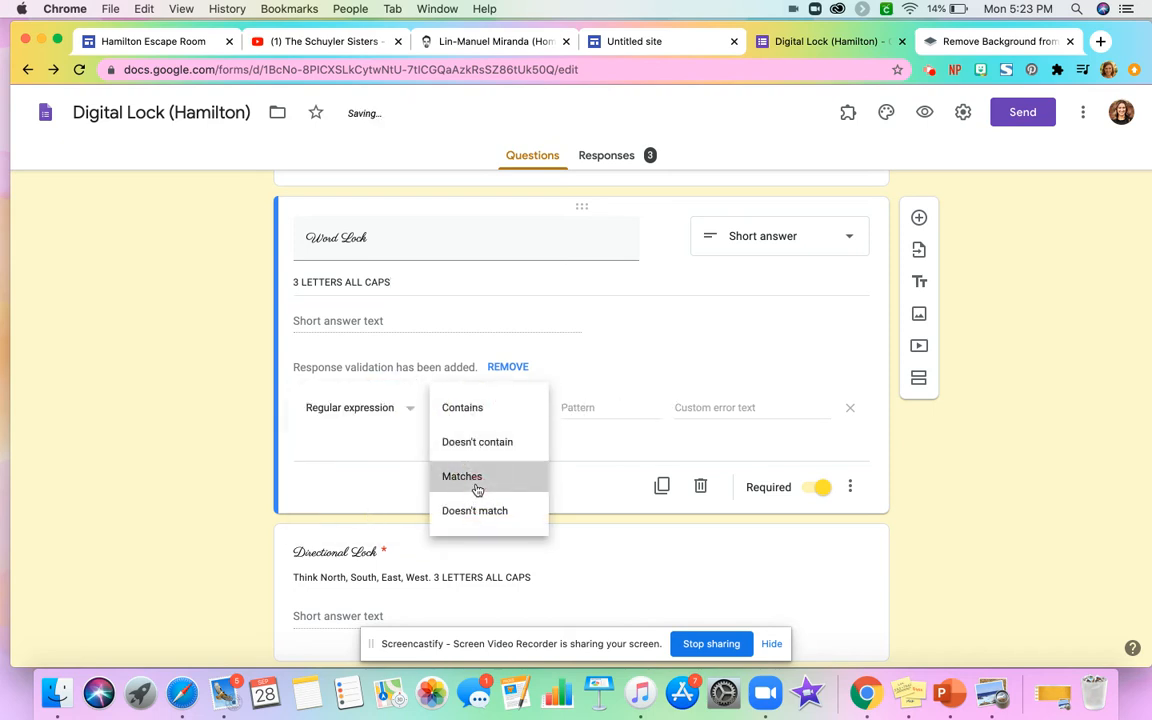
{"action": "left_click", "coordinate": [591, 407]}
{"action": "type", "text": "LIN"}
{"action": "left_click", "coordinate": [714, 408]}
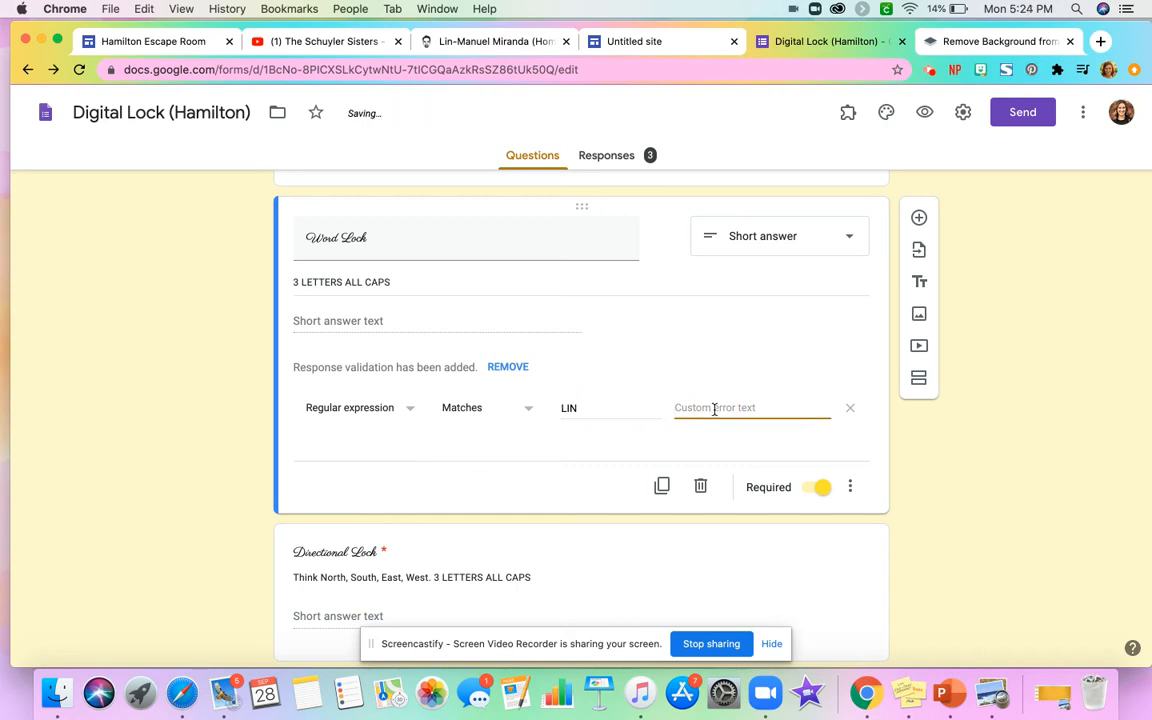
{"action": "type", "text": "F"}
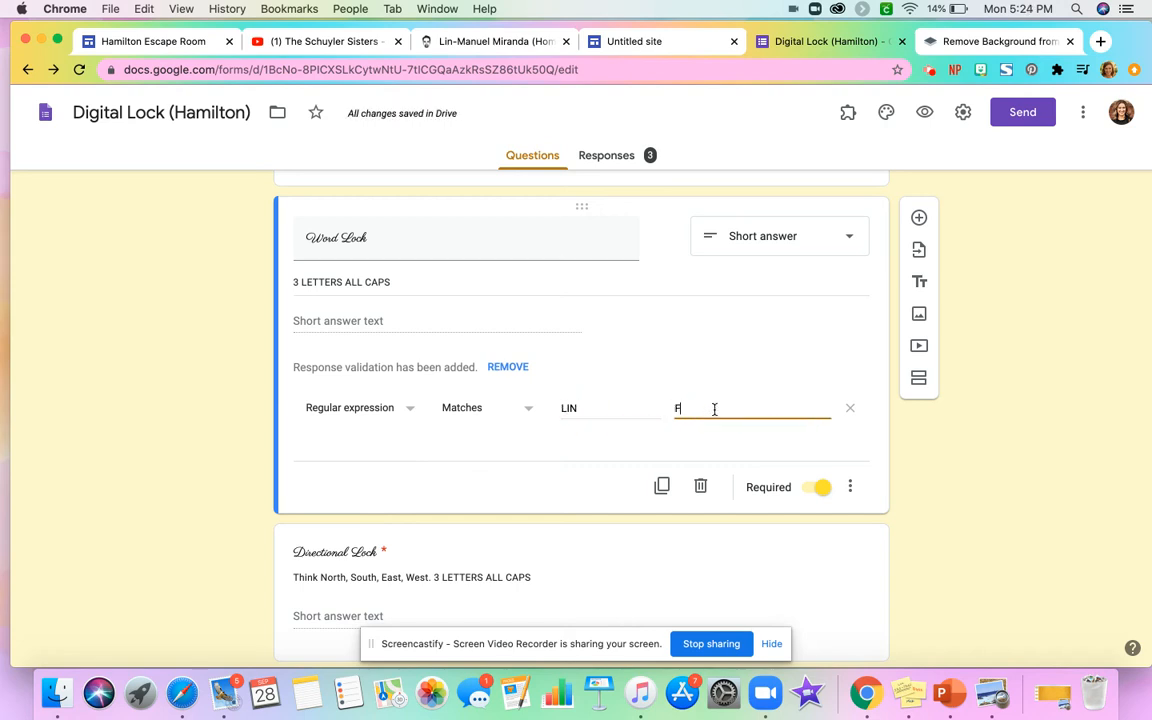
{"action": "type", "text": "irst Name"}
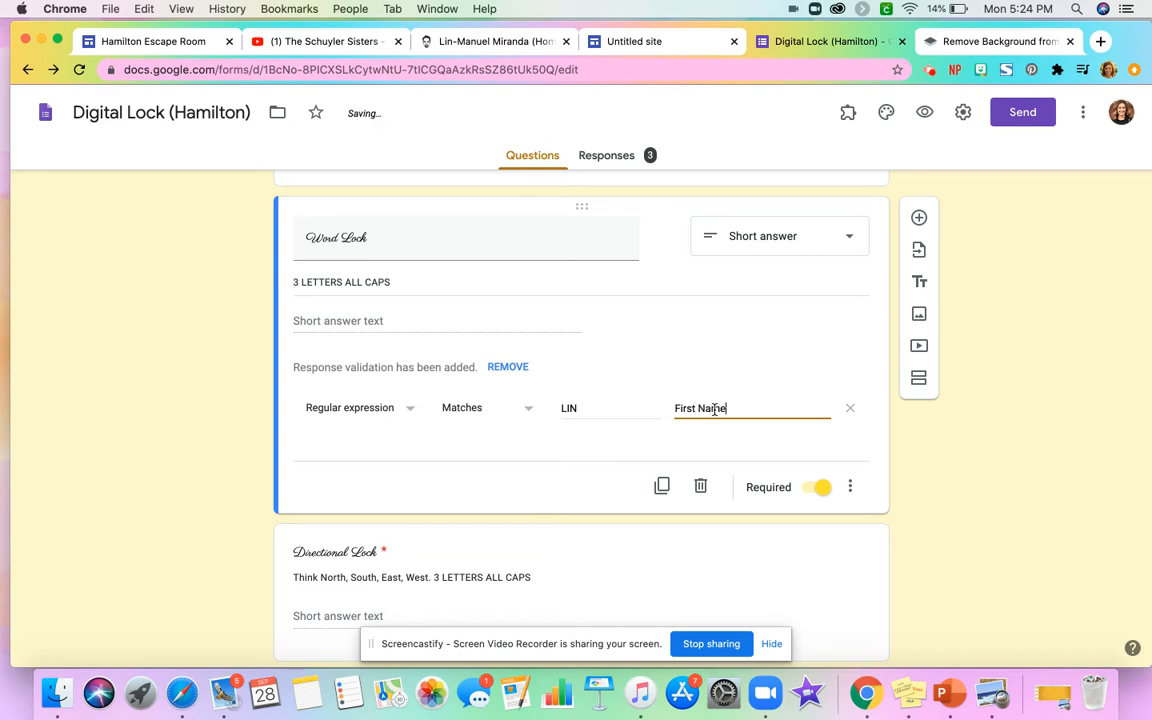
{"action": "left_click", "coordinate": [1055, 477]}
{"action": "scroll", "coordinate": [1054, 479], "scroll_direction": "up", "scroll_amount": 1}
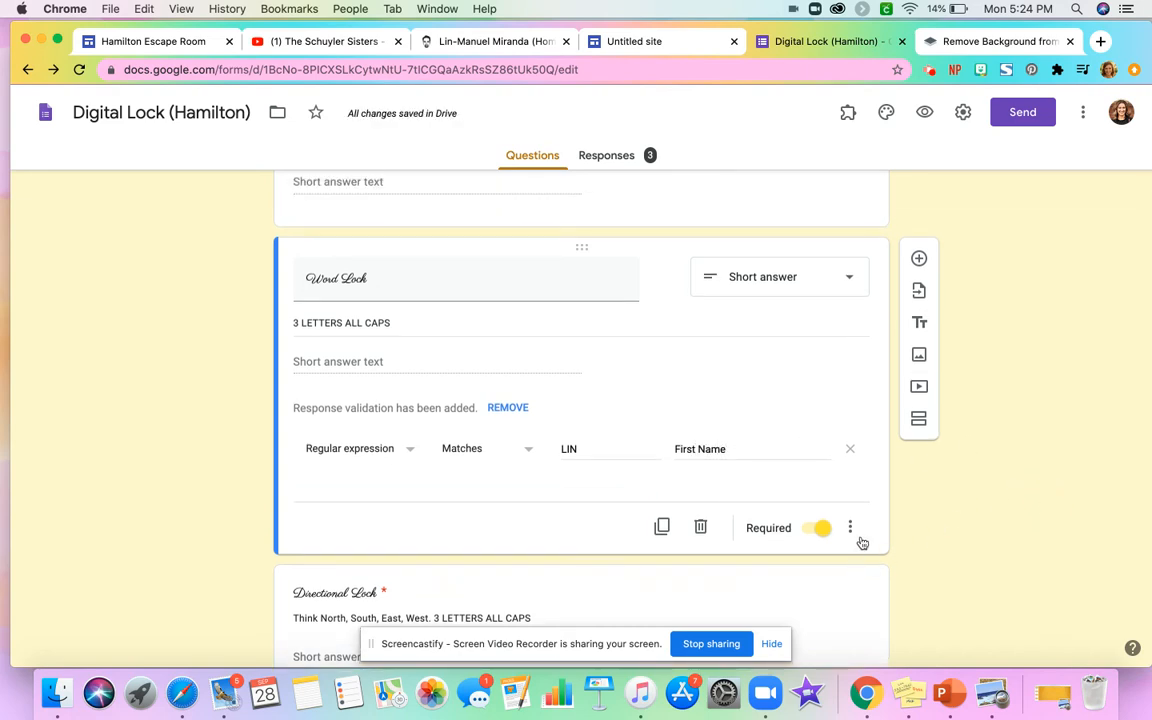
Delete the newly added Word Lock question with the "3 LETTERS ALL CAPS" description from the form
{"action": "left_click", "coordinate": [699, 526]}
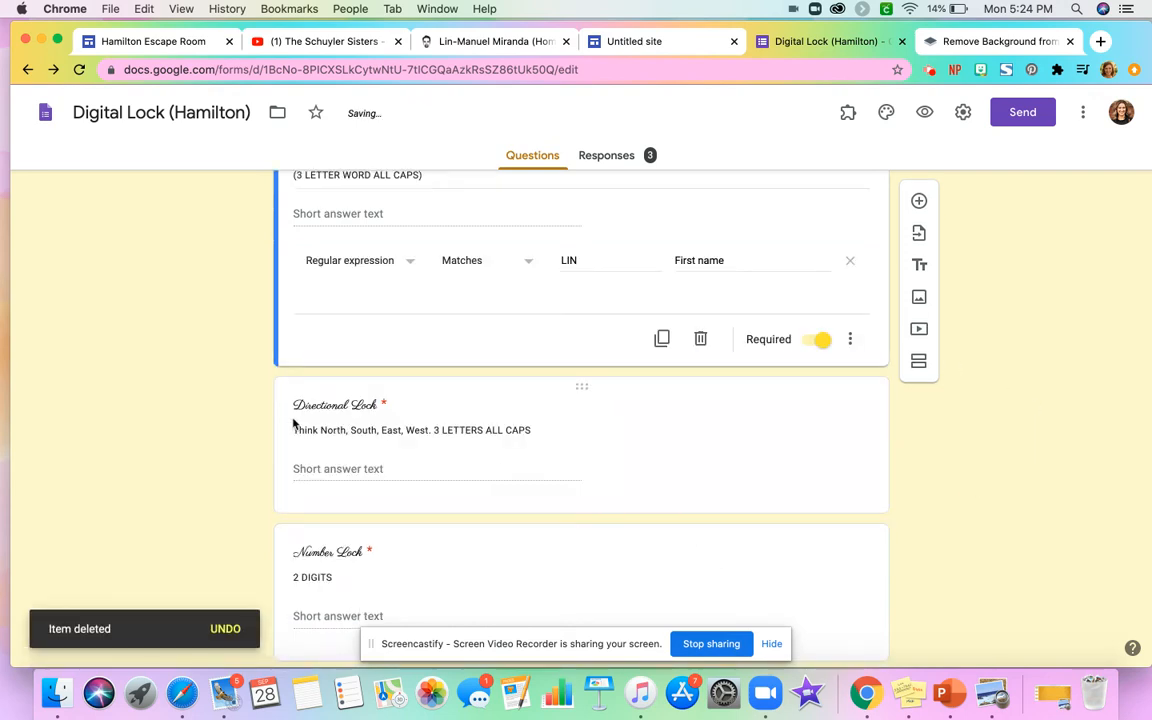
Examine the response validation of the Directional Lock, Number Lock and last Word Lock questions
{"action": "scroll", "coordinate": [834, 501], "scroll_direction": "down", "scroll_amount": 5}
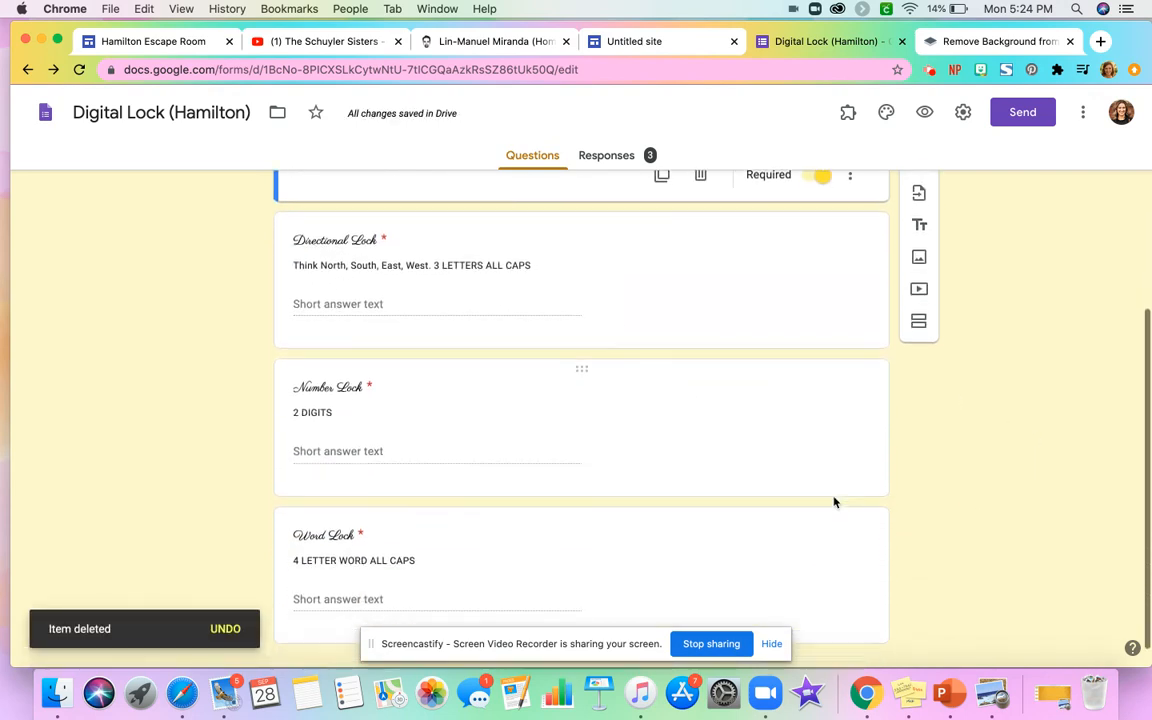
{"action": "left_click", "coordinate": [632, 280]}
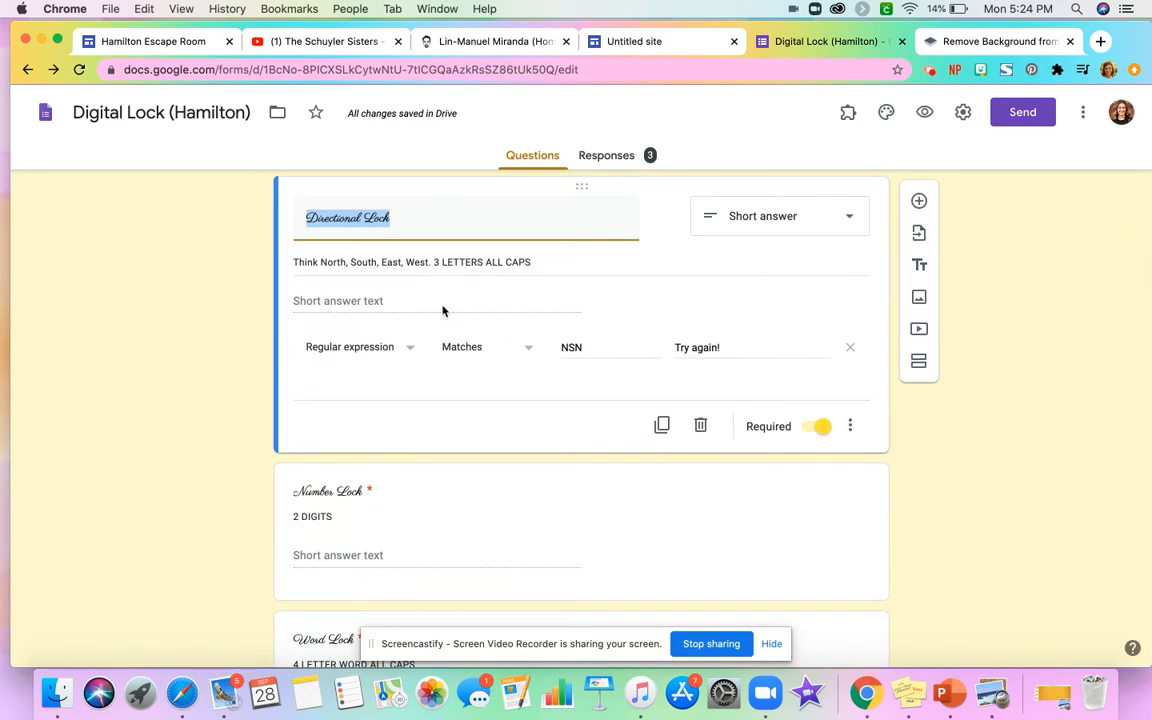
{"action": "scroll", "coordinate": [622, 486], "scroll_direction": "up", "scroll_amount": 1}
{"action": "left_click", "coordinate": [850, 452]}
{"action": "left_click", "coordinate": [849, 450]}
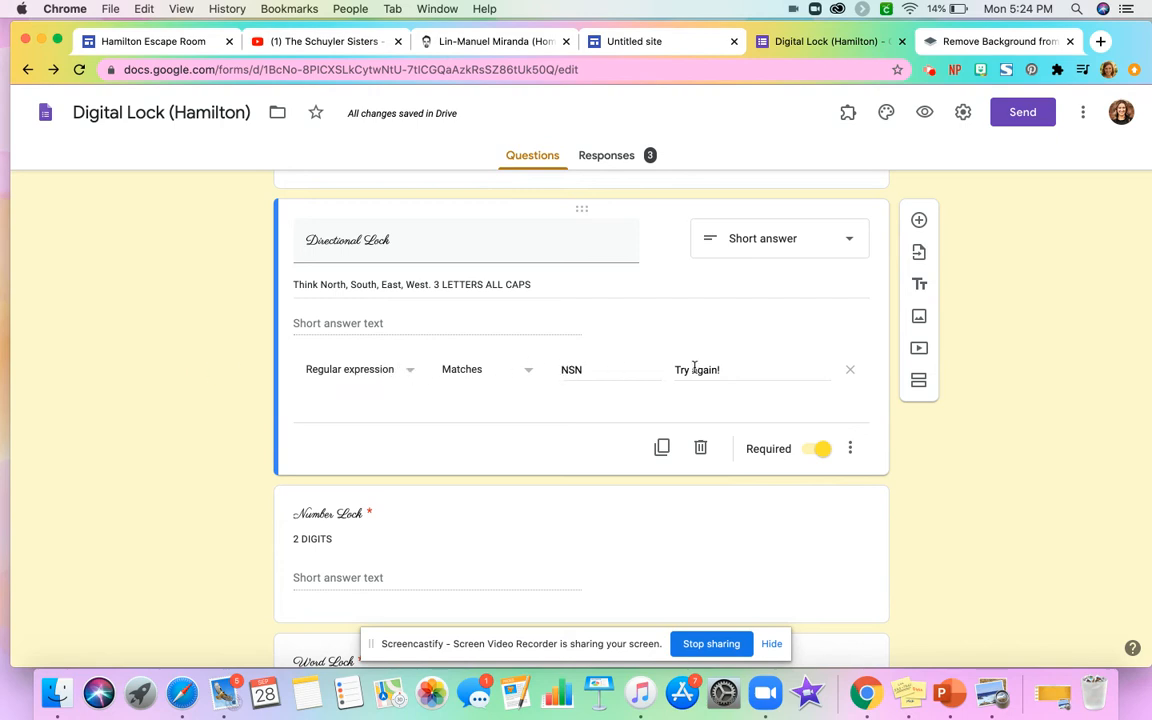
{"action": "scroll", "coordinate": [625, 405], "scroll_direction": "down", "scroll_amount": 3}
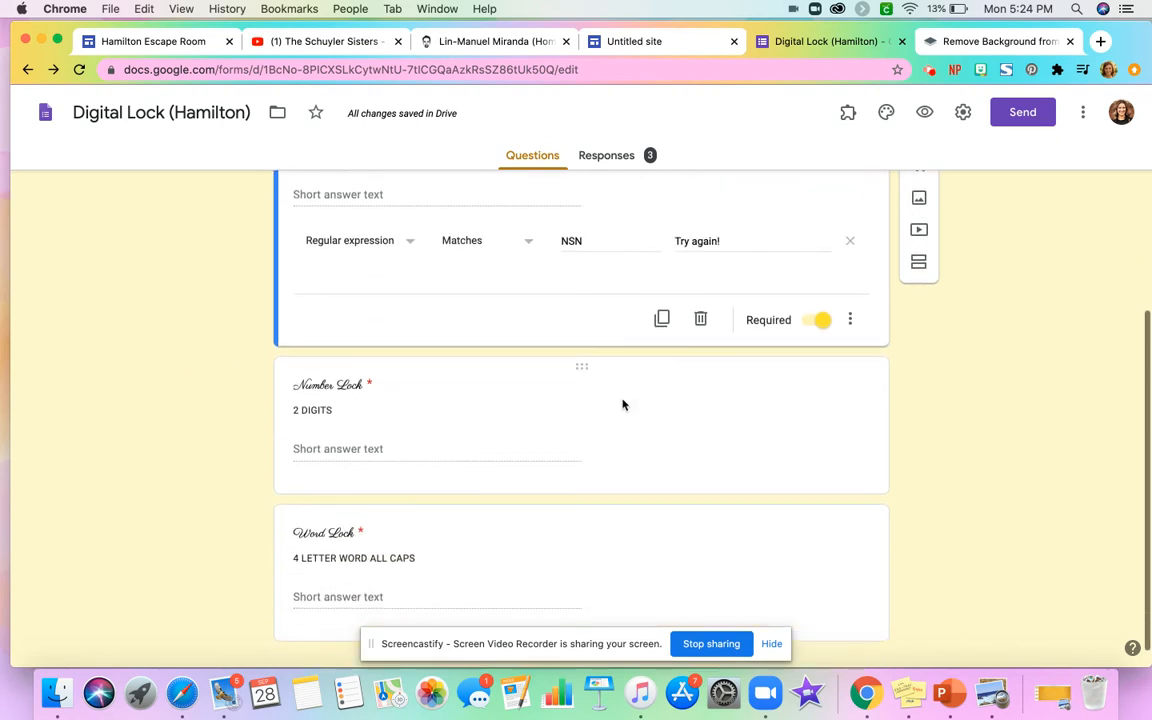
{"action": "left_click", "coordinate": [622, 402]}
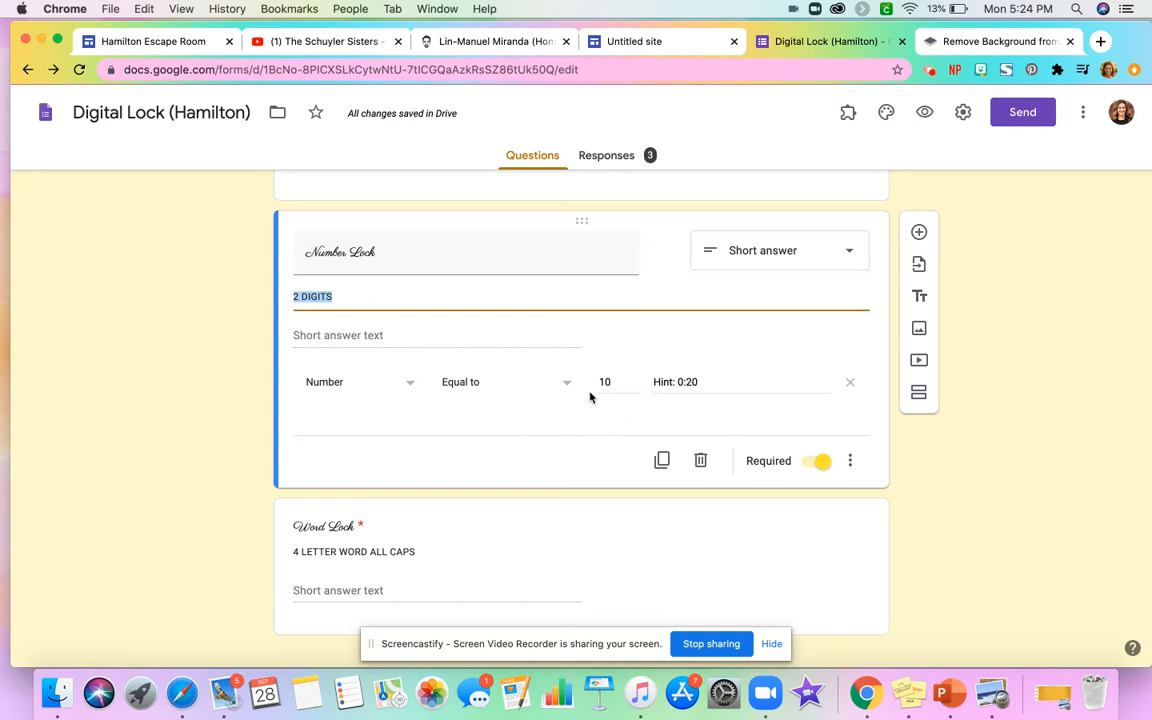
{"action": "scroll", "coordinate": [638, 385], "scroll_direction": "down", "scroll_amount": 1}
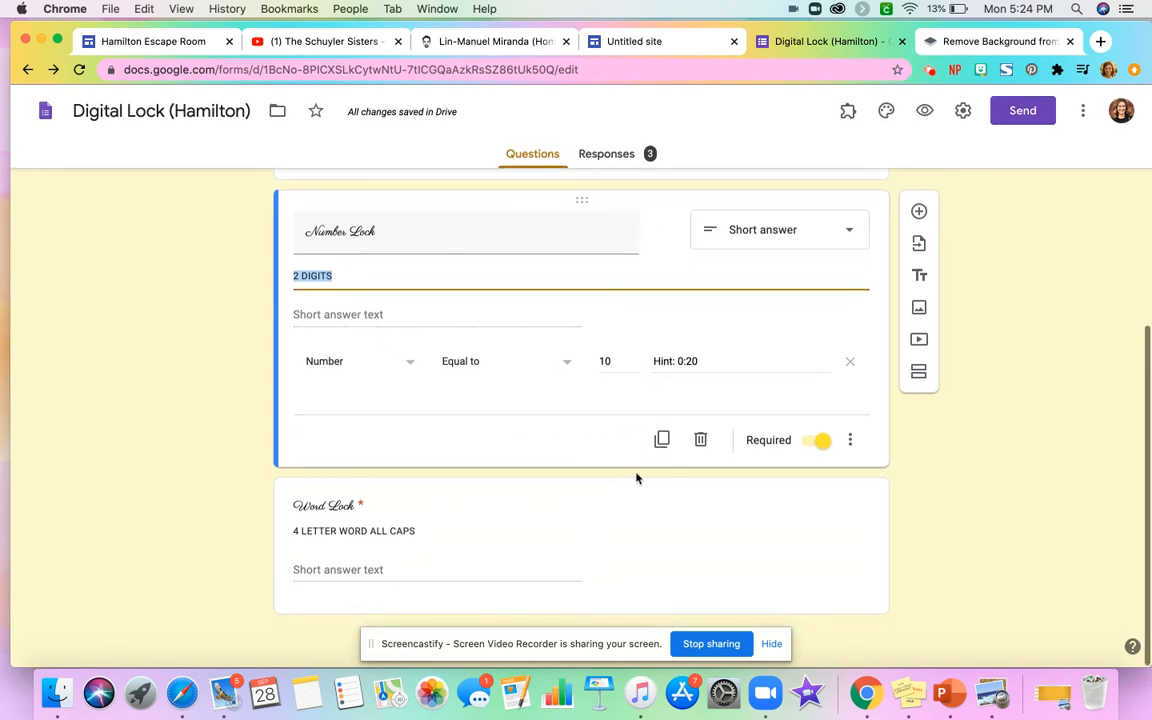
{"action": "left_click", "coordinate": [641, 502]}
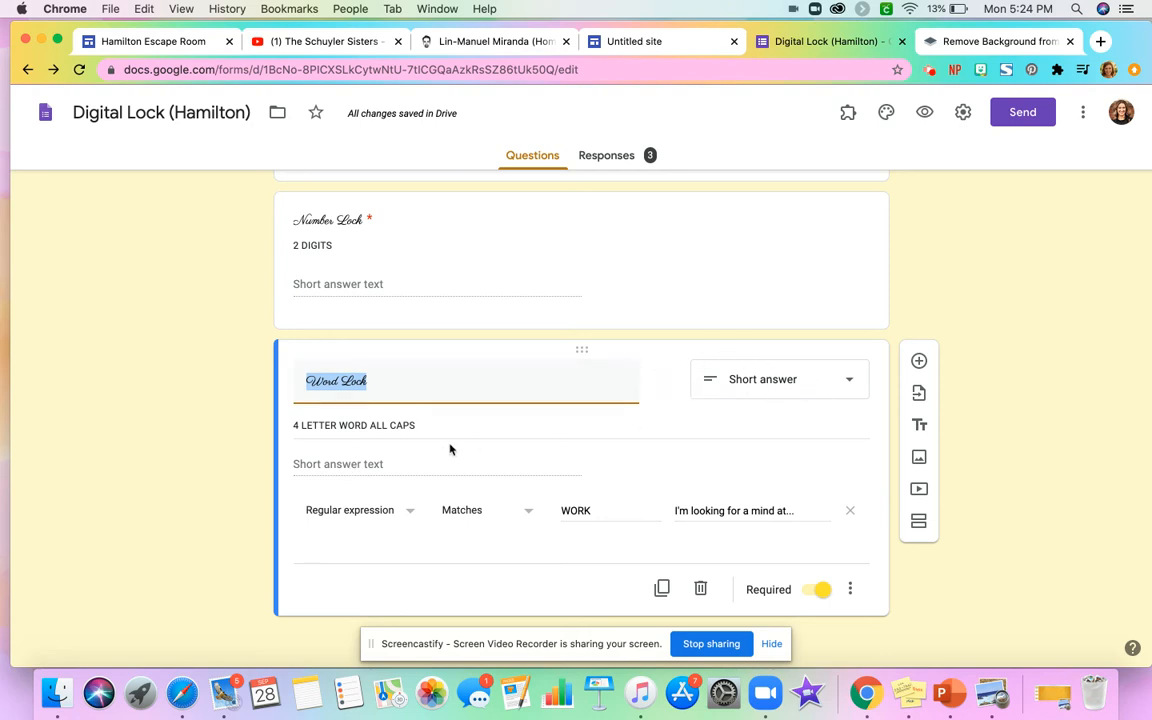
{"action": "scroll", "coordinate": [1003, 514], "scroll_direction": "up", "scroll_amount": 8}
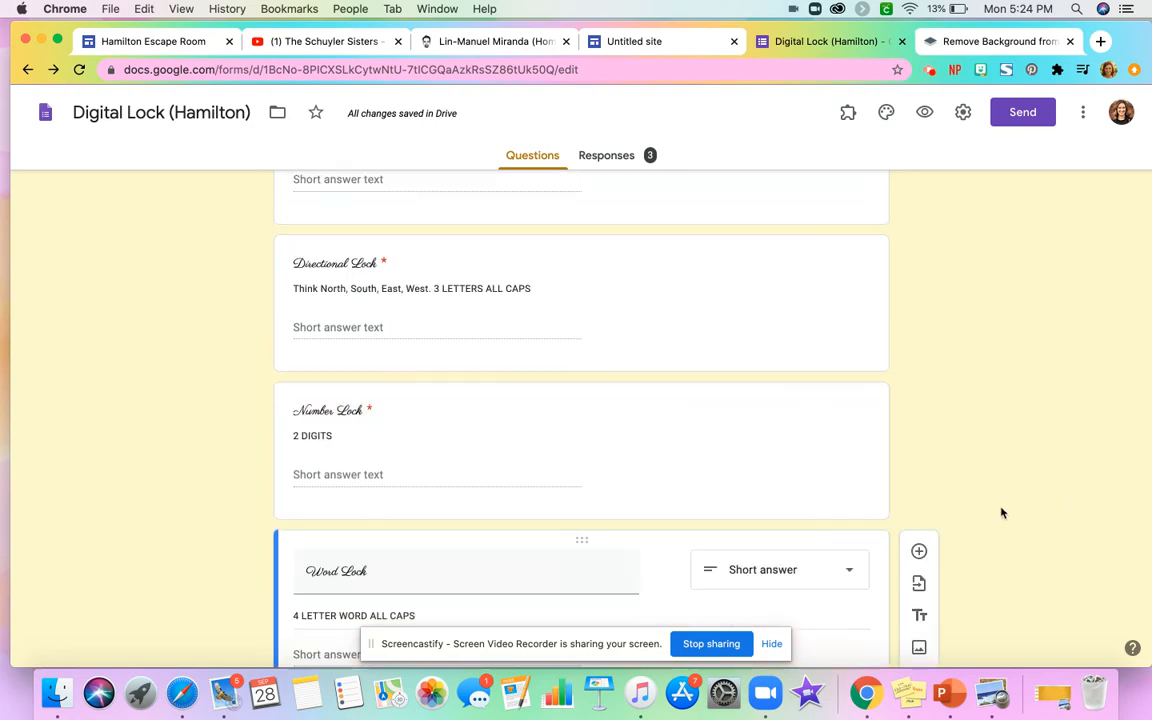
Examine the form's theme options for header image, theme color, background color and font style, and close them
{"action": "left_click", "coordinate": [886, 112]}
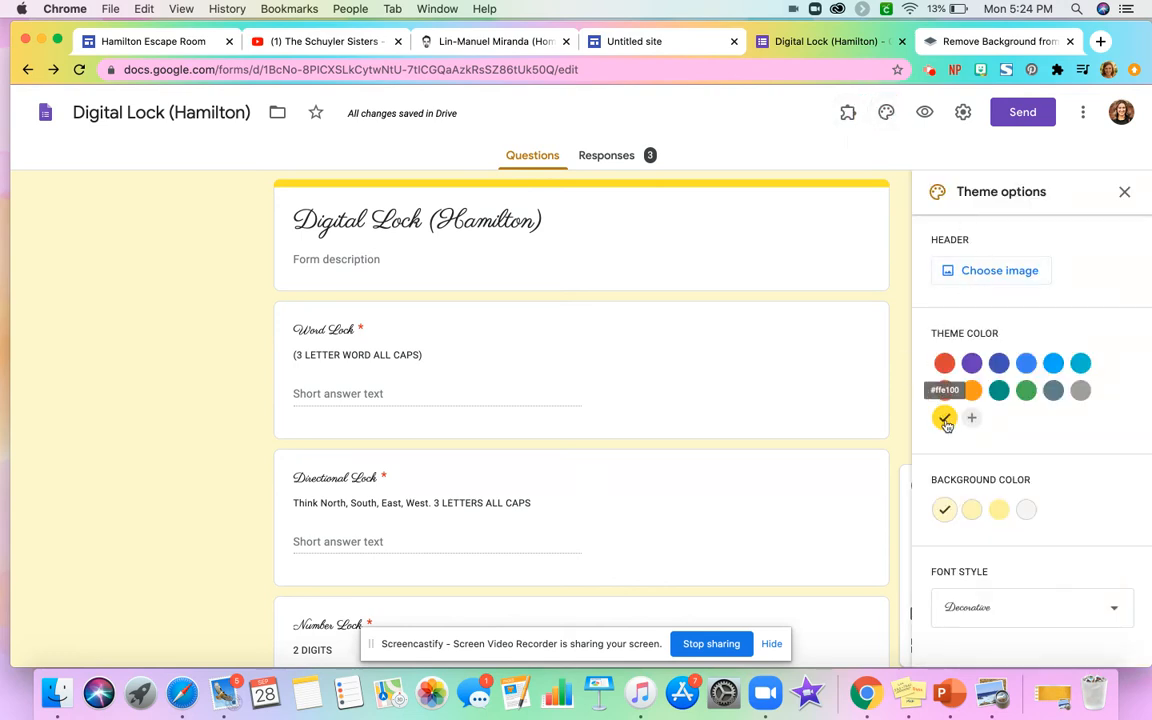
{"action": "scroll", "coordinate": [1041, 476], "scroll_direction": "down", "scroll_amount": 2}
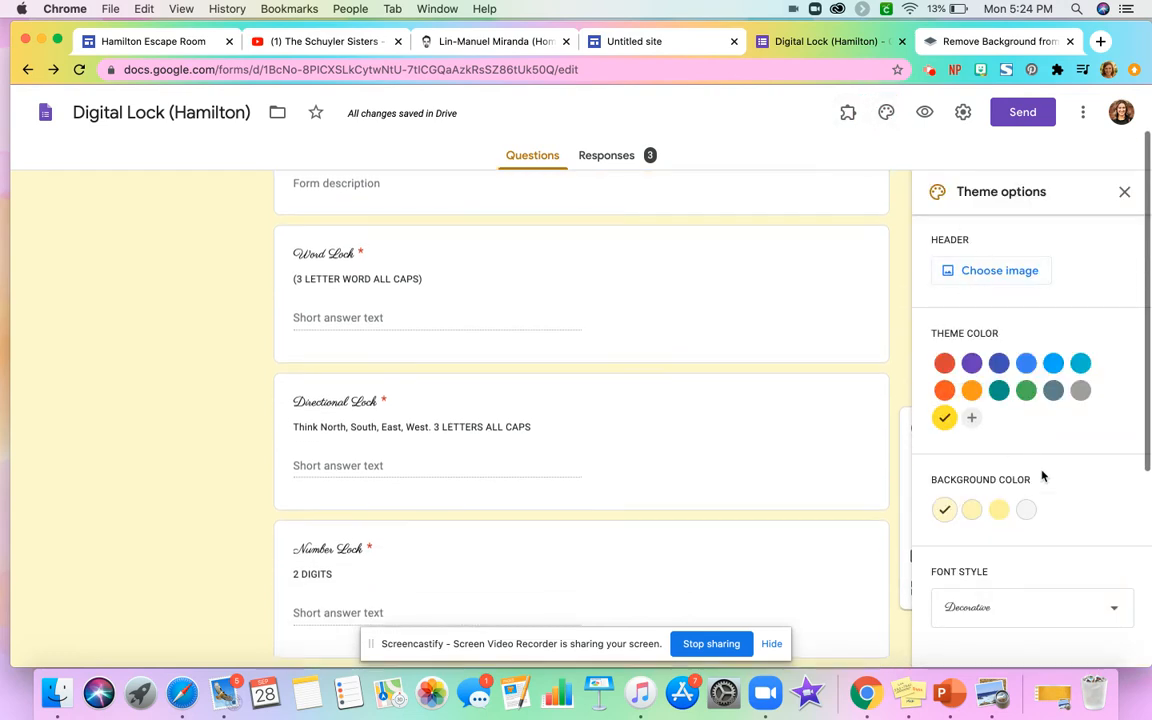
{"action": "left_click", "coordinate": [981, 607]}
{"action": "left_click", "coordinate": [974, 568]}
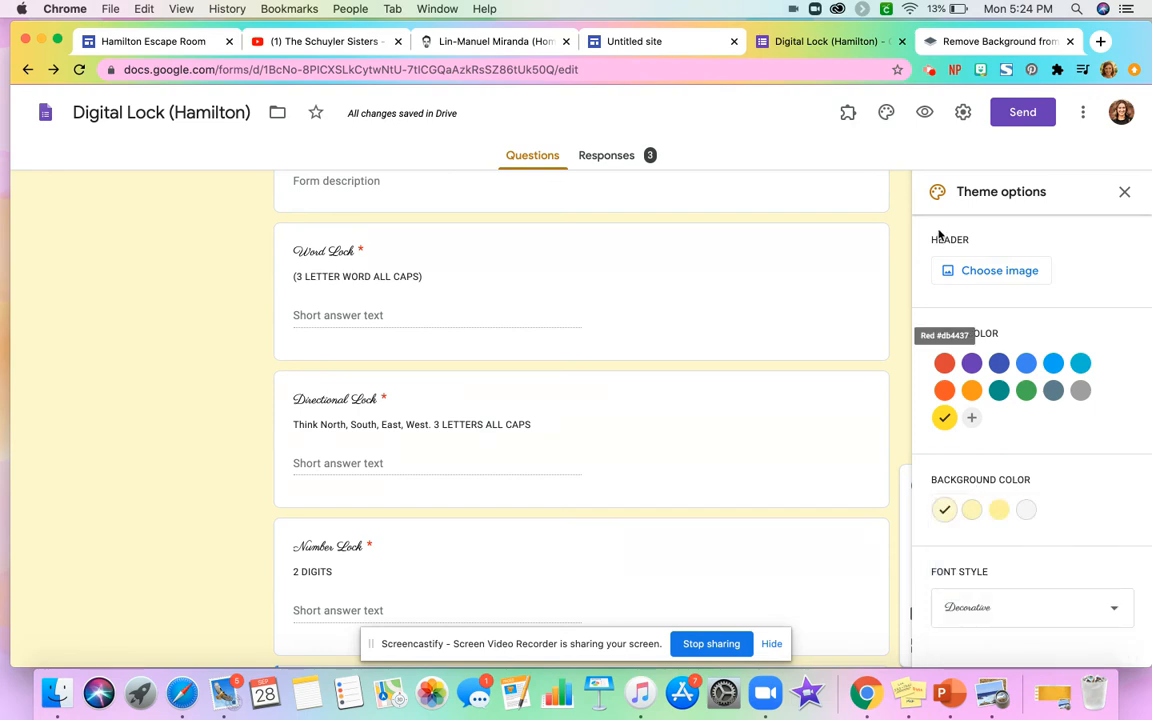
{"action": "scroll", "coordinate": [930, 260], "scroll_direction": "up", "scroll_amount": 2}
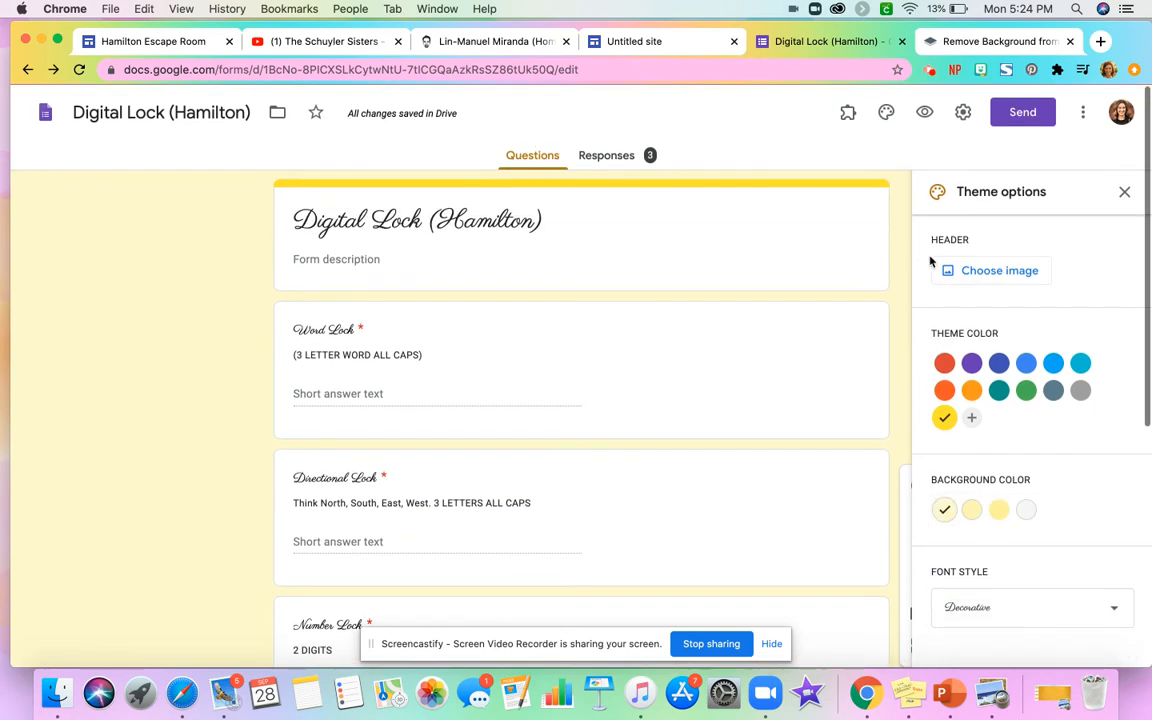
{"action": "left_click", "coordinate": [1125, 193]}
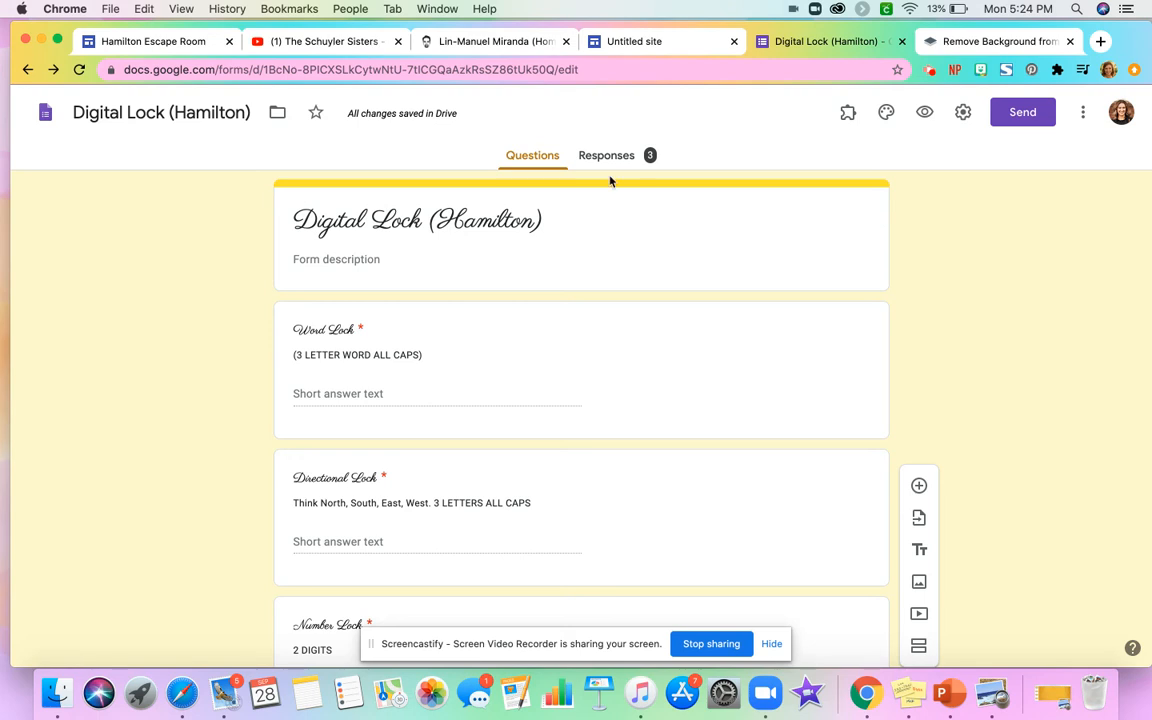
Switch to the untitled site, insert the "Digital Lock (Hamilton)" form and place it in the left half beside the Alexander Hamilton video
{"action": "left_click", "coordinate": [615, 48]}
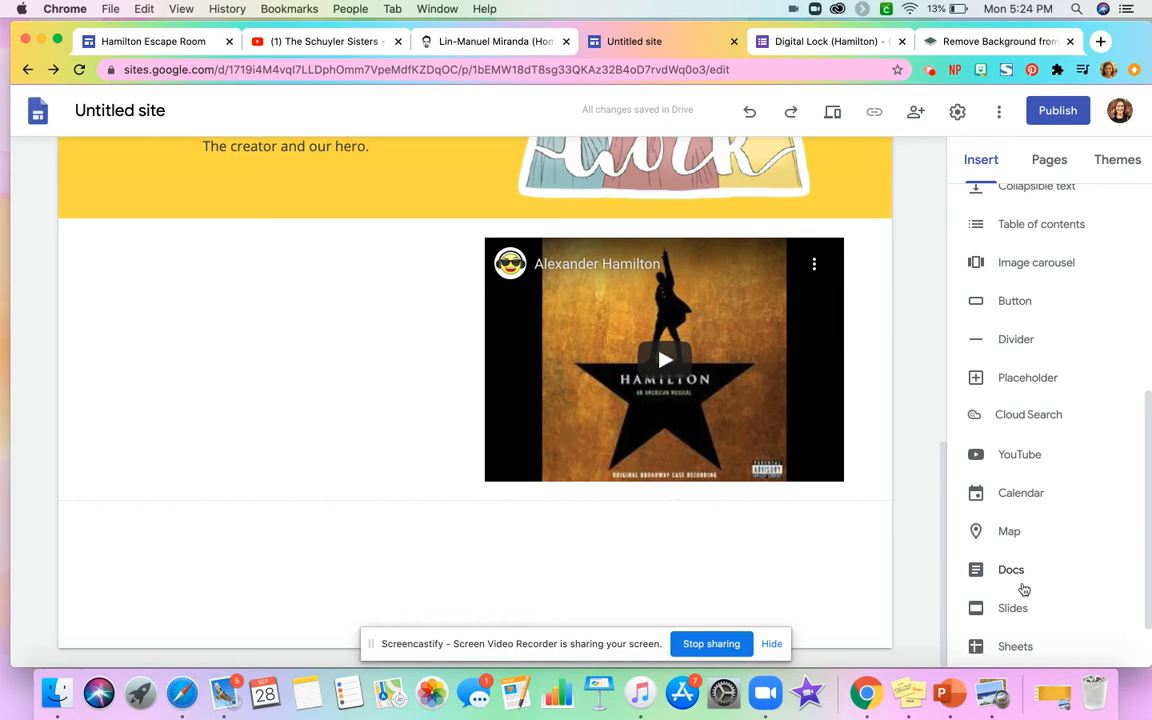
{"action": "scroll", "coordinate": [1029, 593], "scroll_direction": "down", "scroll_amount": 2}
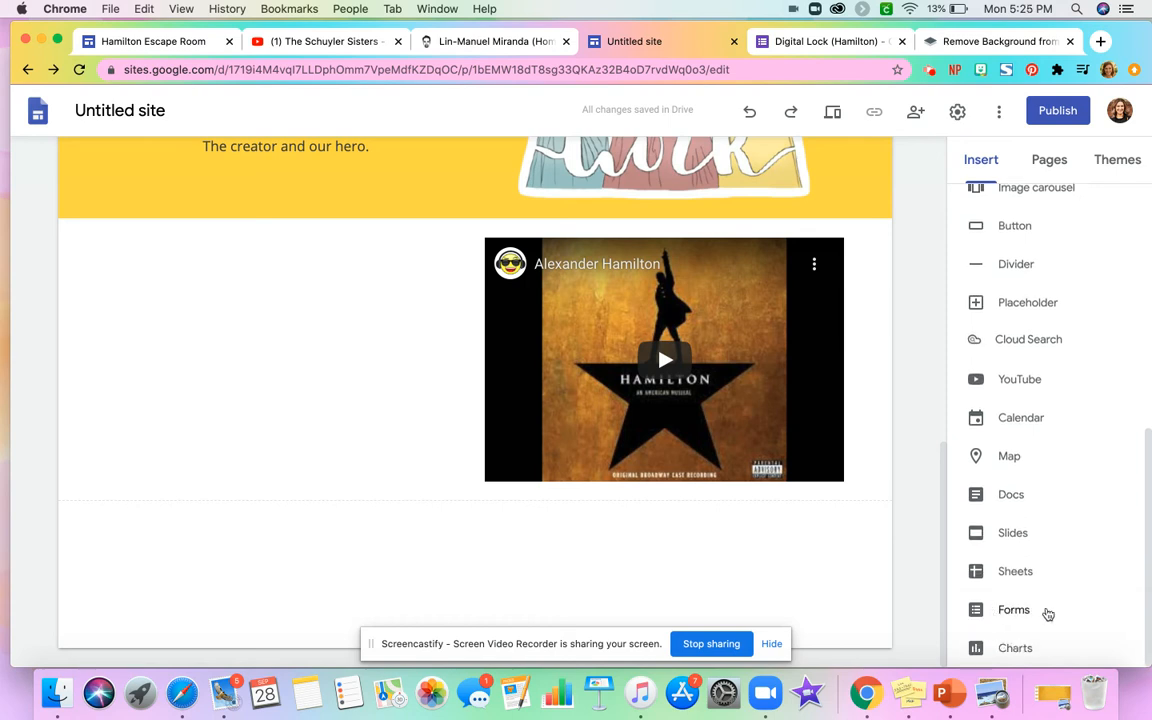
{"action": "left_click", "coordinate": [1002, 610]}
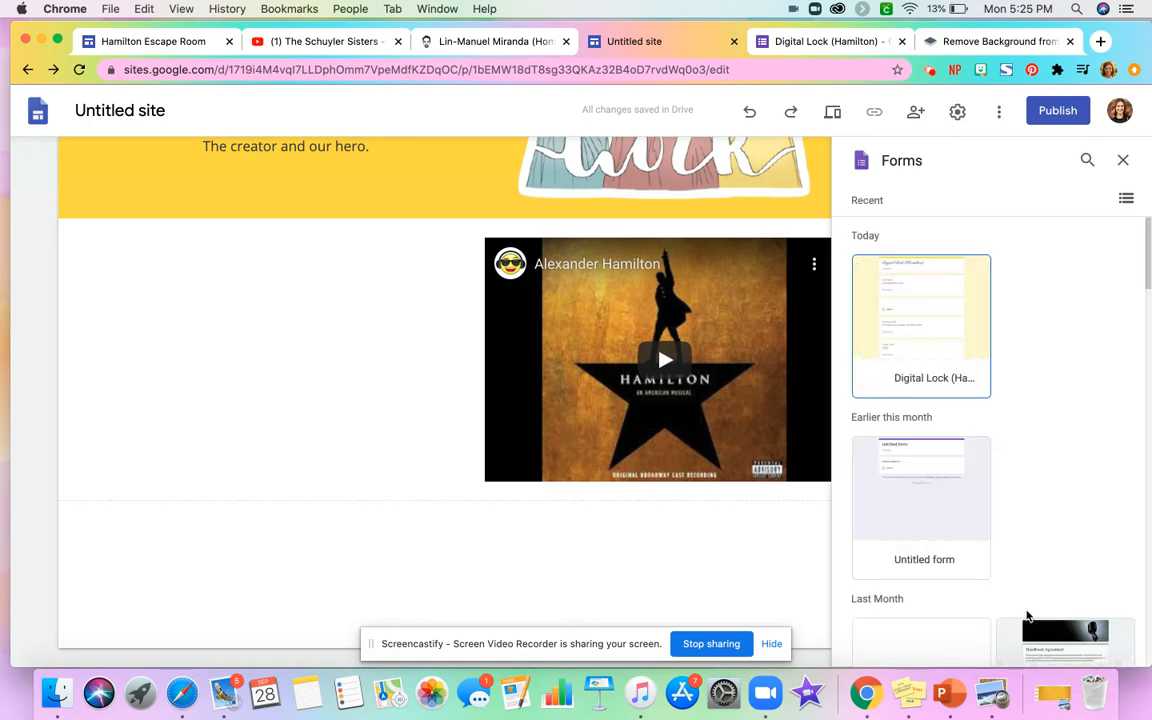
{"action": "left_click", "coordinate": [902, 345]}
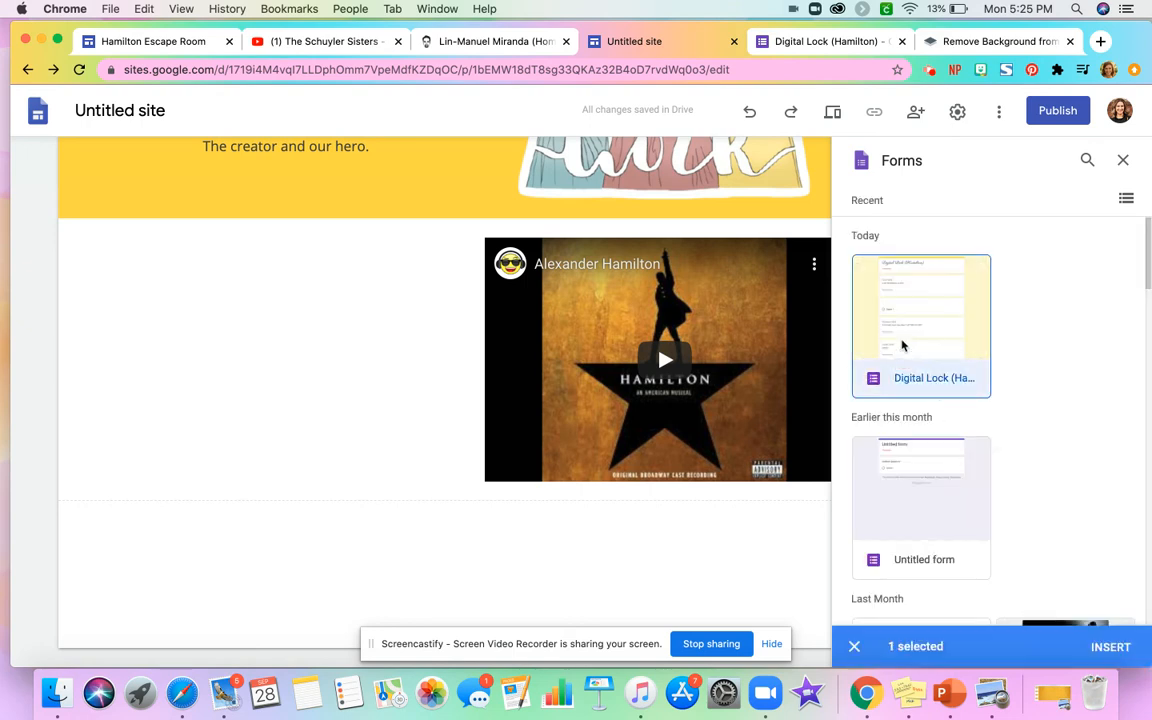
{"action": "left_click", "coordinate": [1112, 646]}
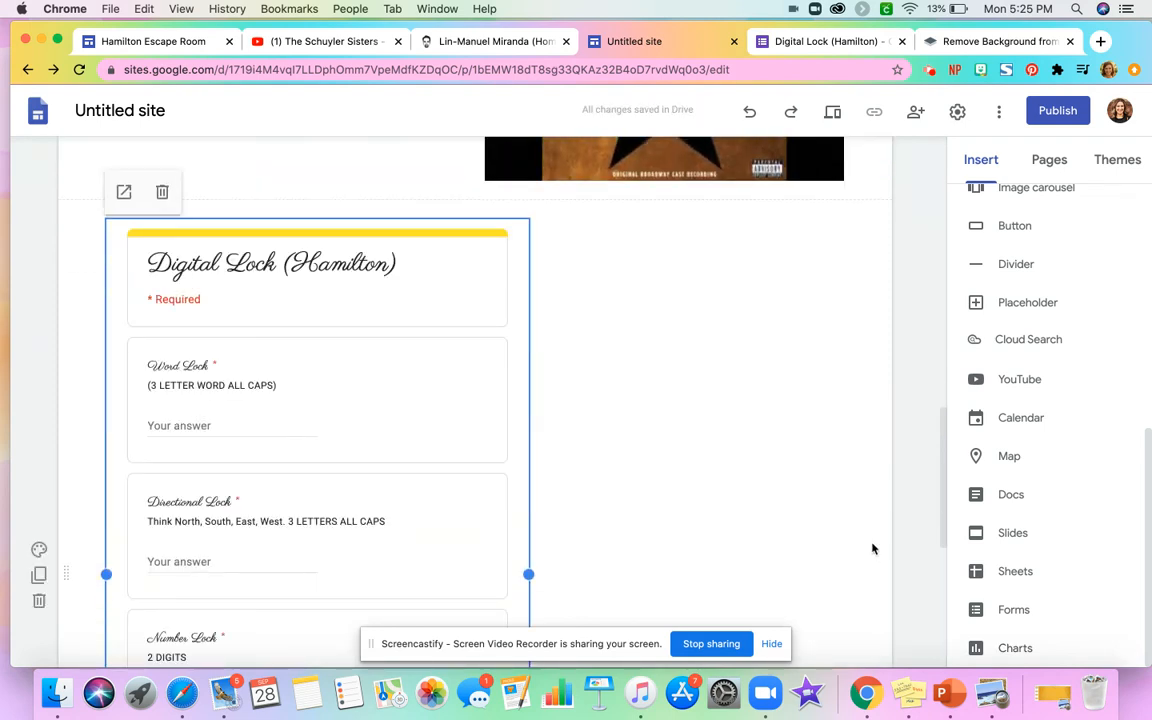
{"action": "scroll", "coordinate": [872, 548], "scroll_direction": "up", "scroll_amount": 3}
{"action": "left_click_drag", "start_coordinate": [419, 540], "coordinate": [352, 344]}
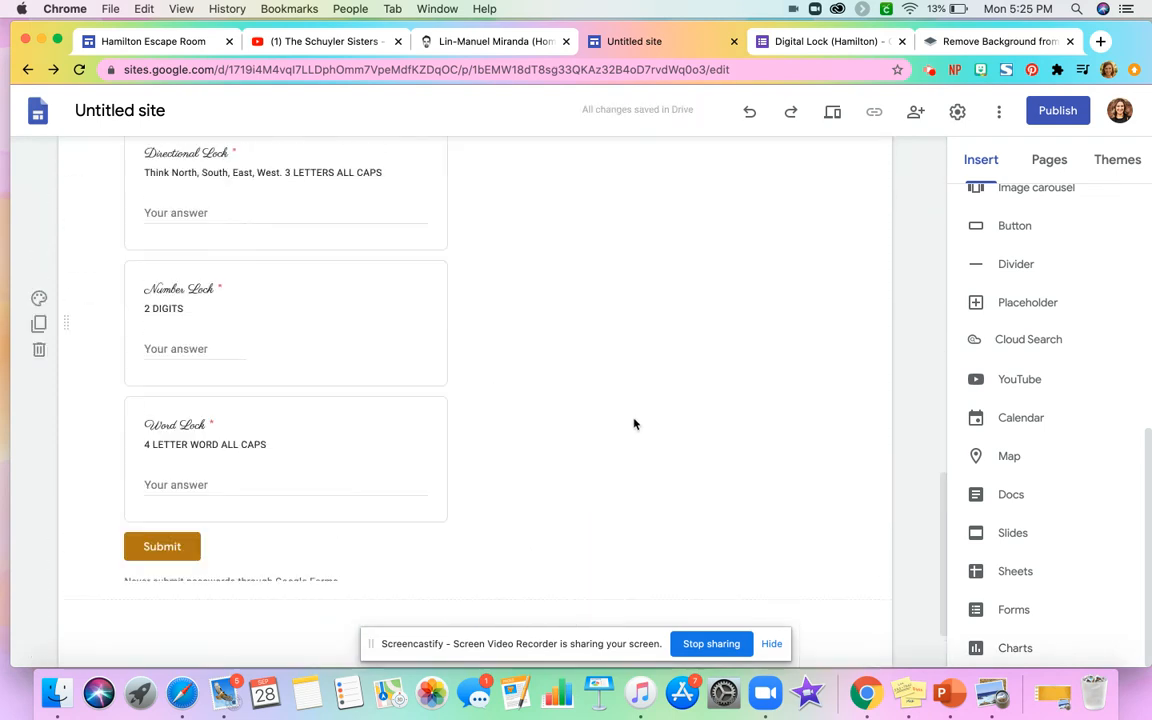
{"action": "scroll", "coordinate": [640, 428], "scroll_direction": "up", "scroll_amount": 4}
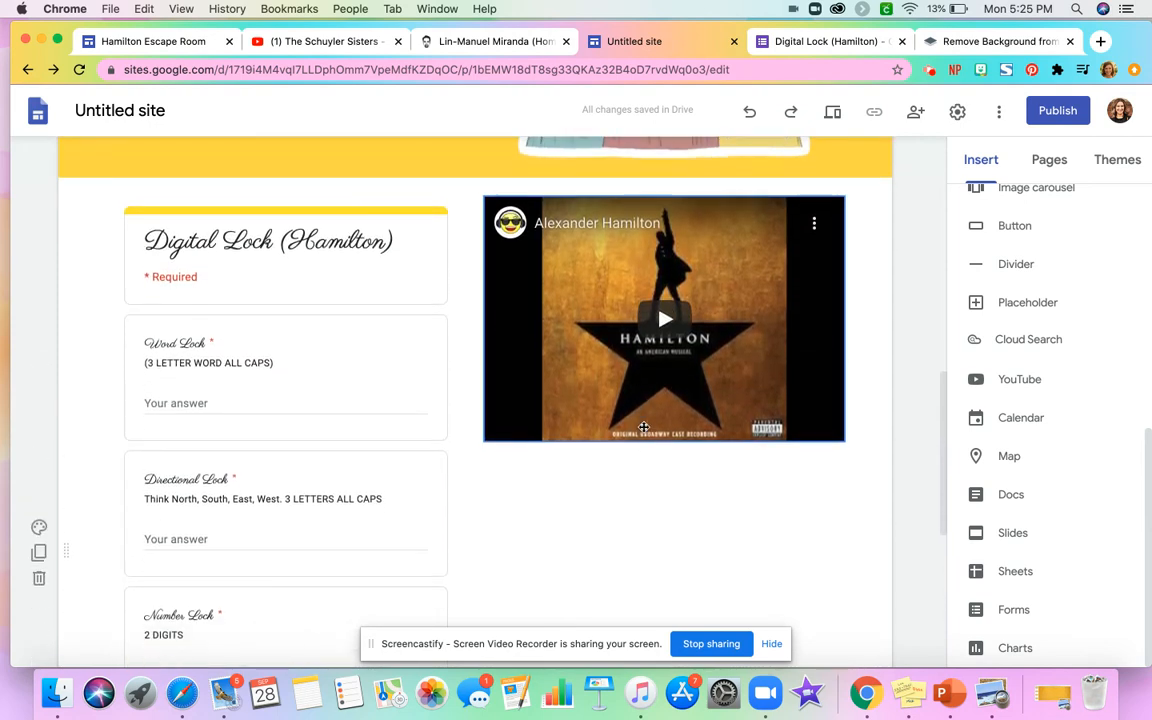
{"action": "scroll", "coordinate": [644, 428], "scroll_direction": "down", "scroll_amount": 3}
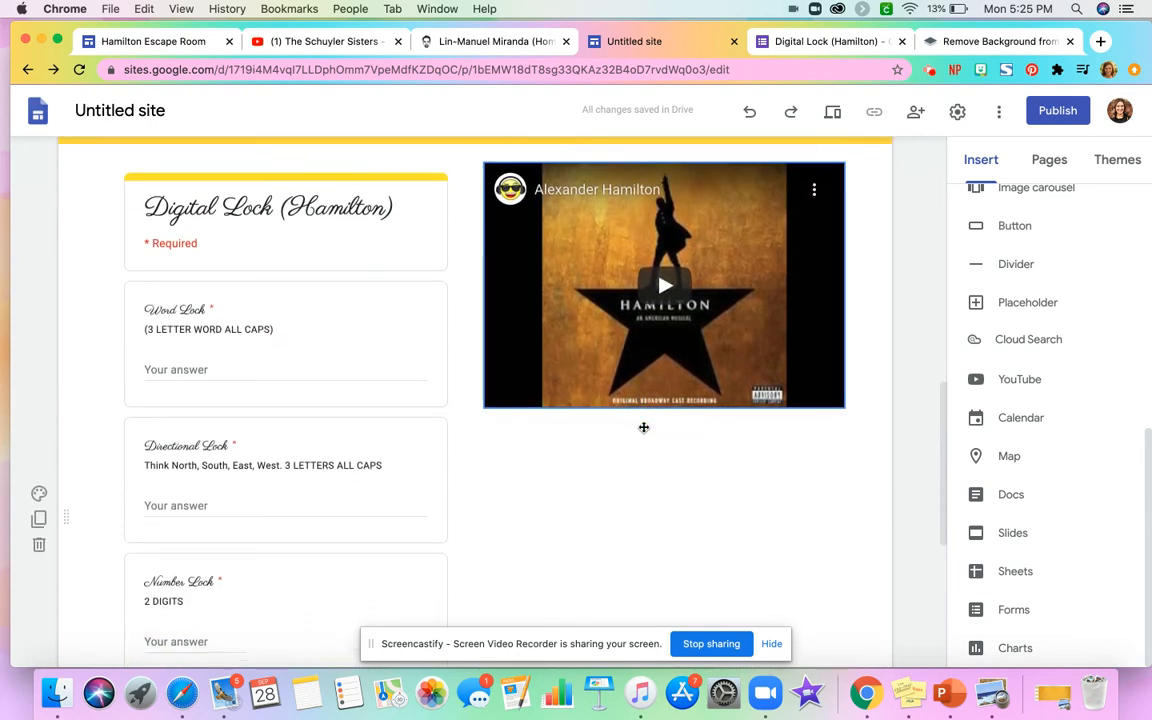
{"action": "scroll", "coordinate": [644, 428], "scroll_direction": "down", "scroll_amount": 2}
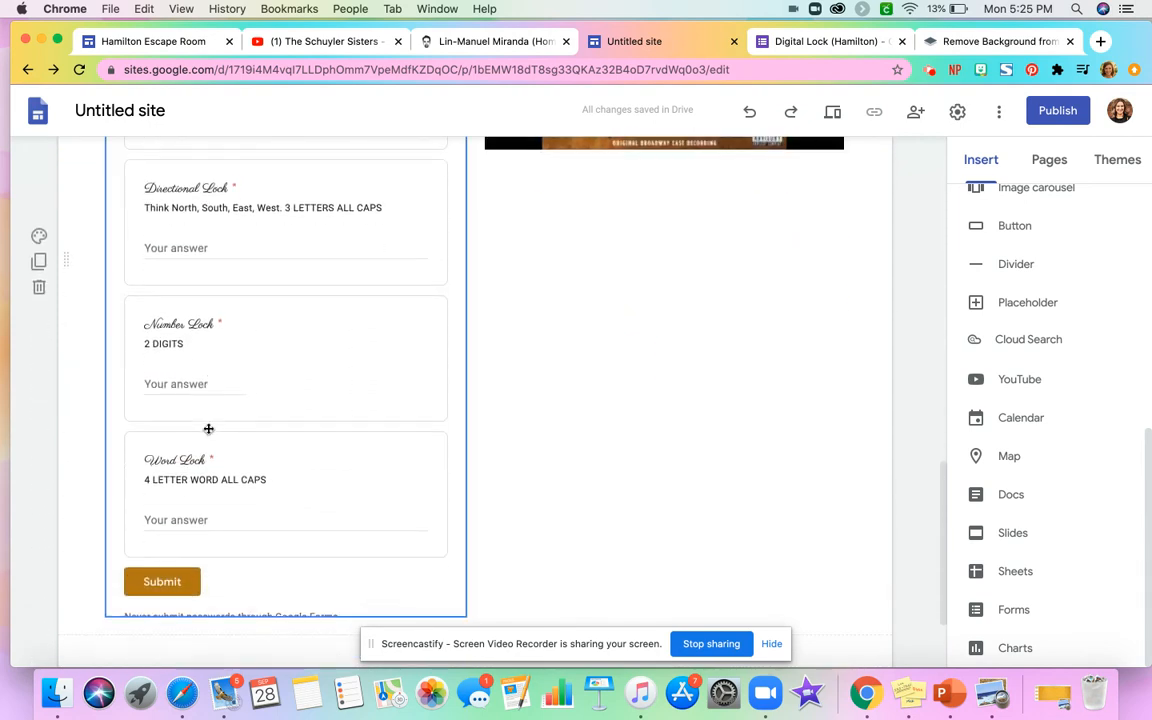
{"action": "scroll", "coordinate": [800, 496], "scroll_direction": "up", "scroll_amount": 8}
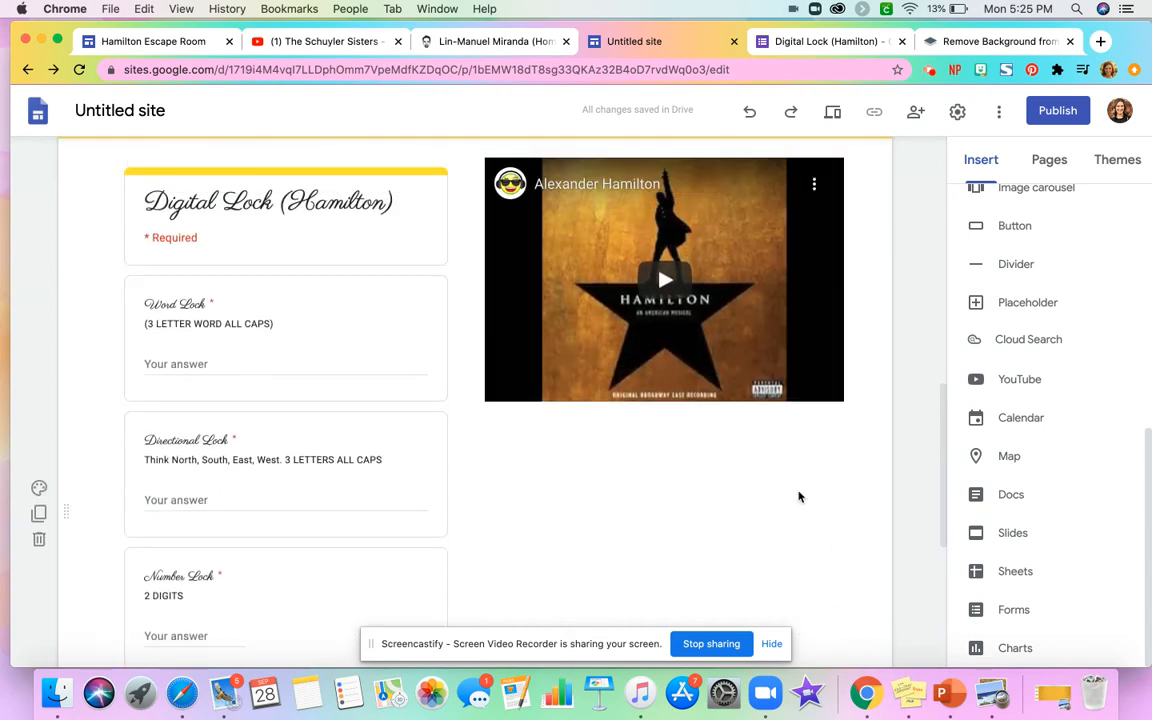
Switch to the published Hamilton Escape Room site and examine its layout from the lock and video section to the header
{"action": "left_click", "coordinate": [140, 44]}
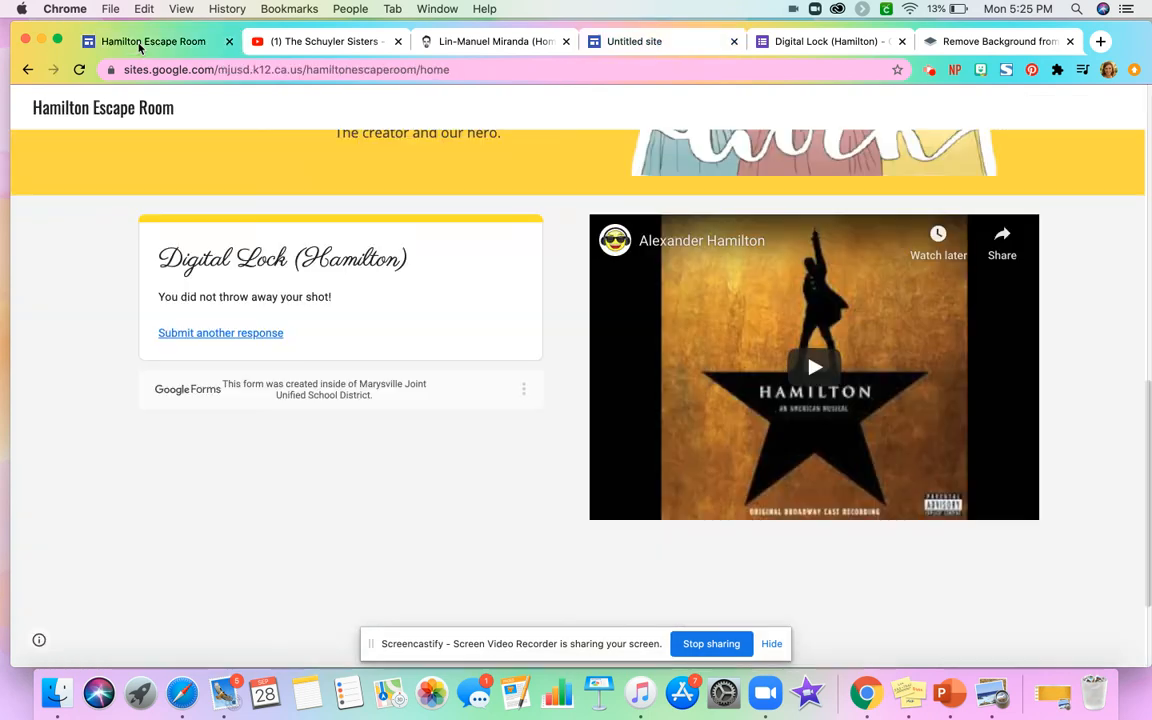
{"action": "scroll", "coordinate": [950, 360], "scroll_direction": "up", "scroll_amount": 2}
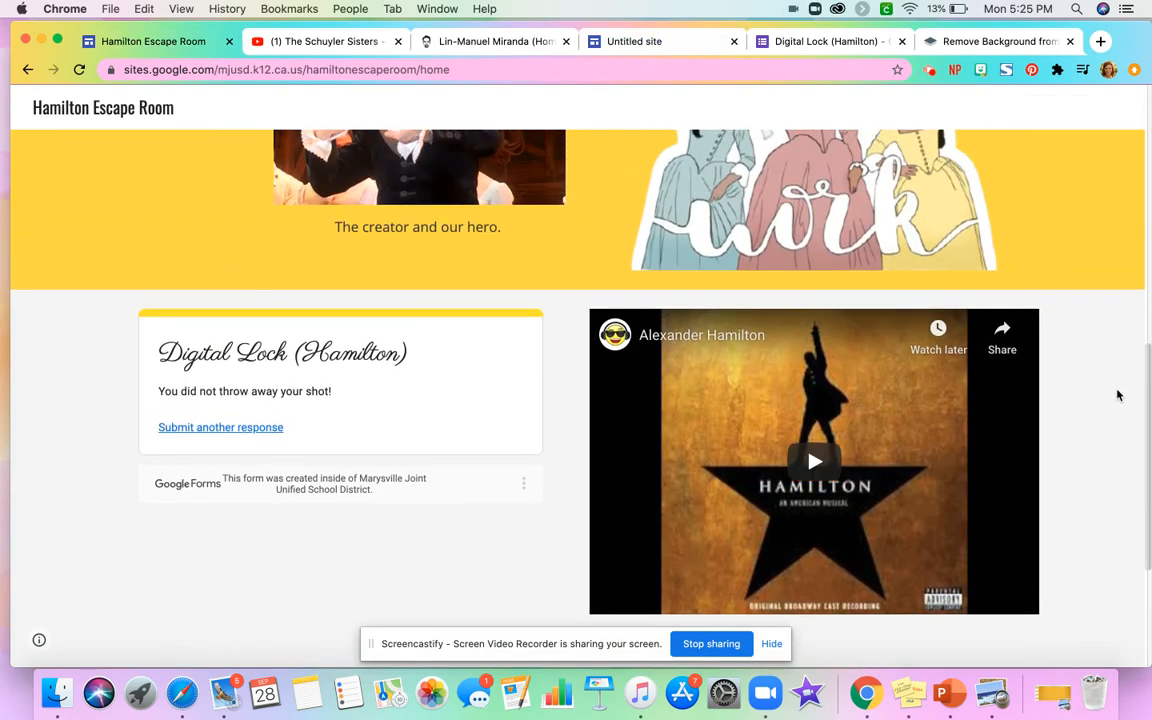
{"action": "scroll", "coordinate": [1116, 394], "scroll_direction": "down", "scroll_amount": 2}
{"action": "scroll", "coordinate": [1116, 394], "scroll_direction": "down", "scroll_amount": 2}
{"action": "scroll", "coordinate": [1115, 393], "scroll_direction": "up", "scroll_amount": 8}
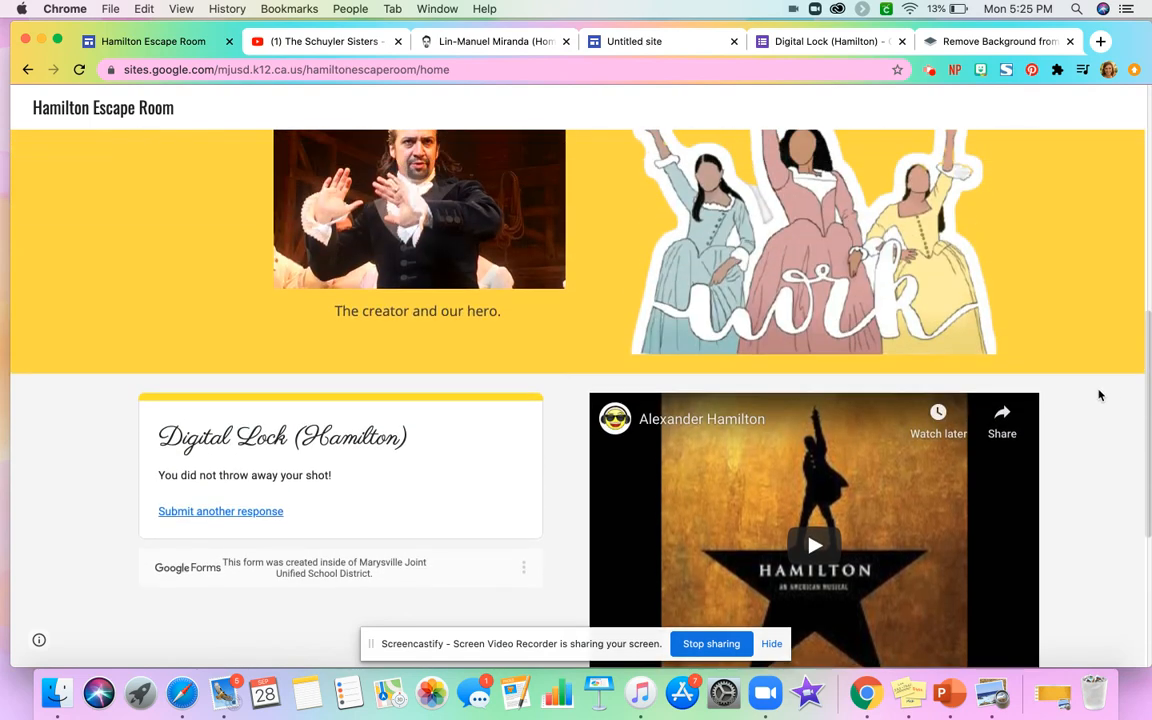
{"action": "scroll", "coordinate": [1097, 395], "scroll_direction": "up", "scroll_amount": 5}
{"action": "left_click", "coordinate": [1052, 387]}
{"action": "scroll", "coordinate": [1052, 387], "scroll_direction": "up", "scroll_amount": 2}
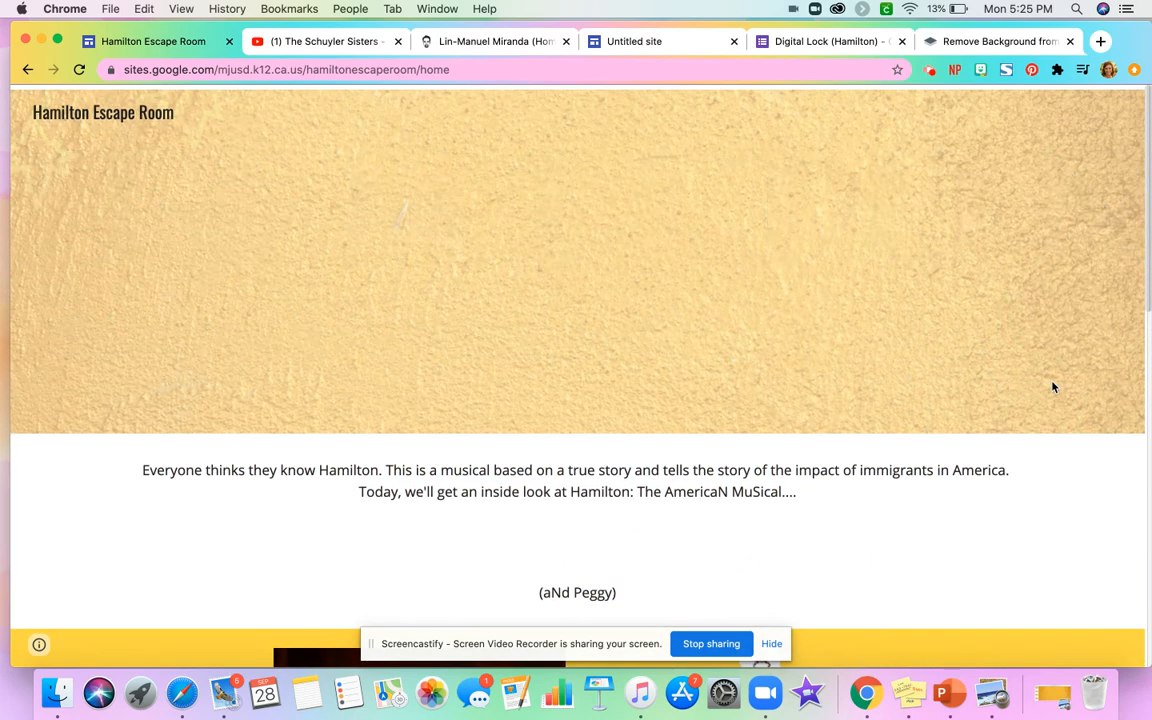
Switch back to the untitled site and enter "Hamilton Digital Escape Room" as the site name in the header
{"action": "left_click", "coordinate": [622, 41]}
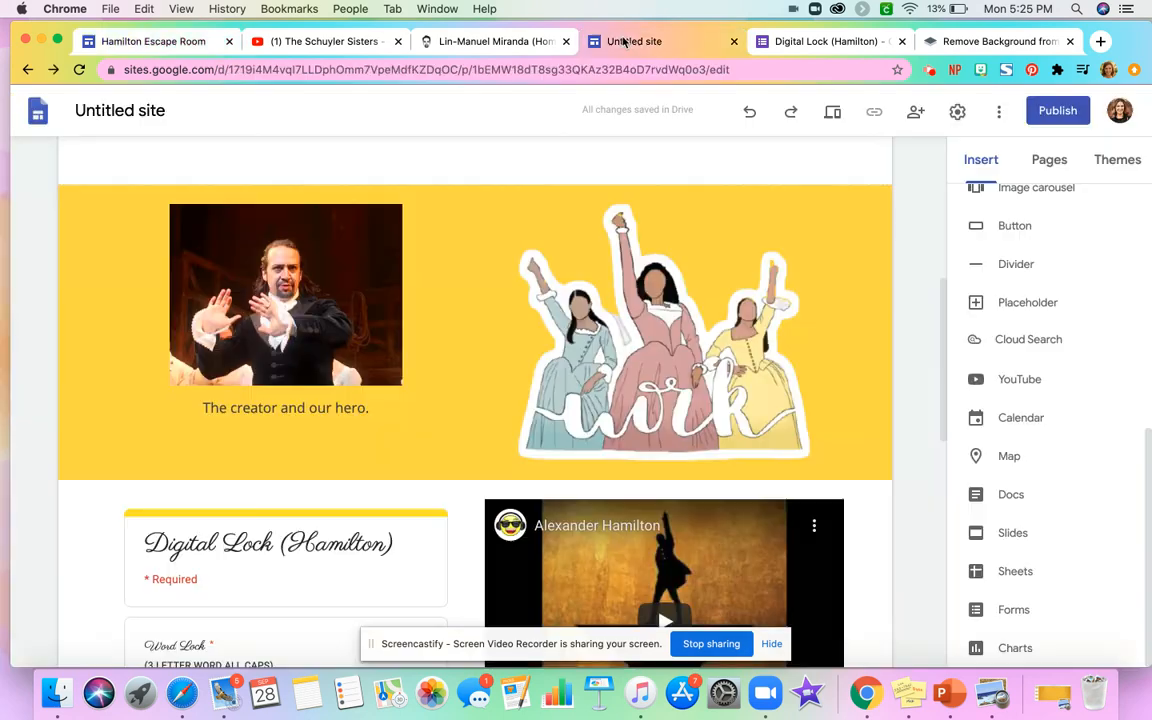
{"action": "scroll", "coordinate": [216, 239], "scroll_direction": "up", "scroll_amount": 5}
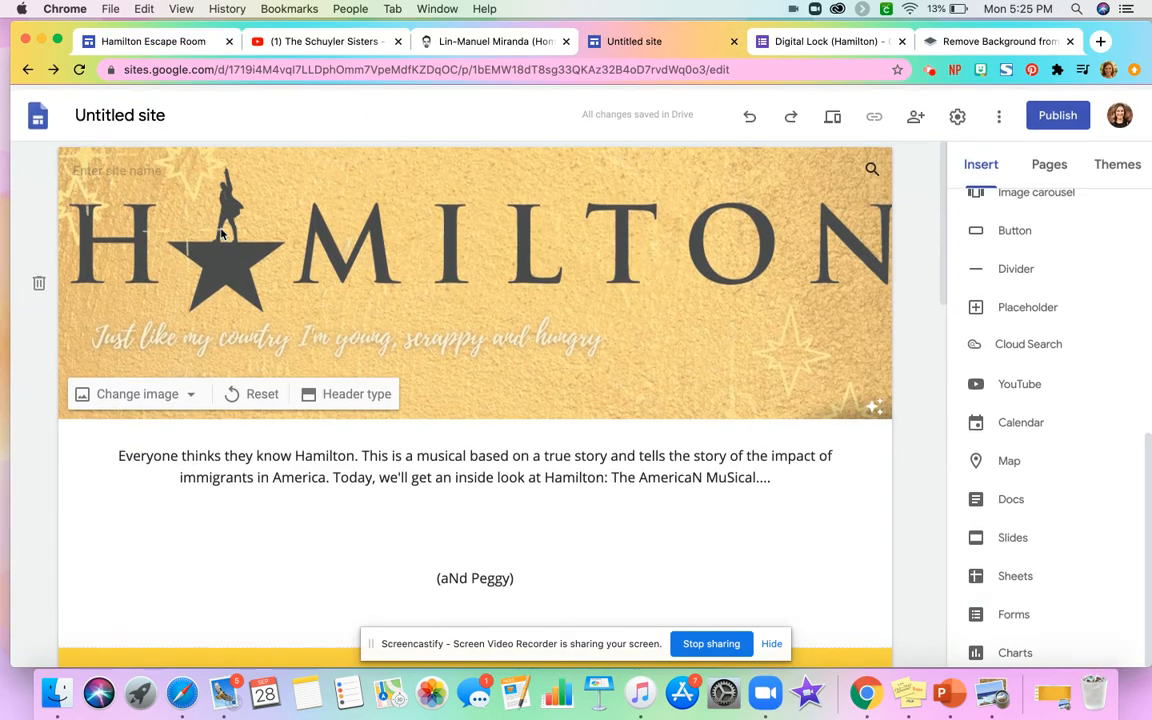
{"action": "left_click", "coordinate": [142, 167]}
{"action": "type", "text": "H"}
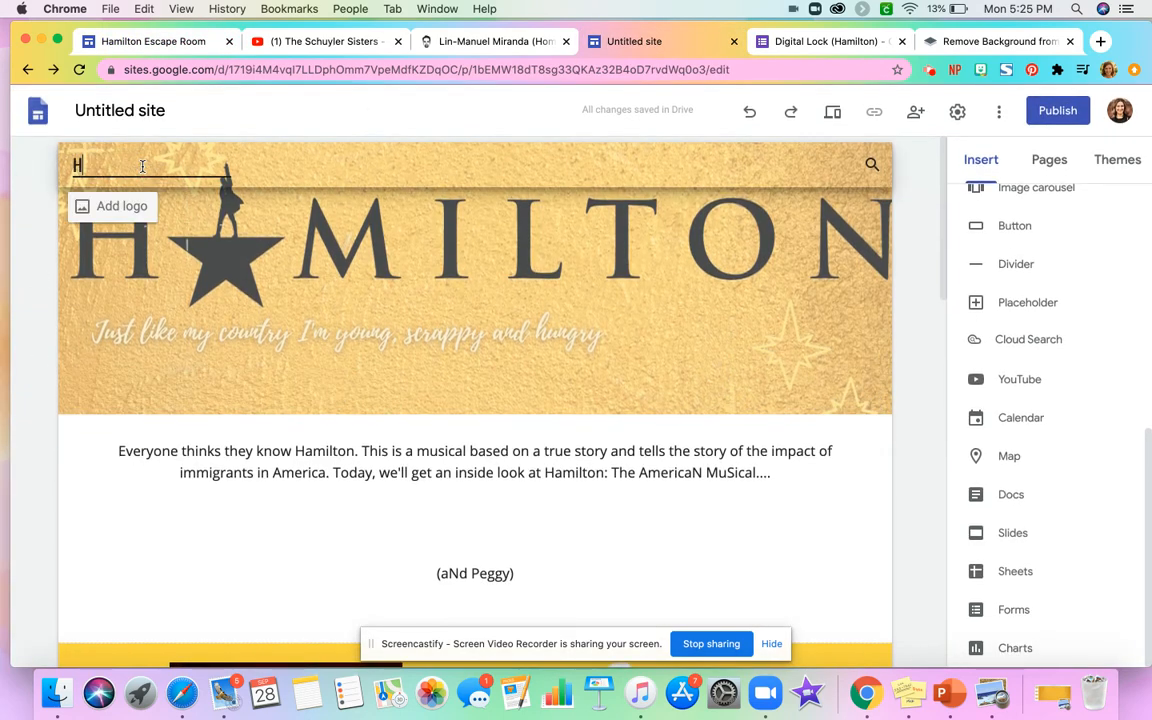
{"action": "type", "text": "amilton Dig"}
{"action": "type", "text": "ig"}
{"action": "type", "text": "ta"}
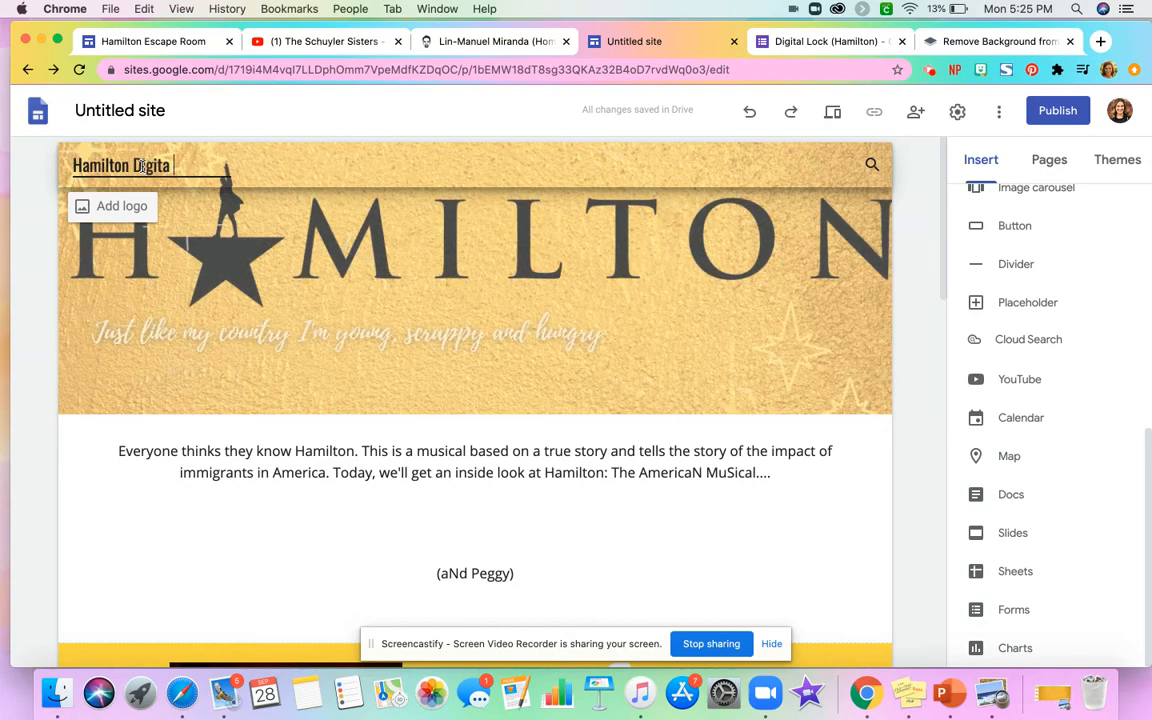
{"action": "type", "text": "l Escape Room"}
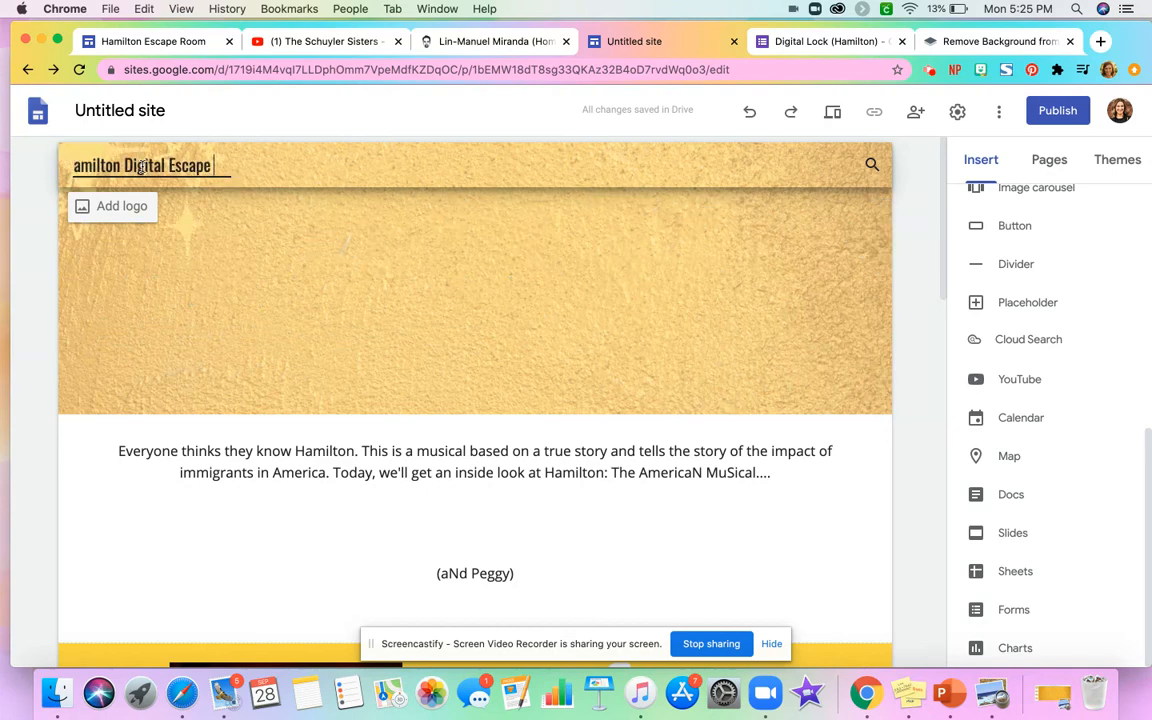
{"action": "left_click", "coordinate": [914, 279]}
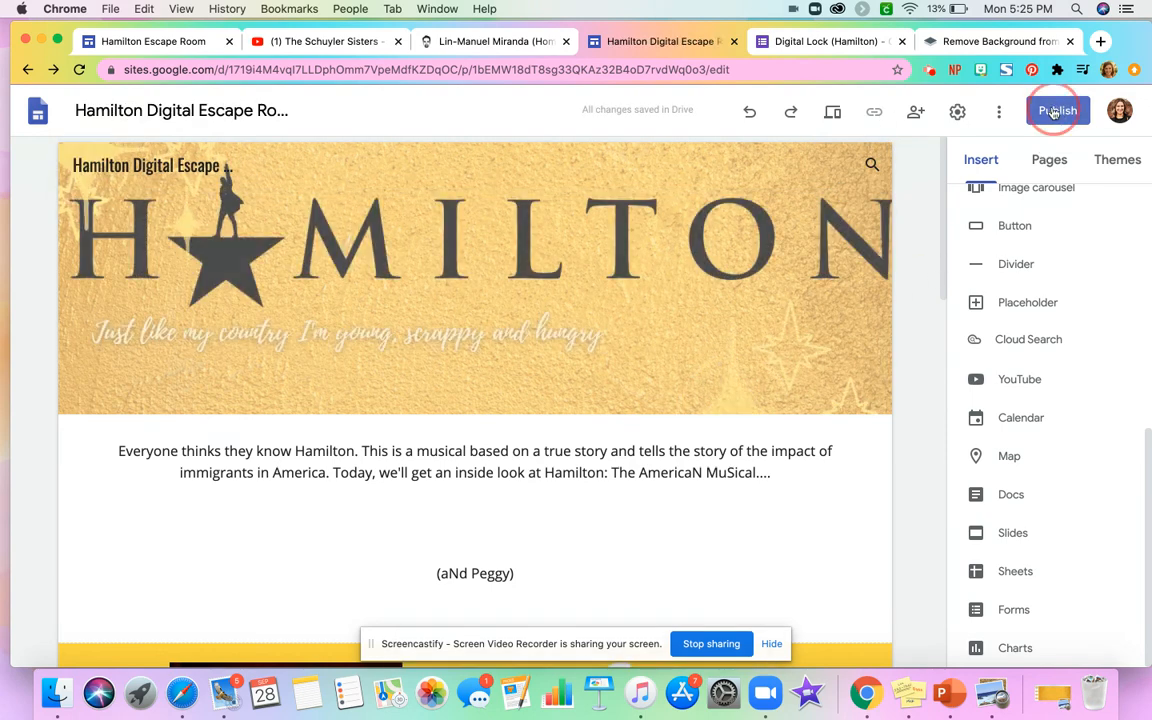
Start publishing the site with the web address "hamiltondigitalescaperoom" and set the published site's link access to Public
{"action": "left_click", "coordinate": [1053, 111]}
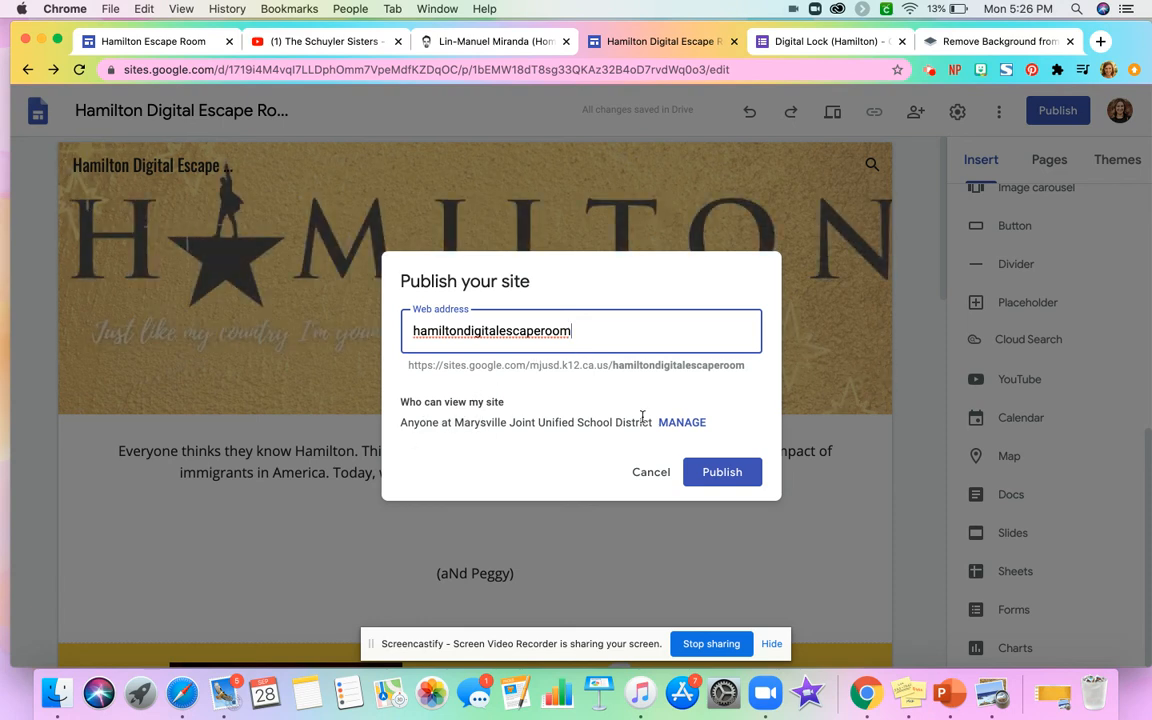
{"action": "left_click", "coordinate": [674, 425]}
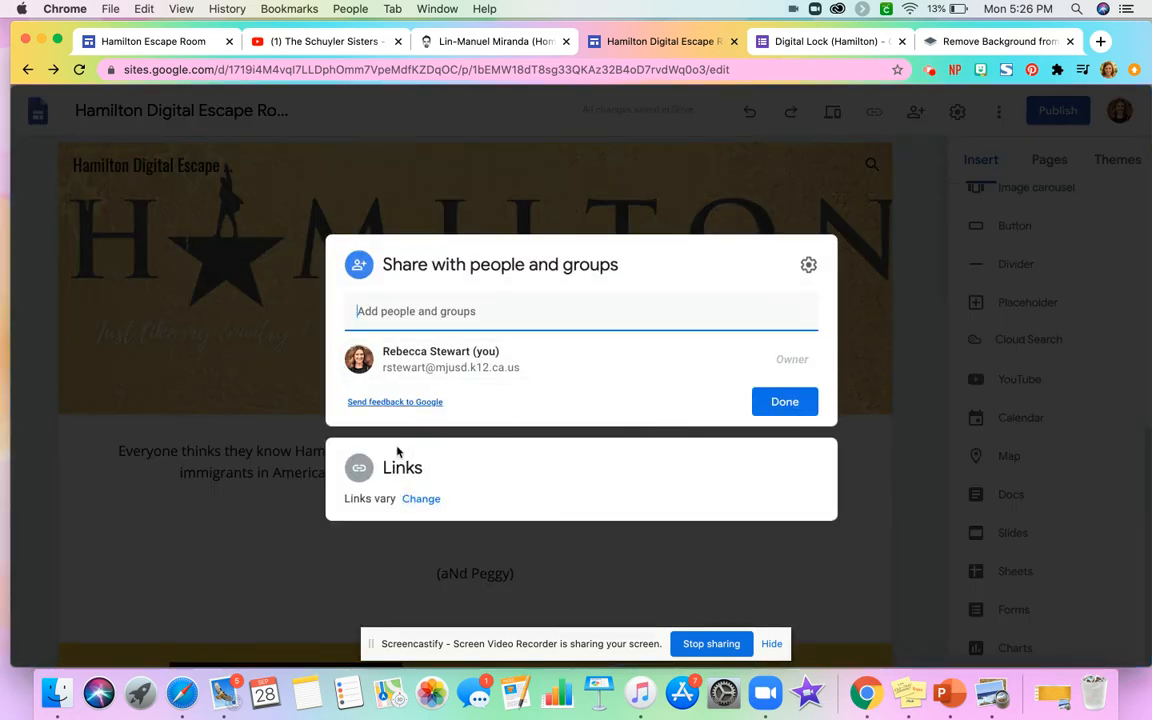
{"action": "left_click", "coordinate": [419, 499]}
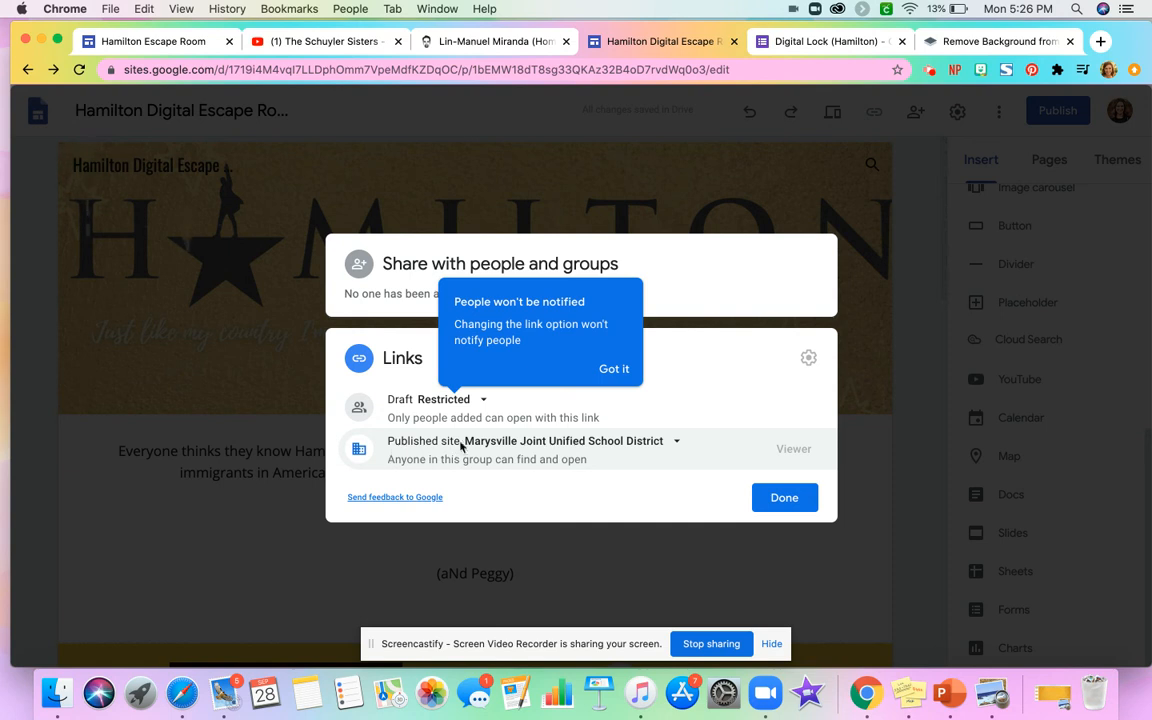
{"action": "left_click", "coordinate": [676, 443]}
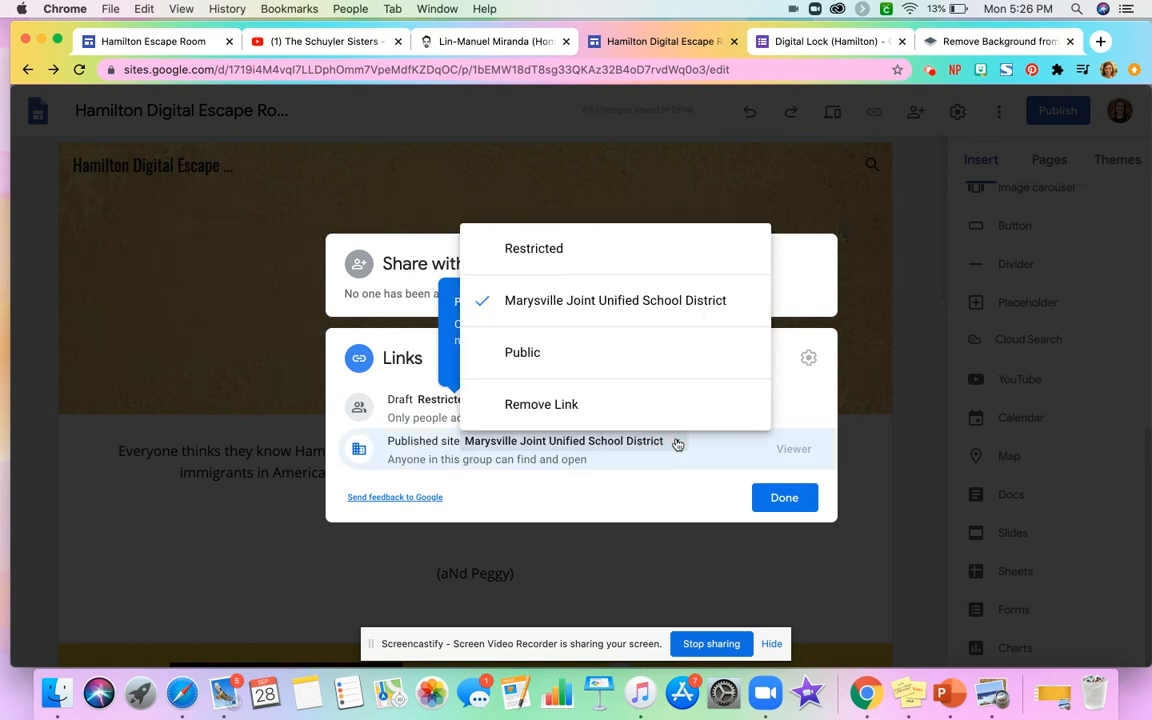
{"action": "left_click", "coordinate": [672, 358]}
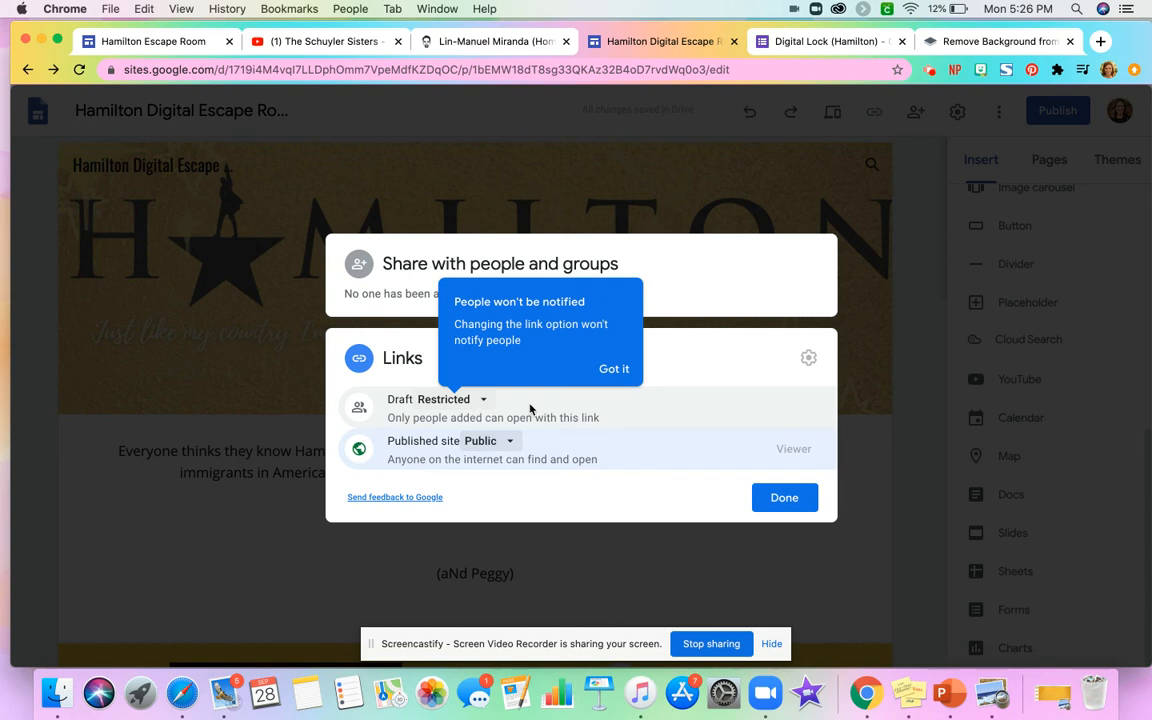
{"action": "left_click", "coordinate": [474, 400]}
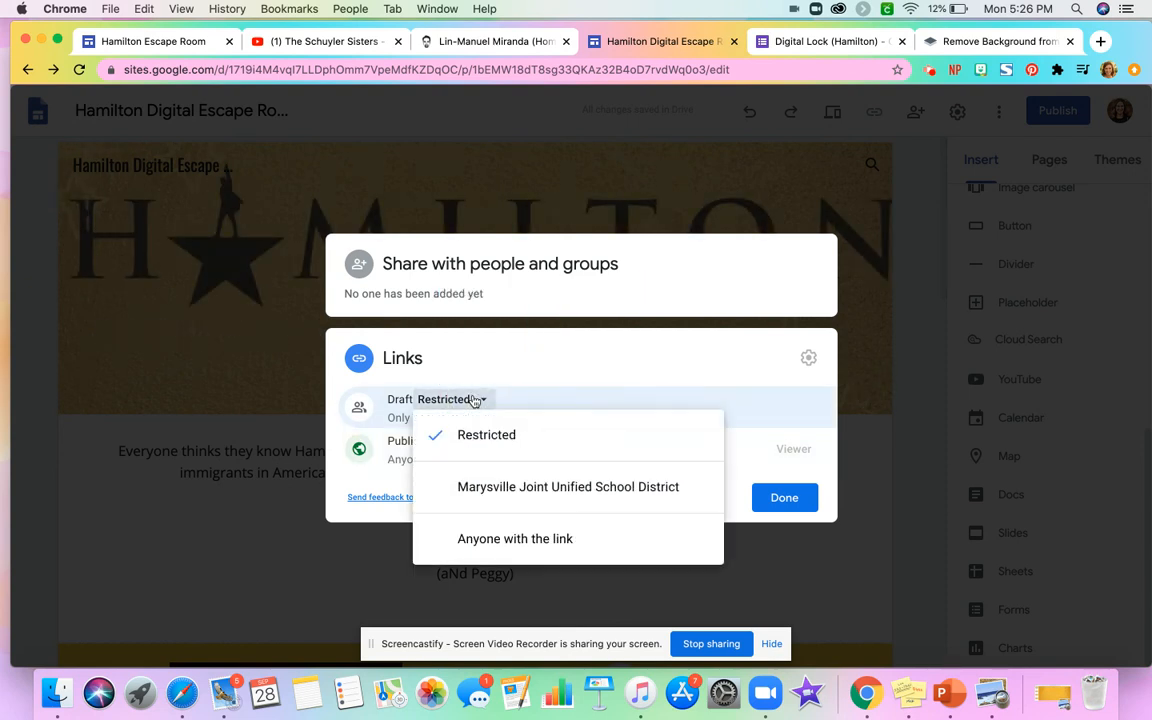
{"action": "left_click", "coordinate": [336, 405]}
{"action": "left_click", "coordinate": [457, 368]}
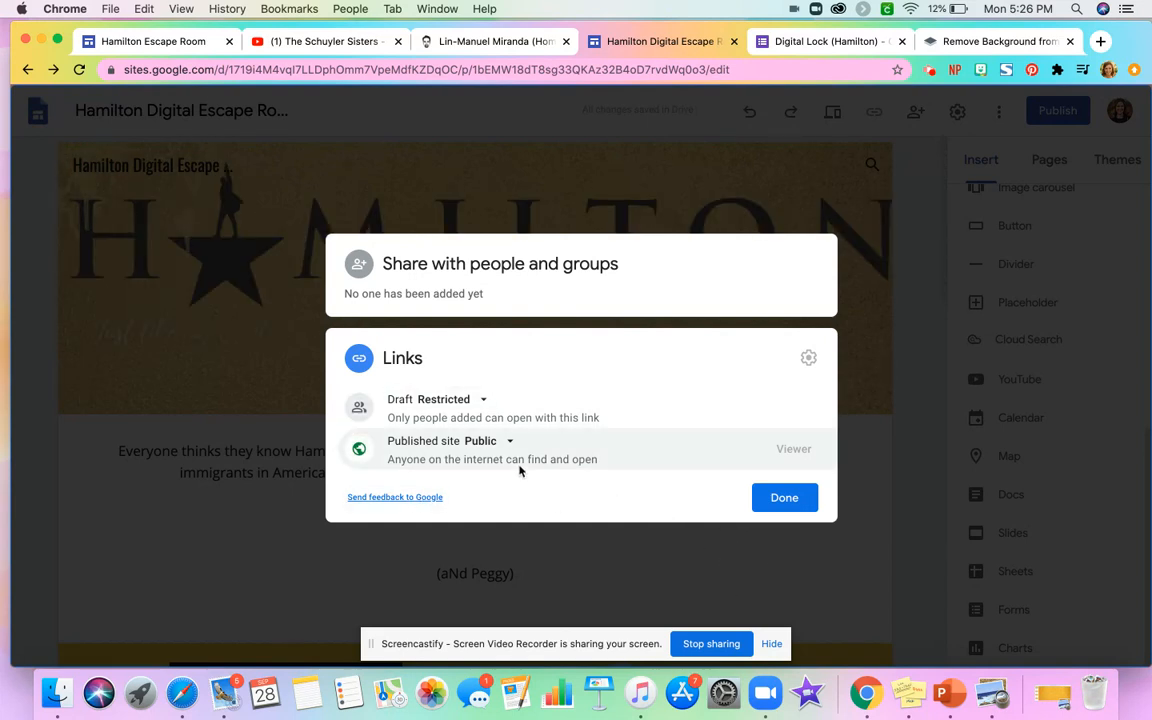
Finish the link settings, request public search engines to not display the site, and publish it
{"action": "left_click", "coordinate": [765, 505]}
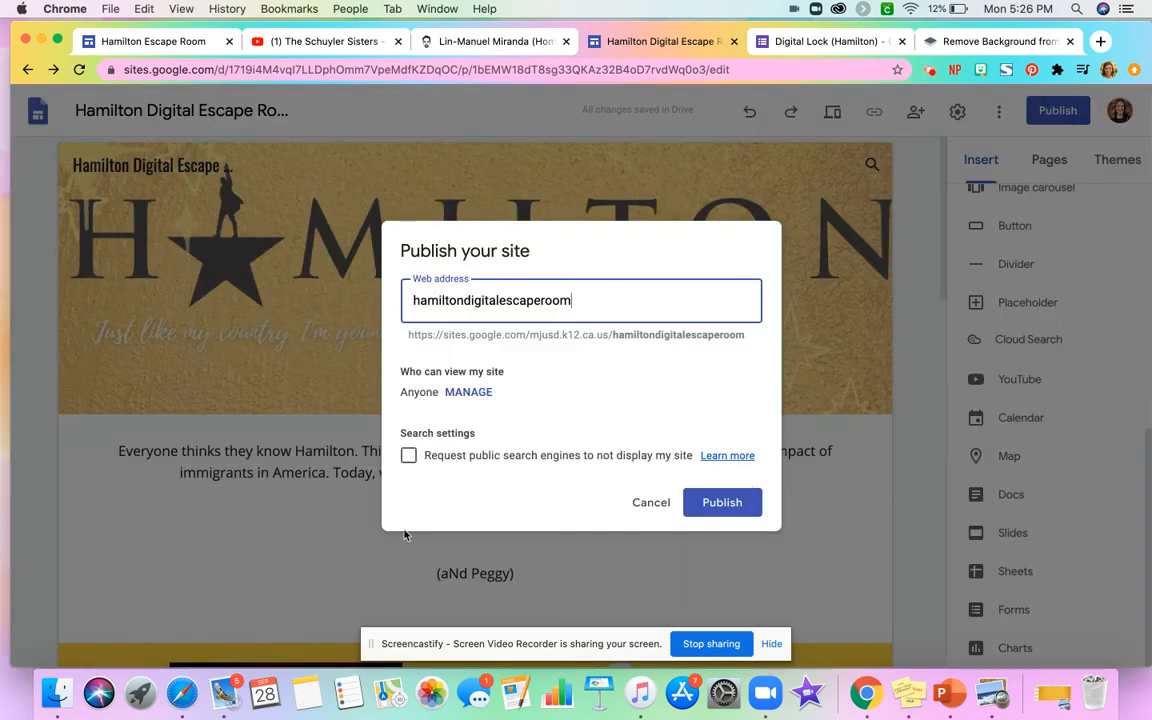
{"action": "left_click", "coordinate": [408, 457]}
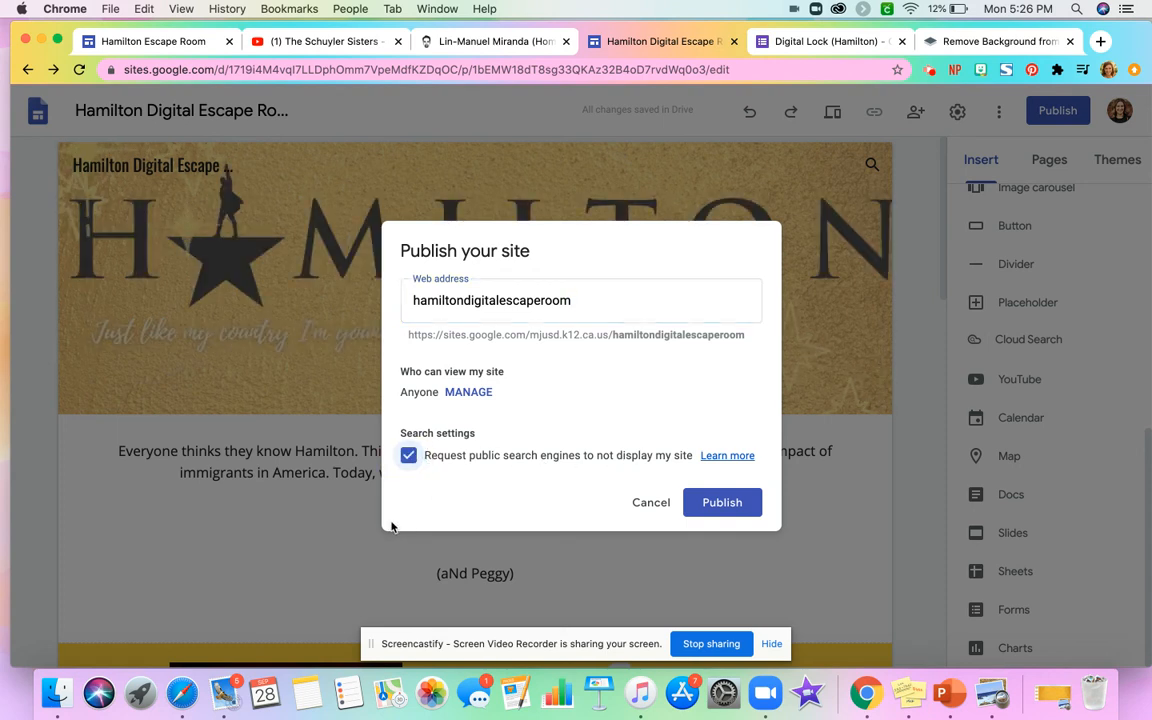
{"action": "left_click", "coordinate": [705, 505]}
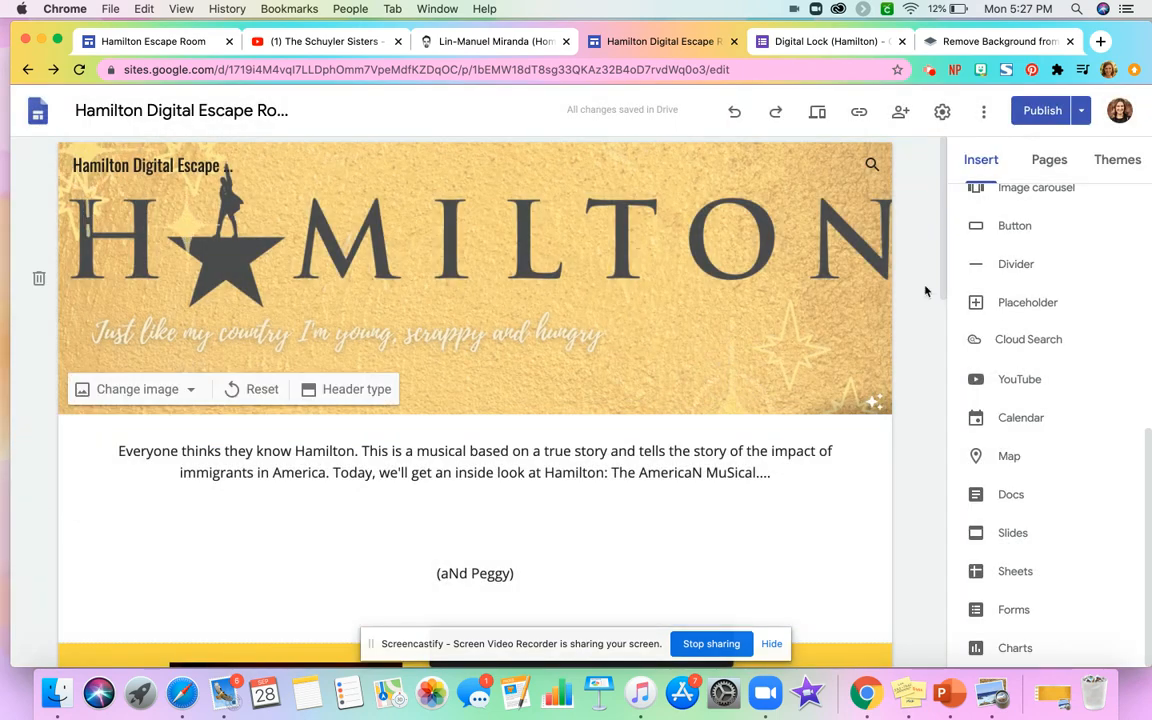
Copy the published site's link, open it in a new browser tab and look over the live page's header and first image section
{"action": "left_click", "coordinate": [861, 113]}
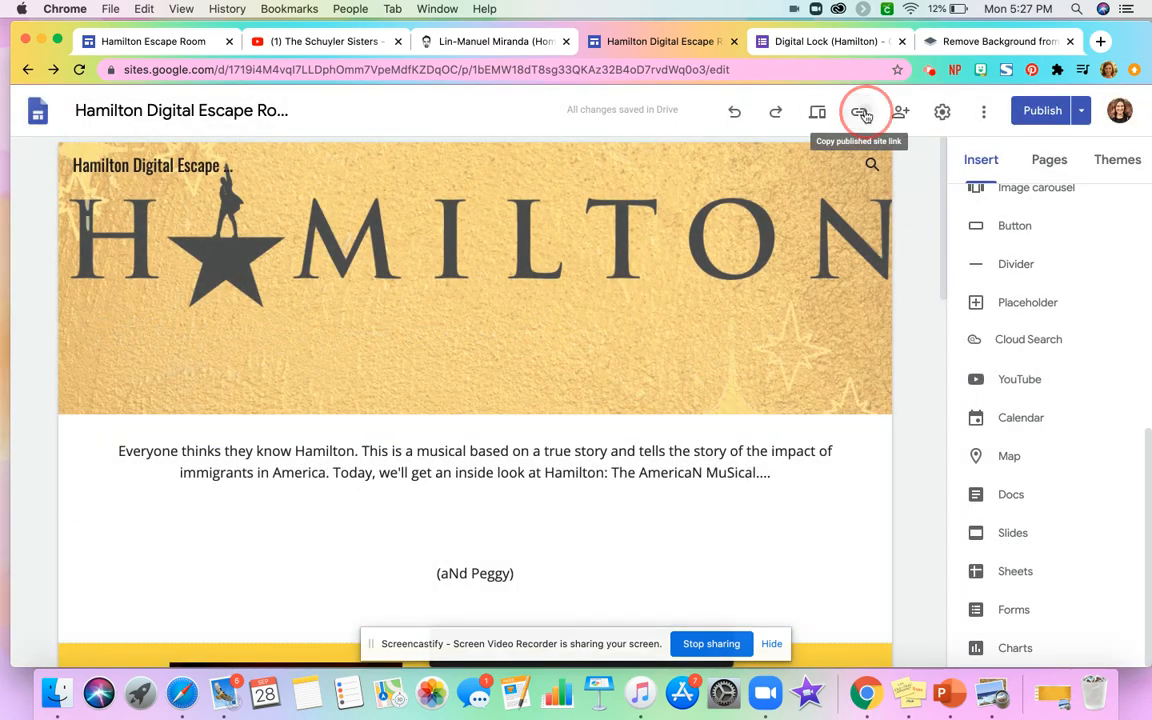
{"action": "left_click", "coordinate": [760, 390]}
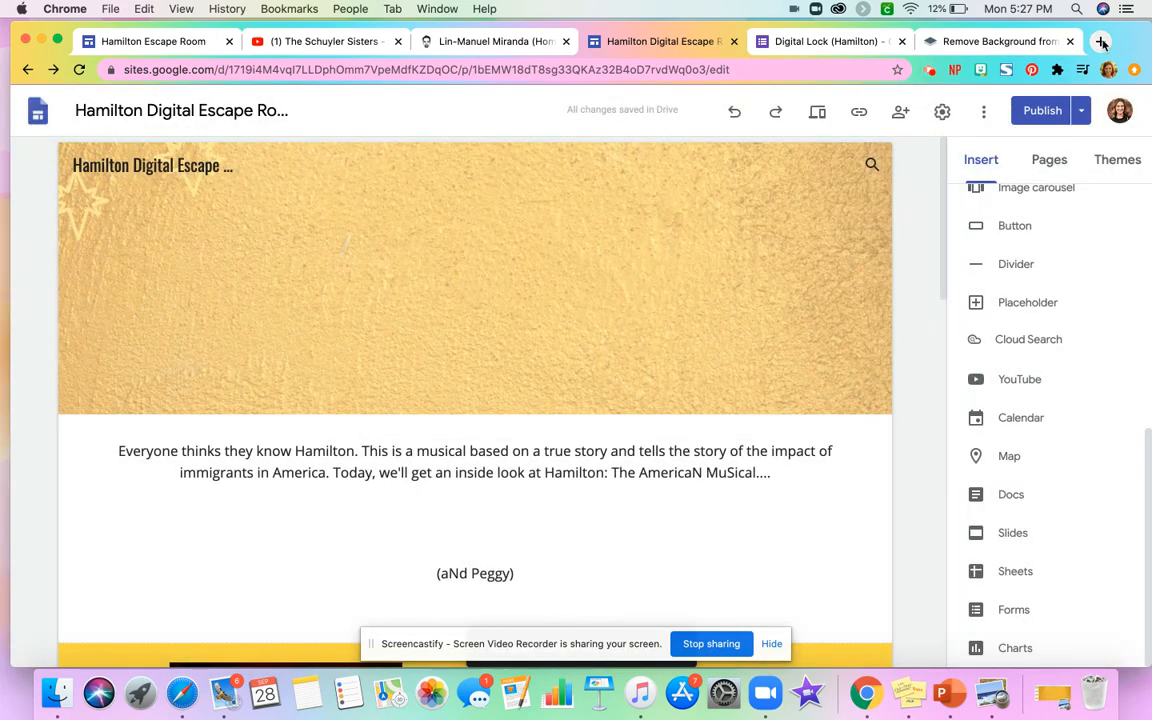
{"action": "left_click", "coordinate": [1100, 41]}
{"action": "left_click", "coordinate": [663, 70]}
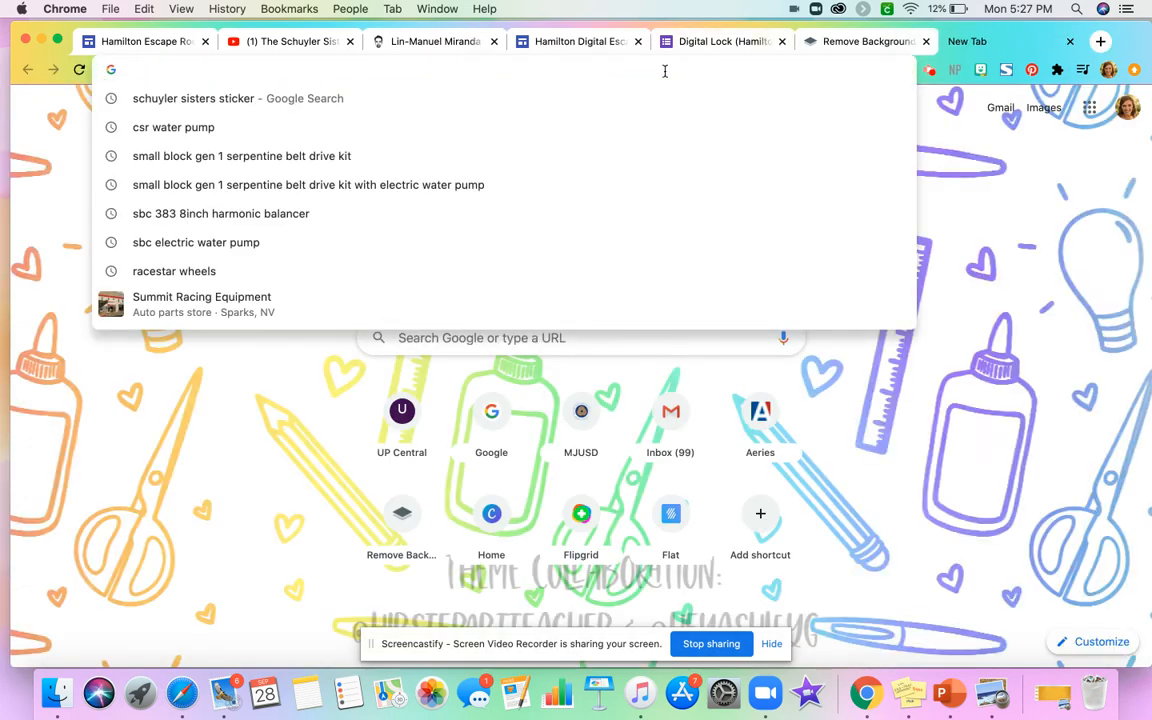
{"action": "key", "text": "cmd+v"}
{"action": "key", "text": "Return"}
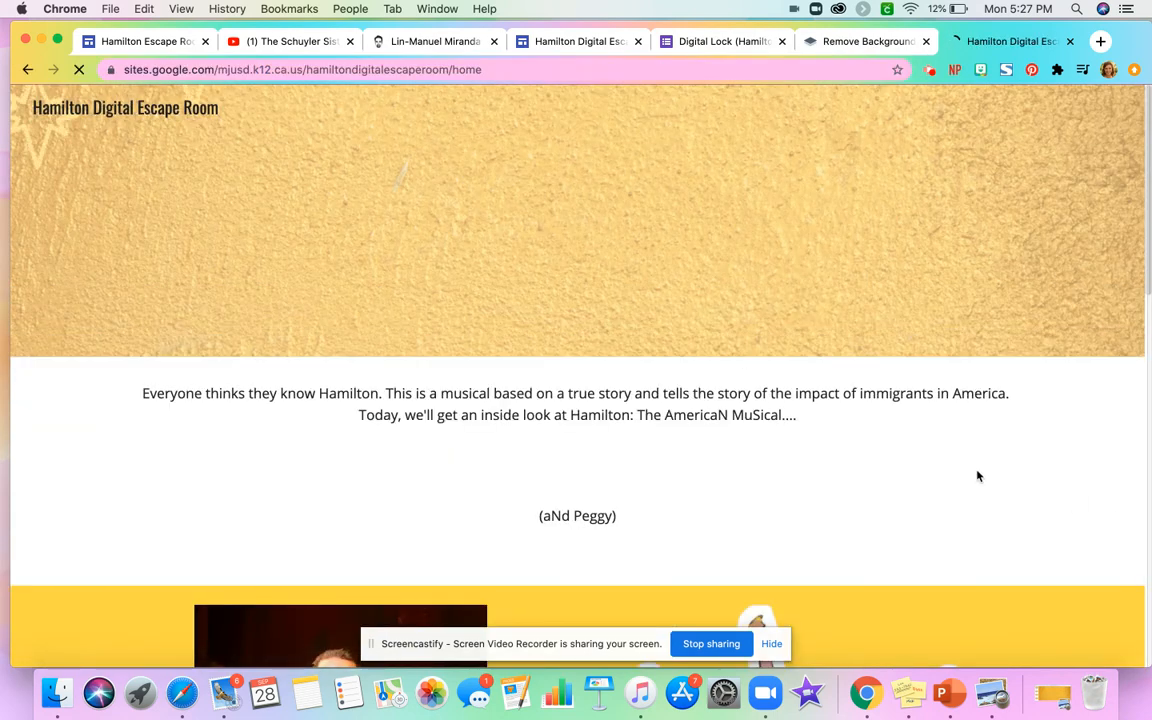
{"action": "scroll", "coordinate": [978, 480], "scroll_direction": "down", "scroll_amount": 3}
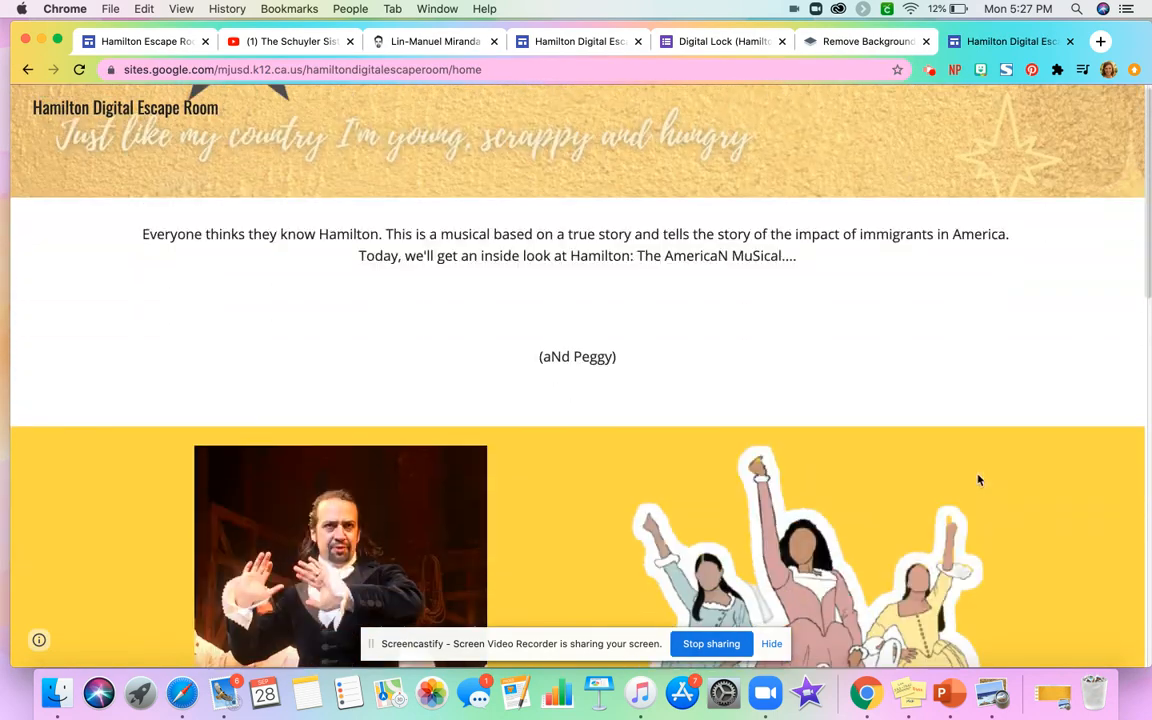
{"action": "scroll", "coordinate": [950, 481], "scroll_direction": "up", "scroll_amount": 3}
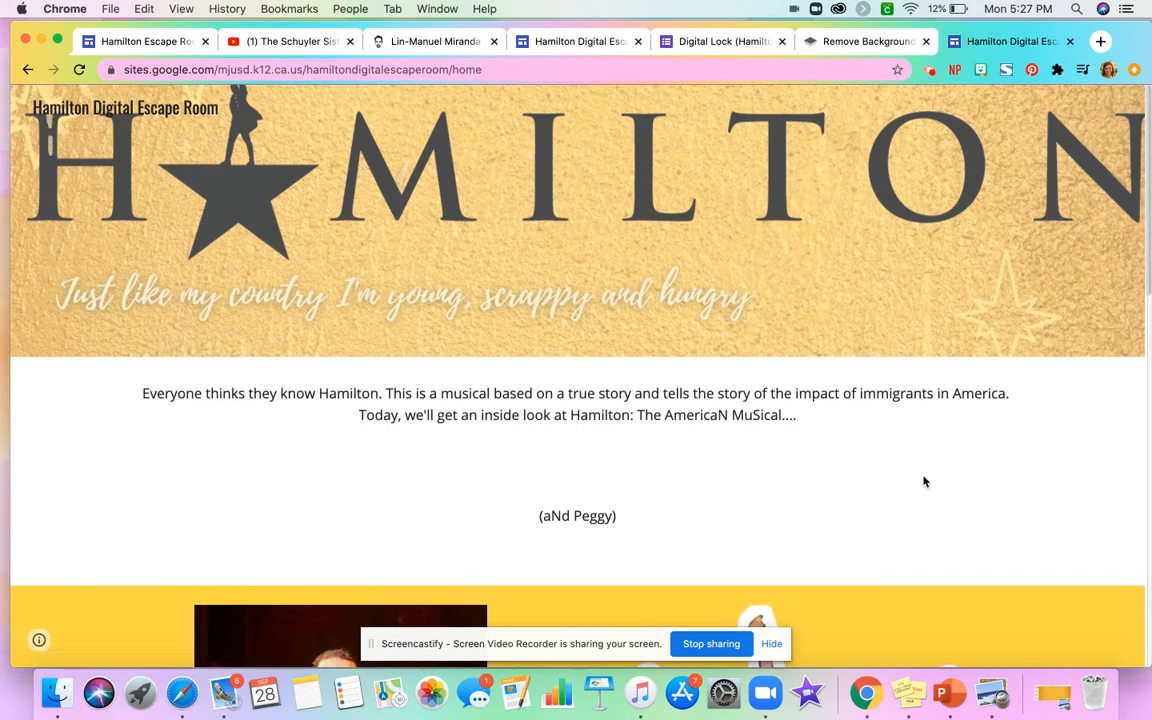